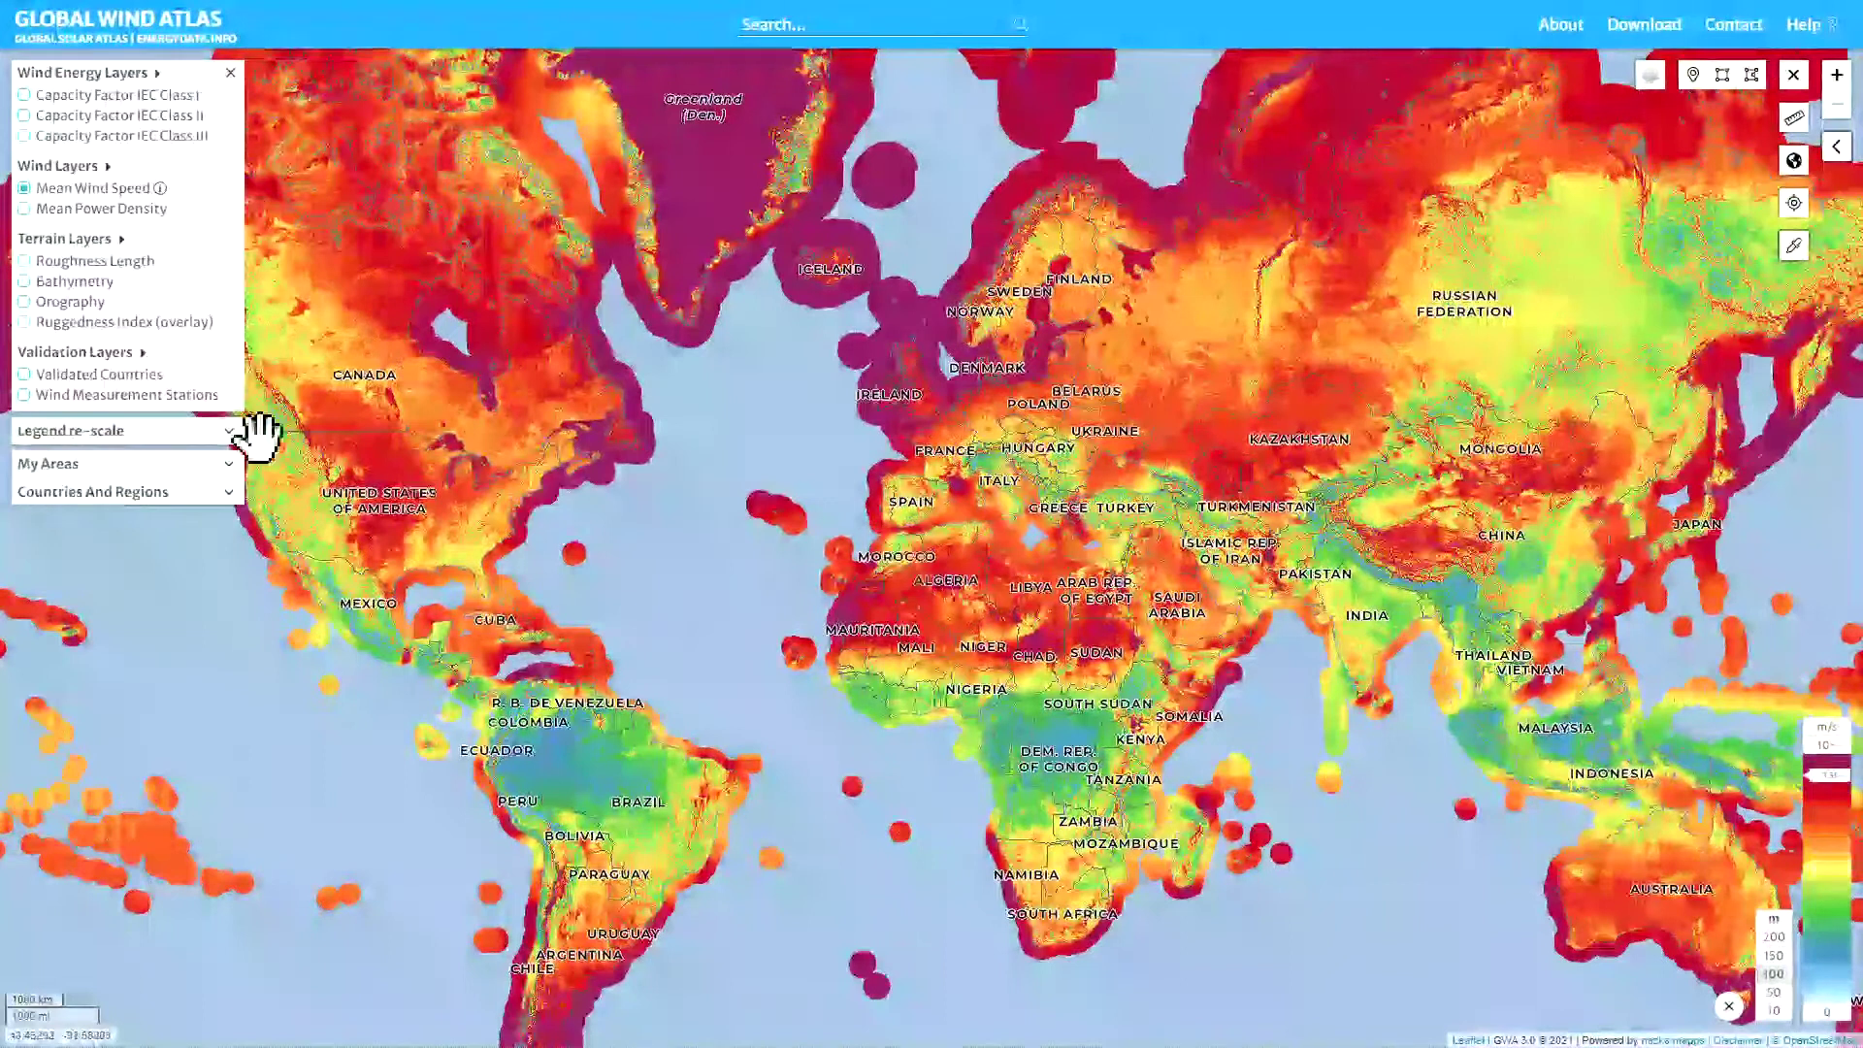
Step: Find Somalia in the list of countries and regions and select it as the country shown on the wind map
click(180, 493)
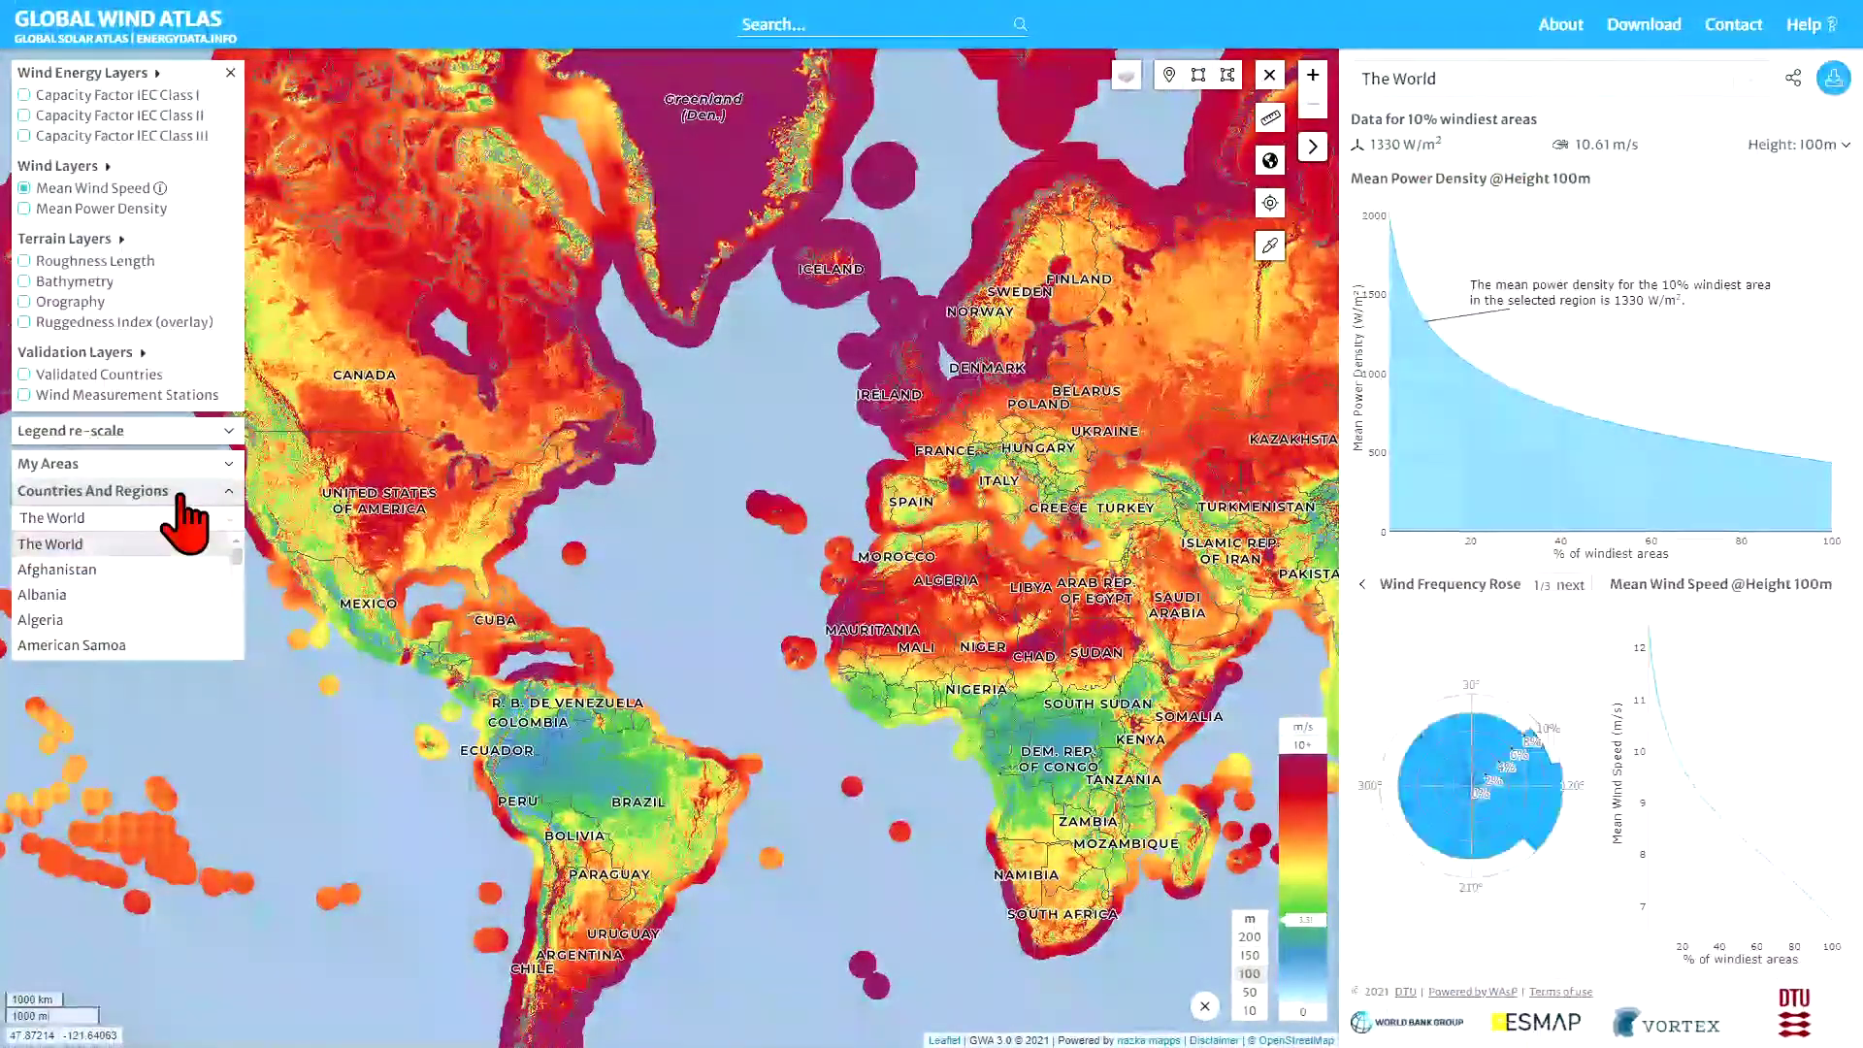
click(93, 523)
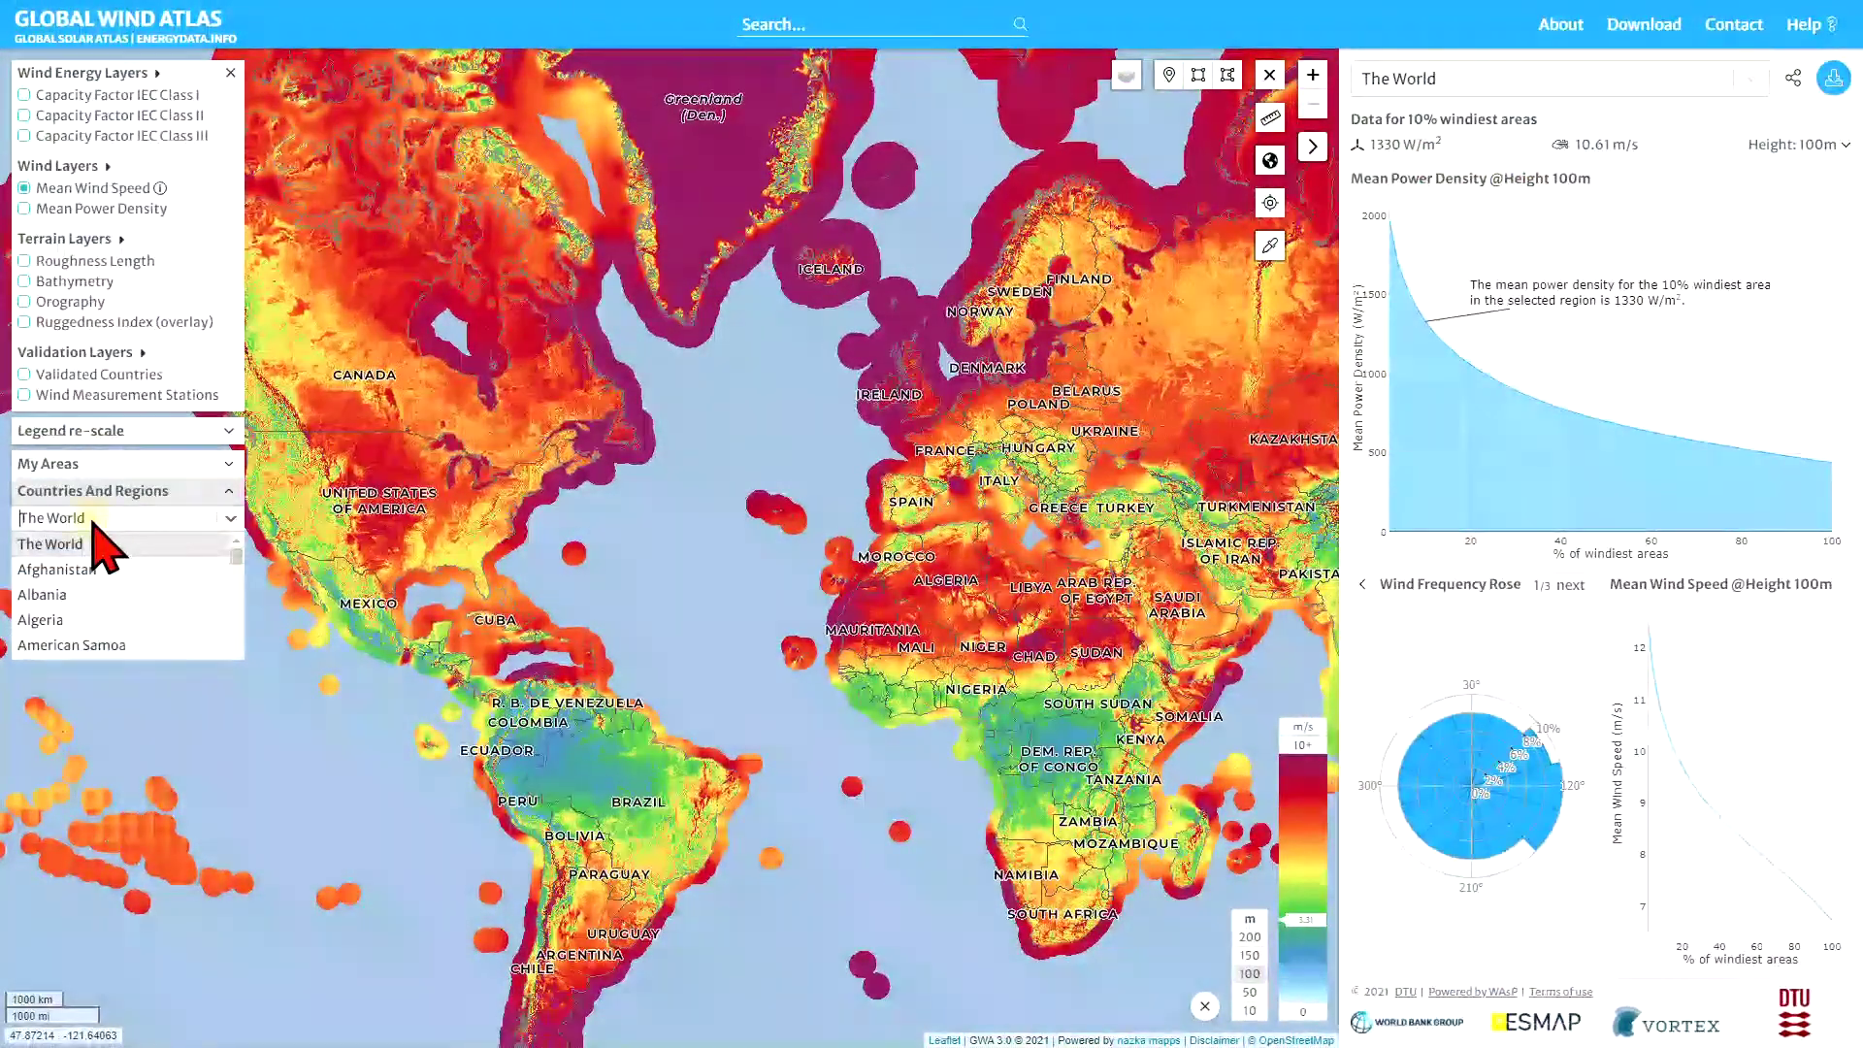
text(S)
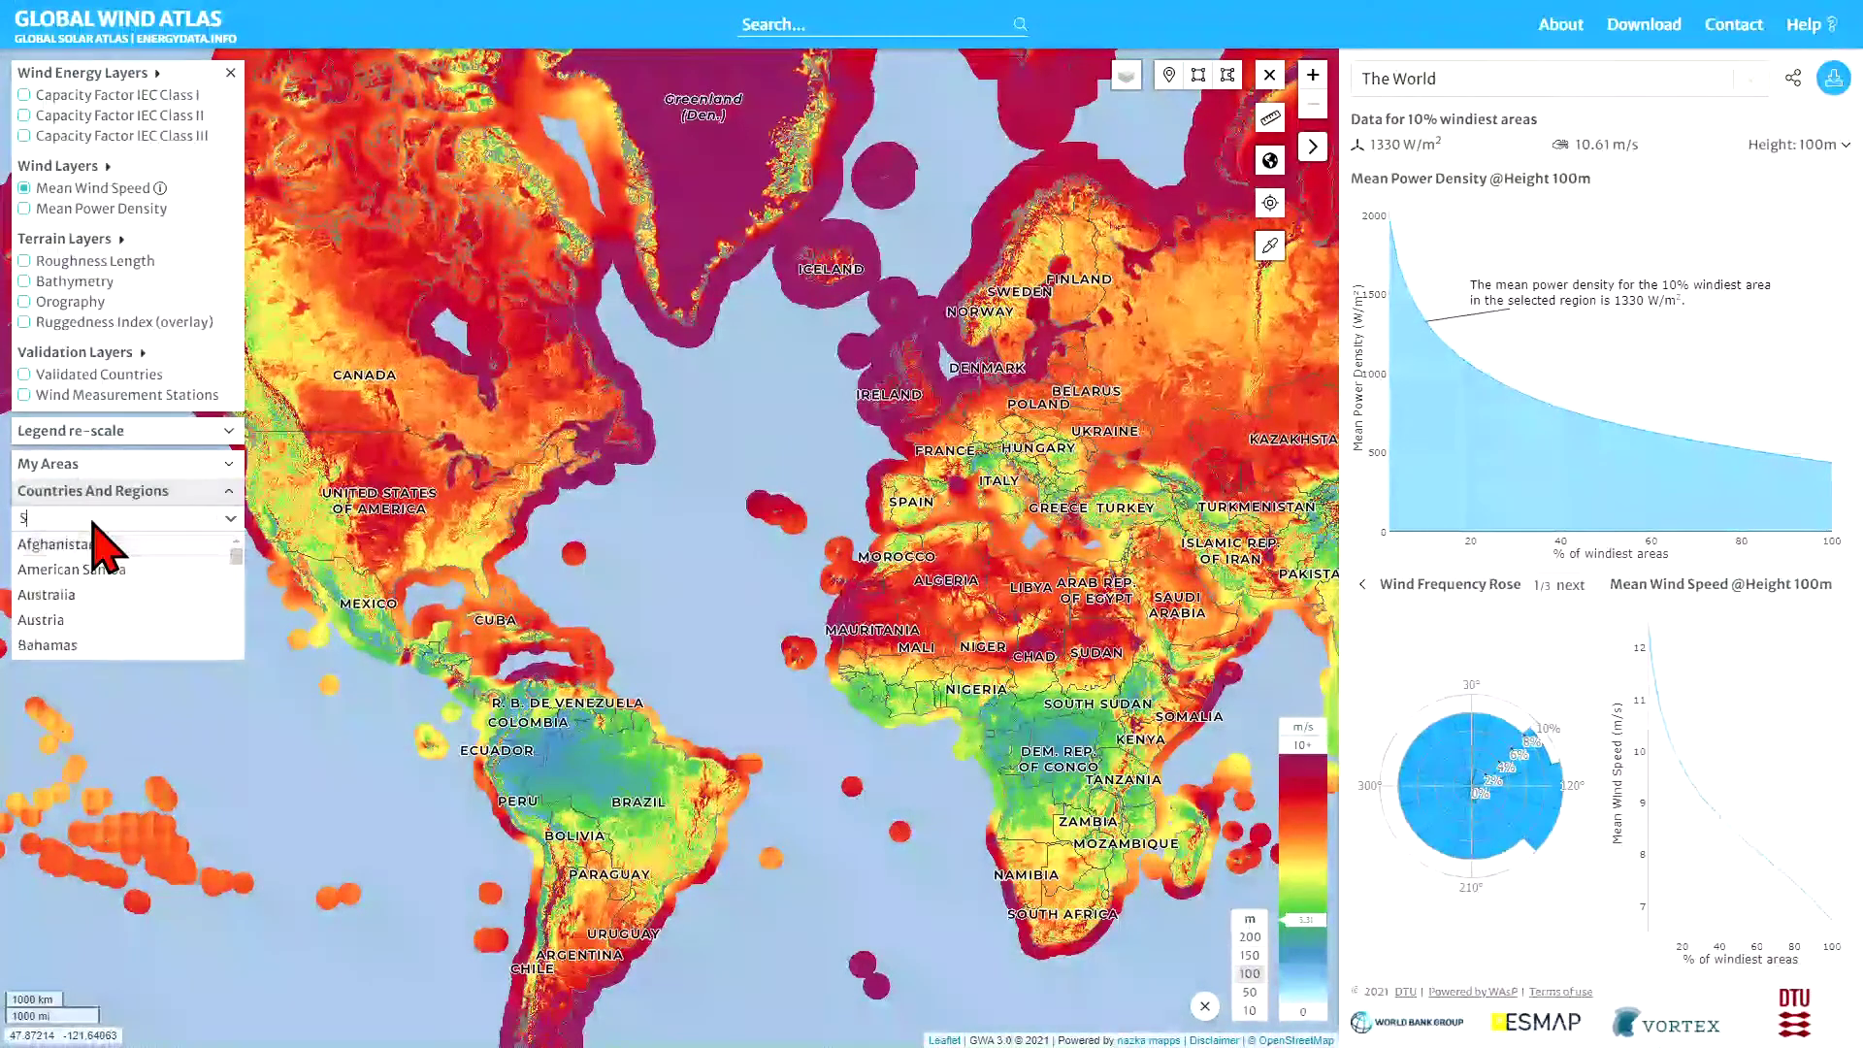
text(om)
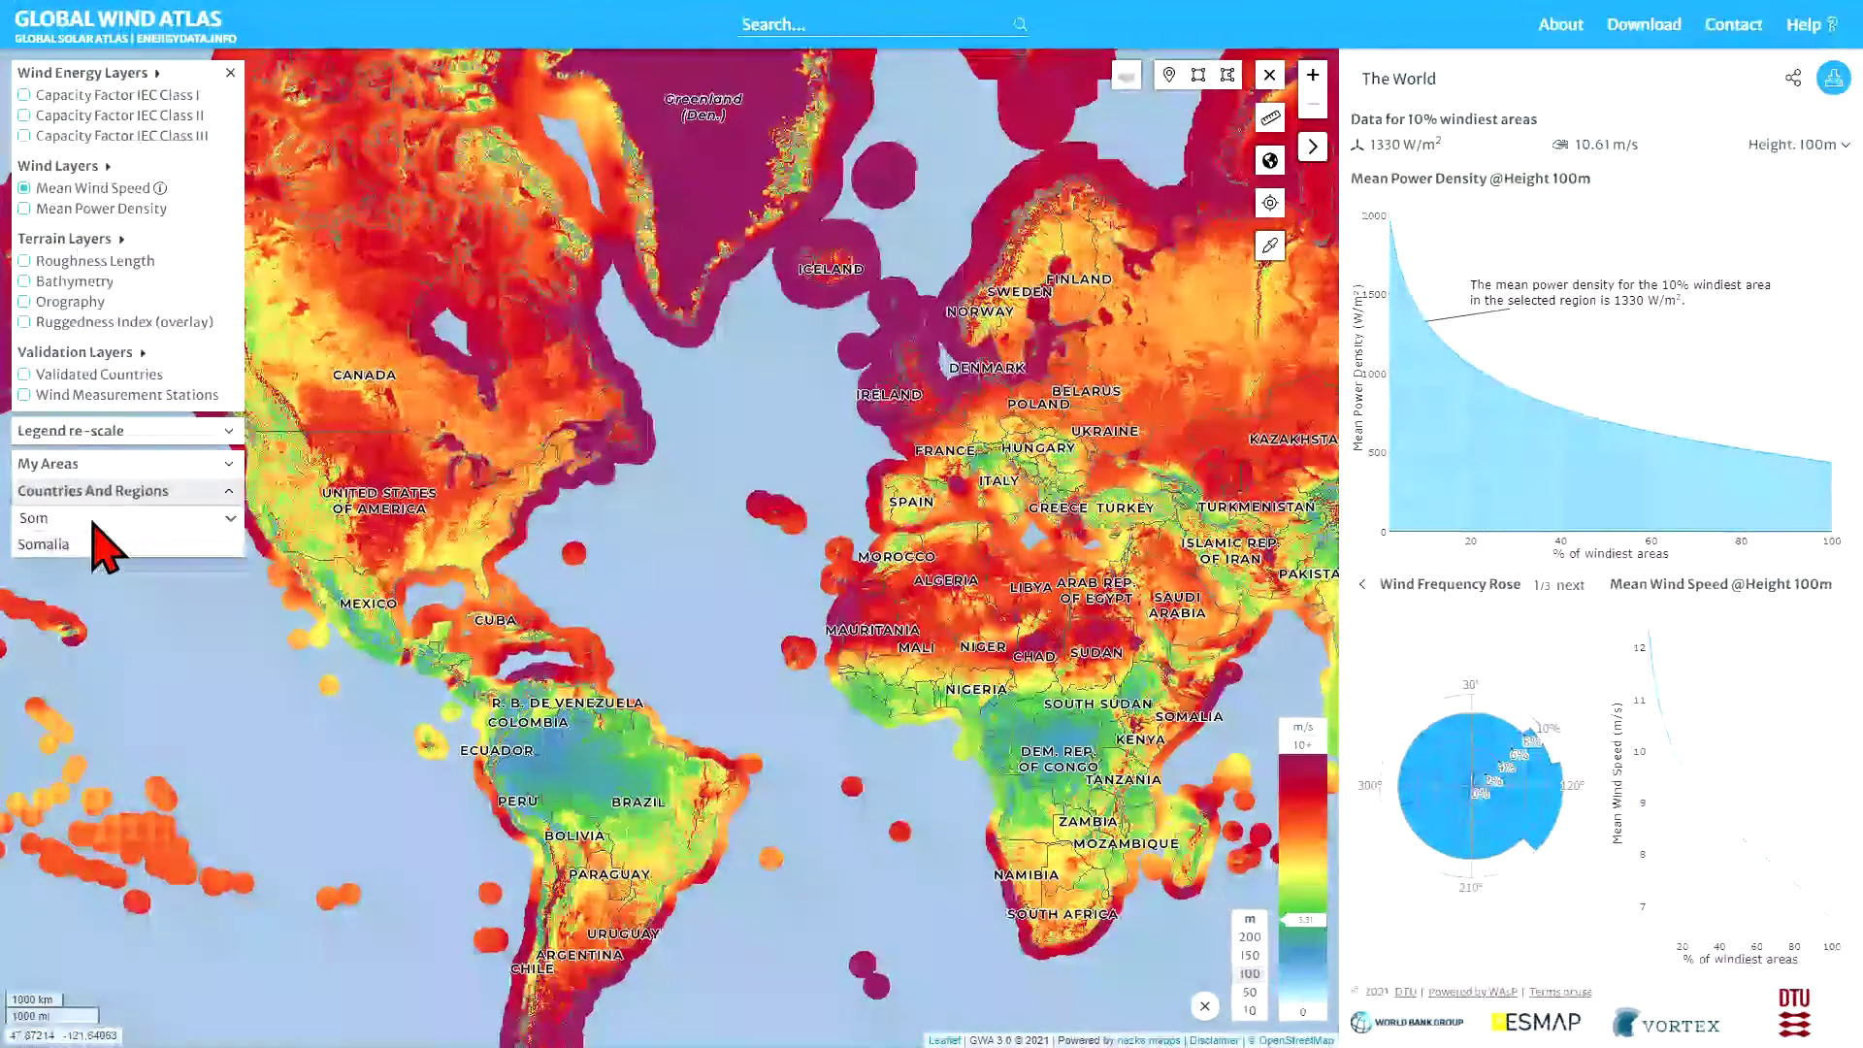
click(63, 544)
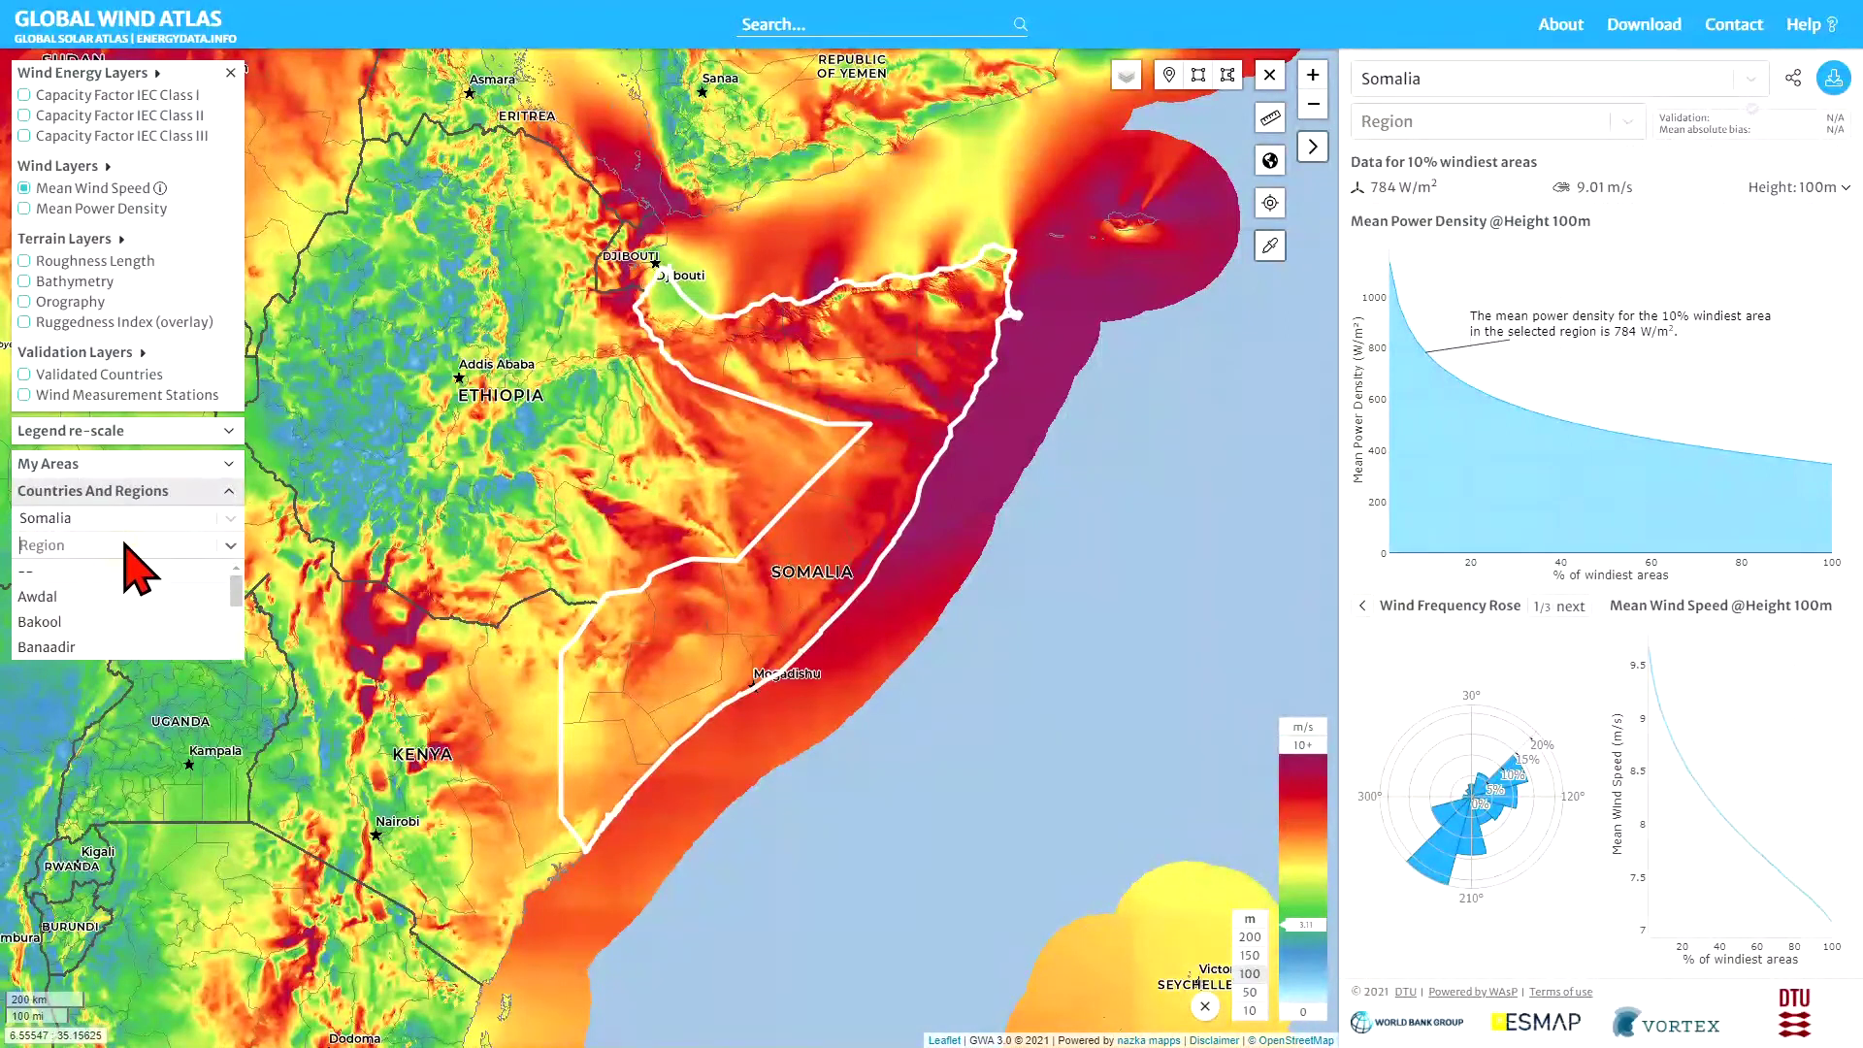
Step: Narrow the Somalia selection to the Bari region and examine its power density curve and wind frequency rose
text(Ba)
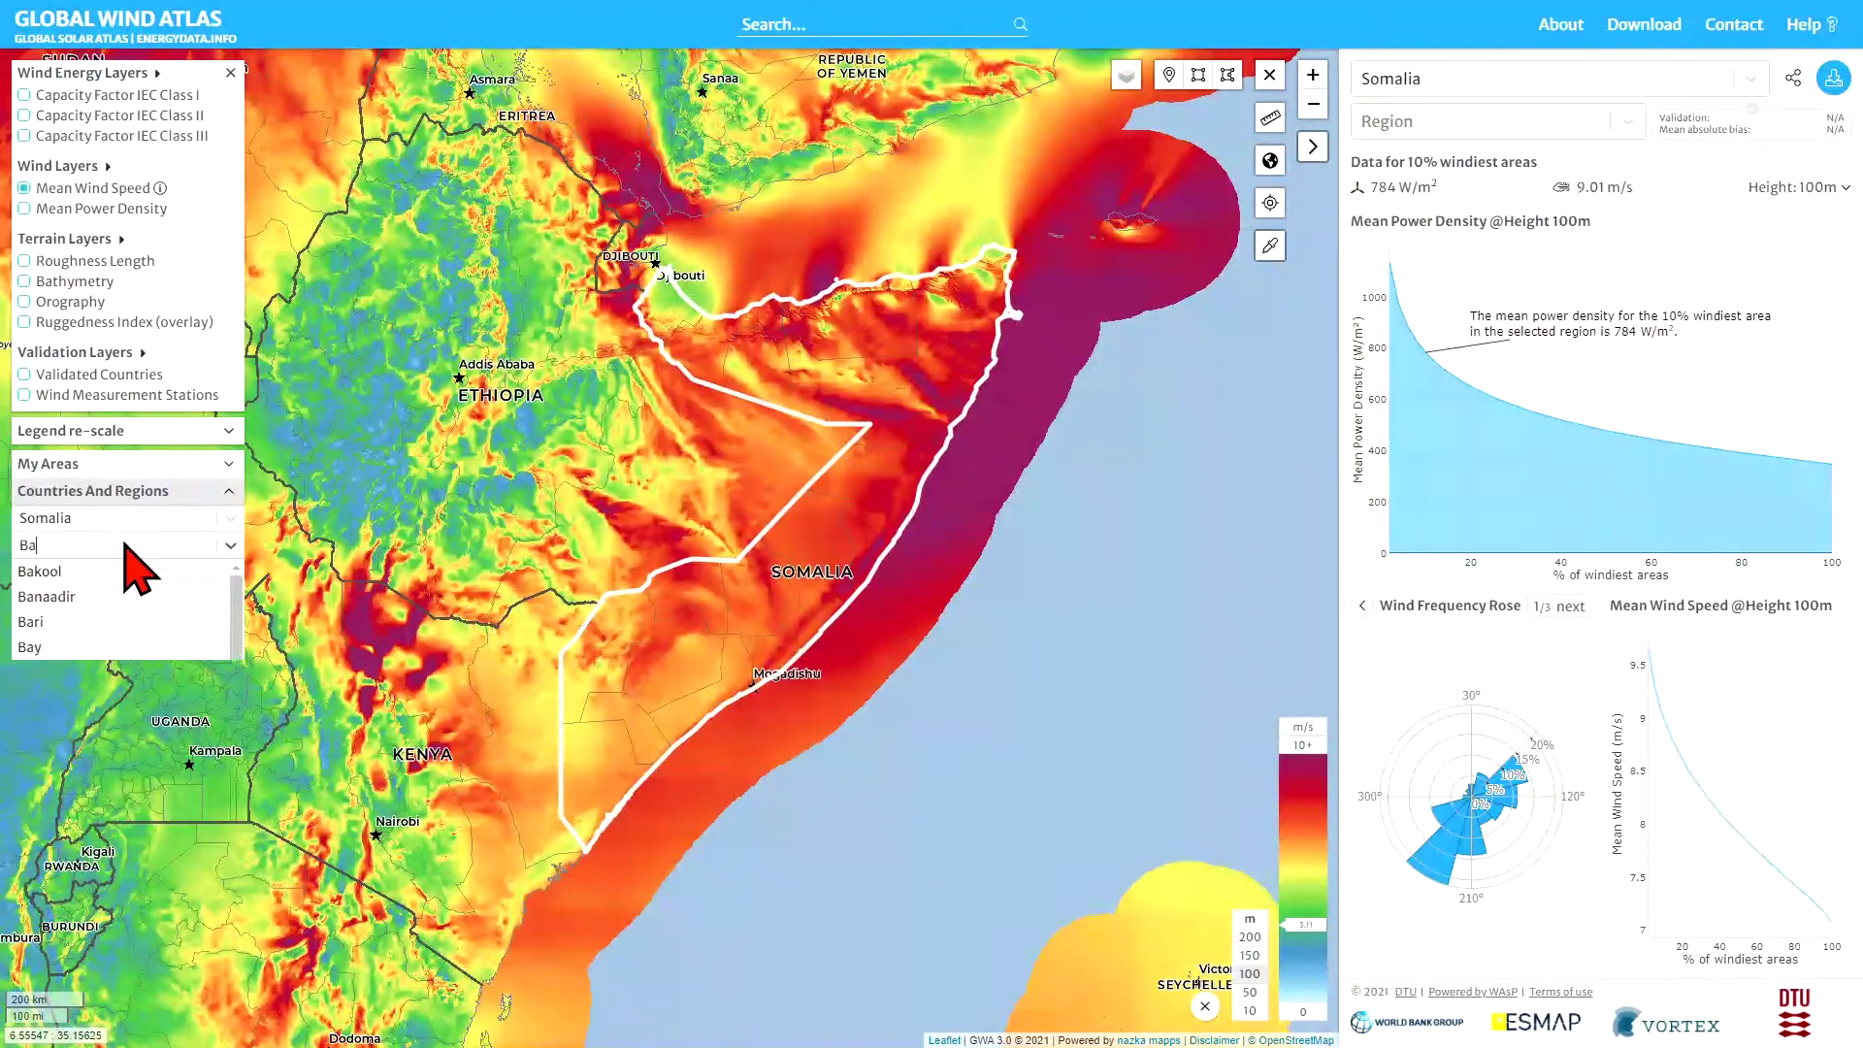
text(ri)
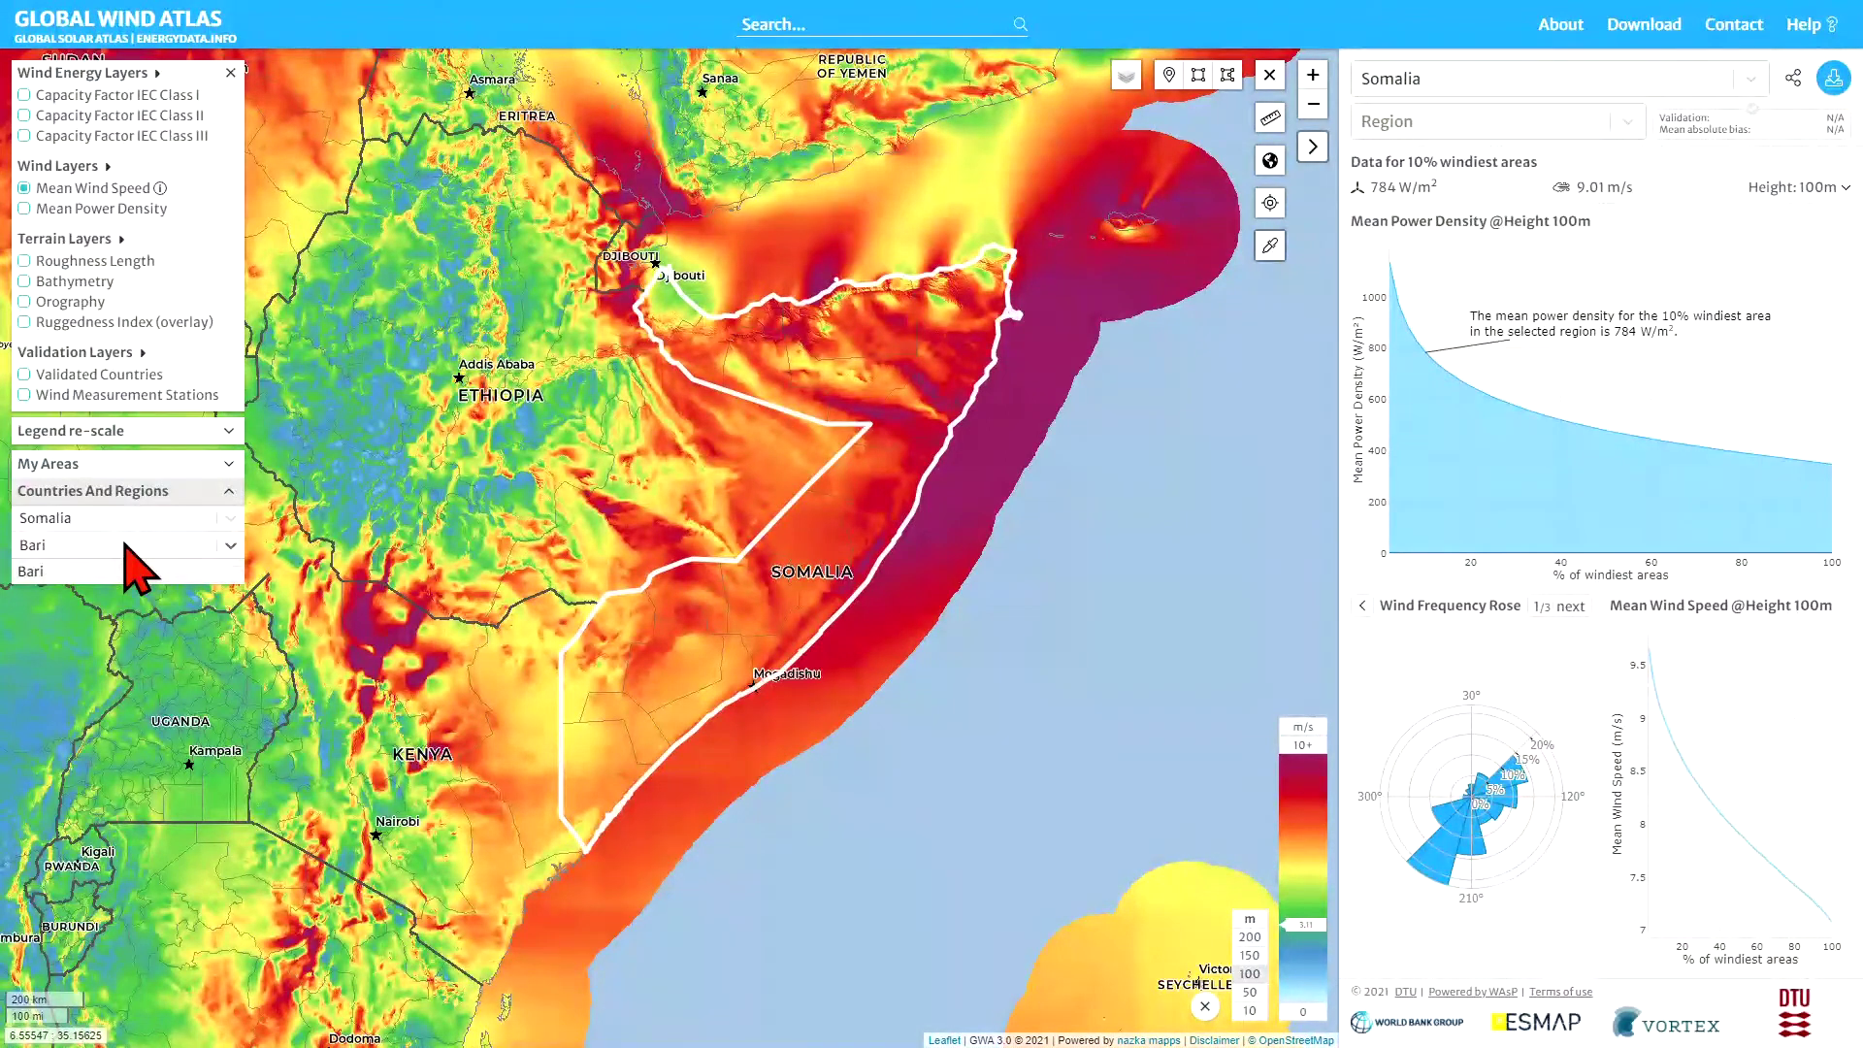
click(84, 572)
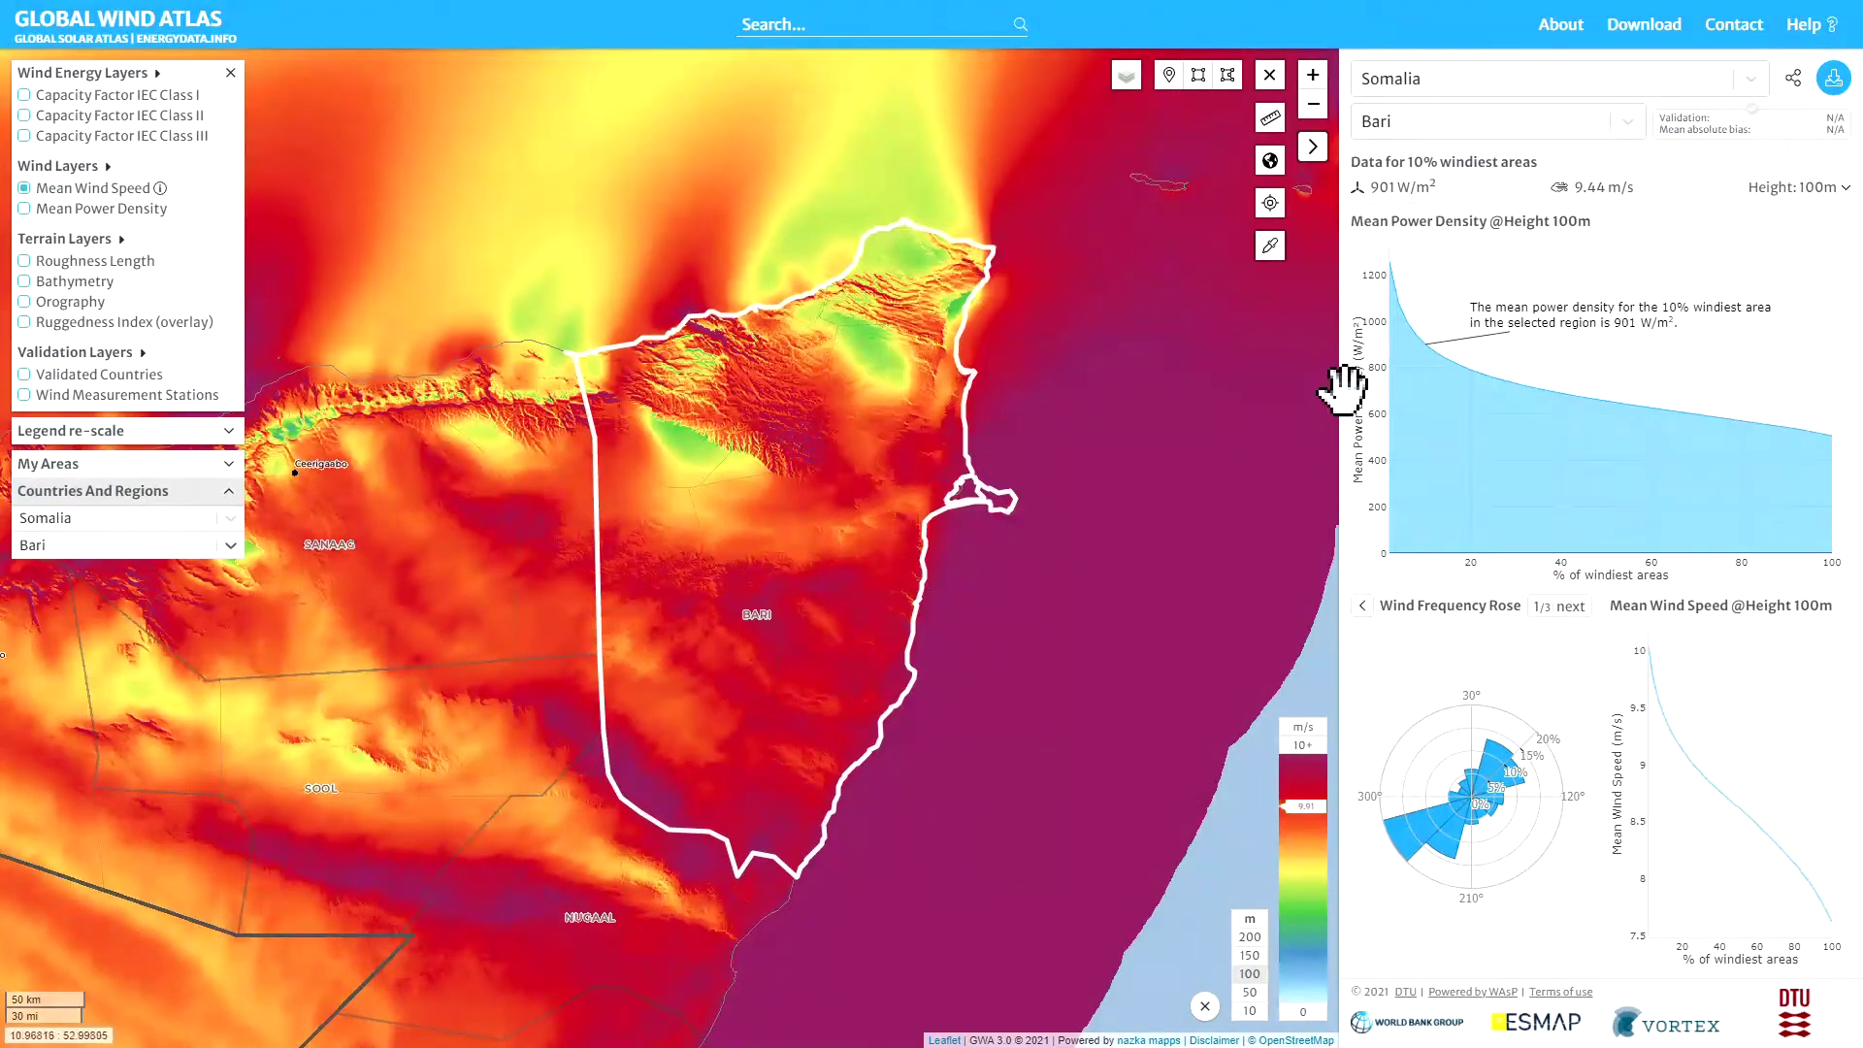
mouse_move(1461, 354)
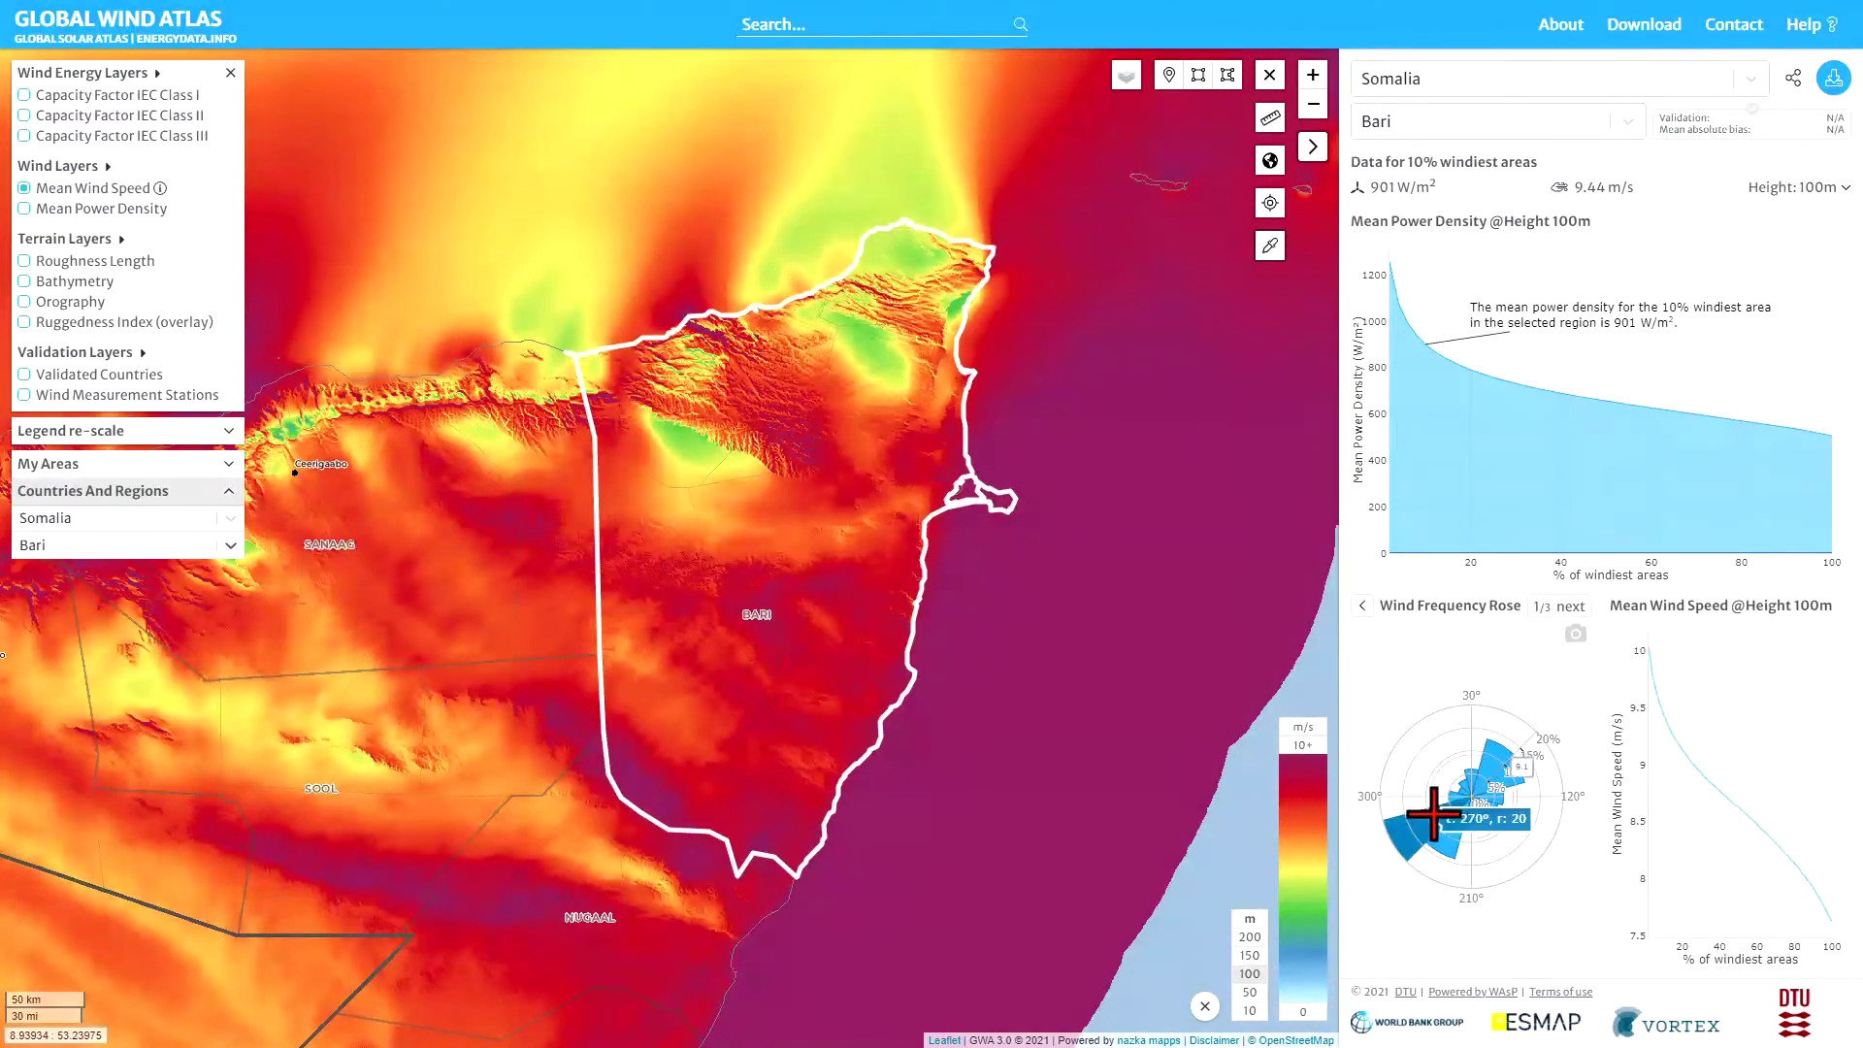
mouse_move(1446, 820)
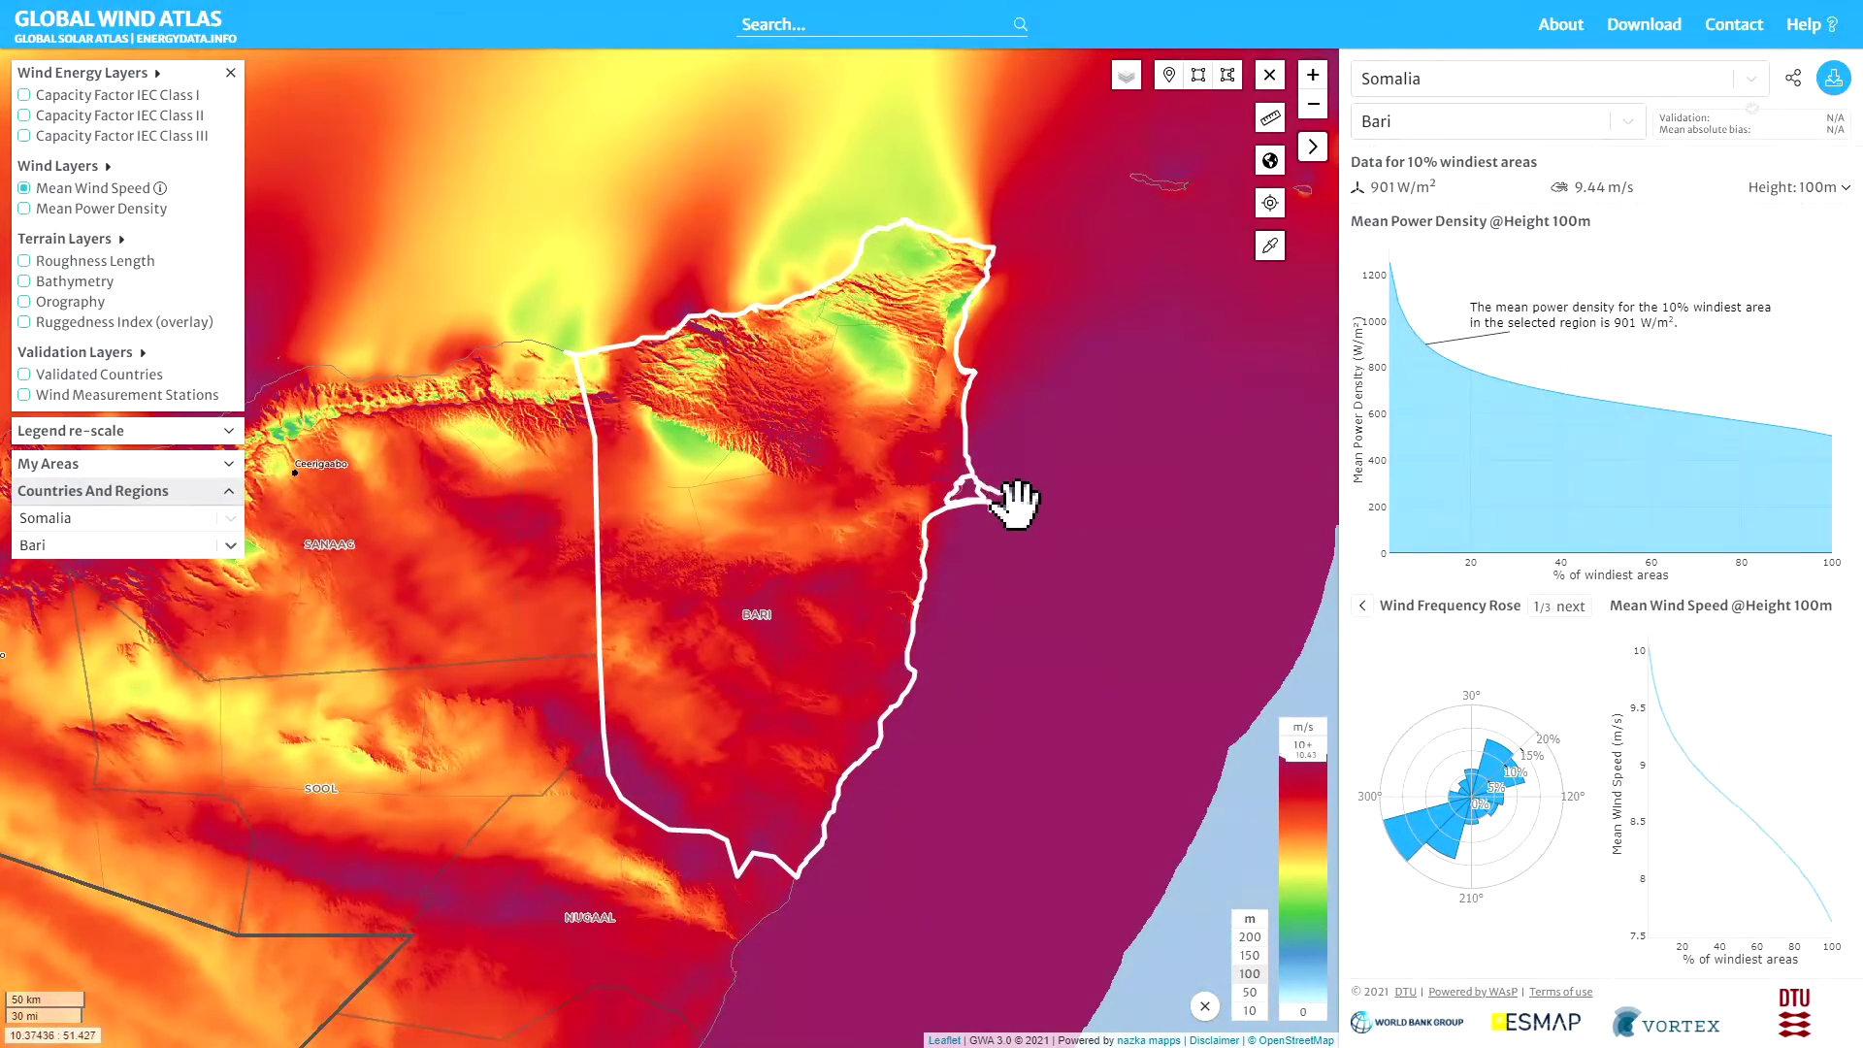
Step: Rescale the wind speed legend to a maximum of 15 m/s
click(206, 433)
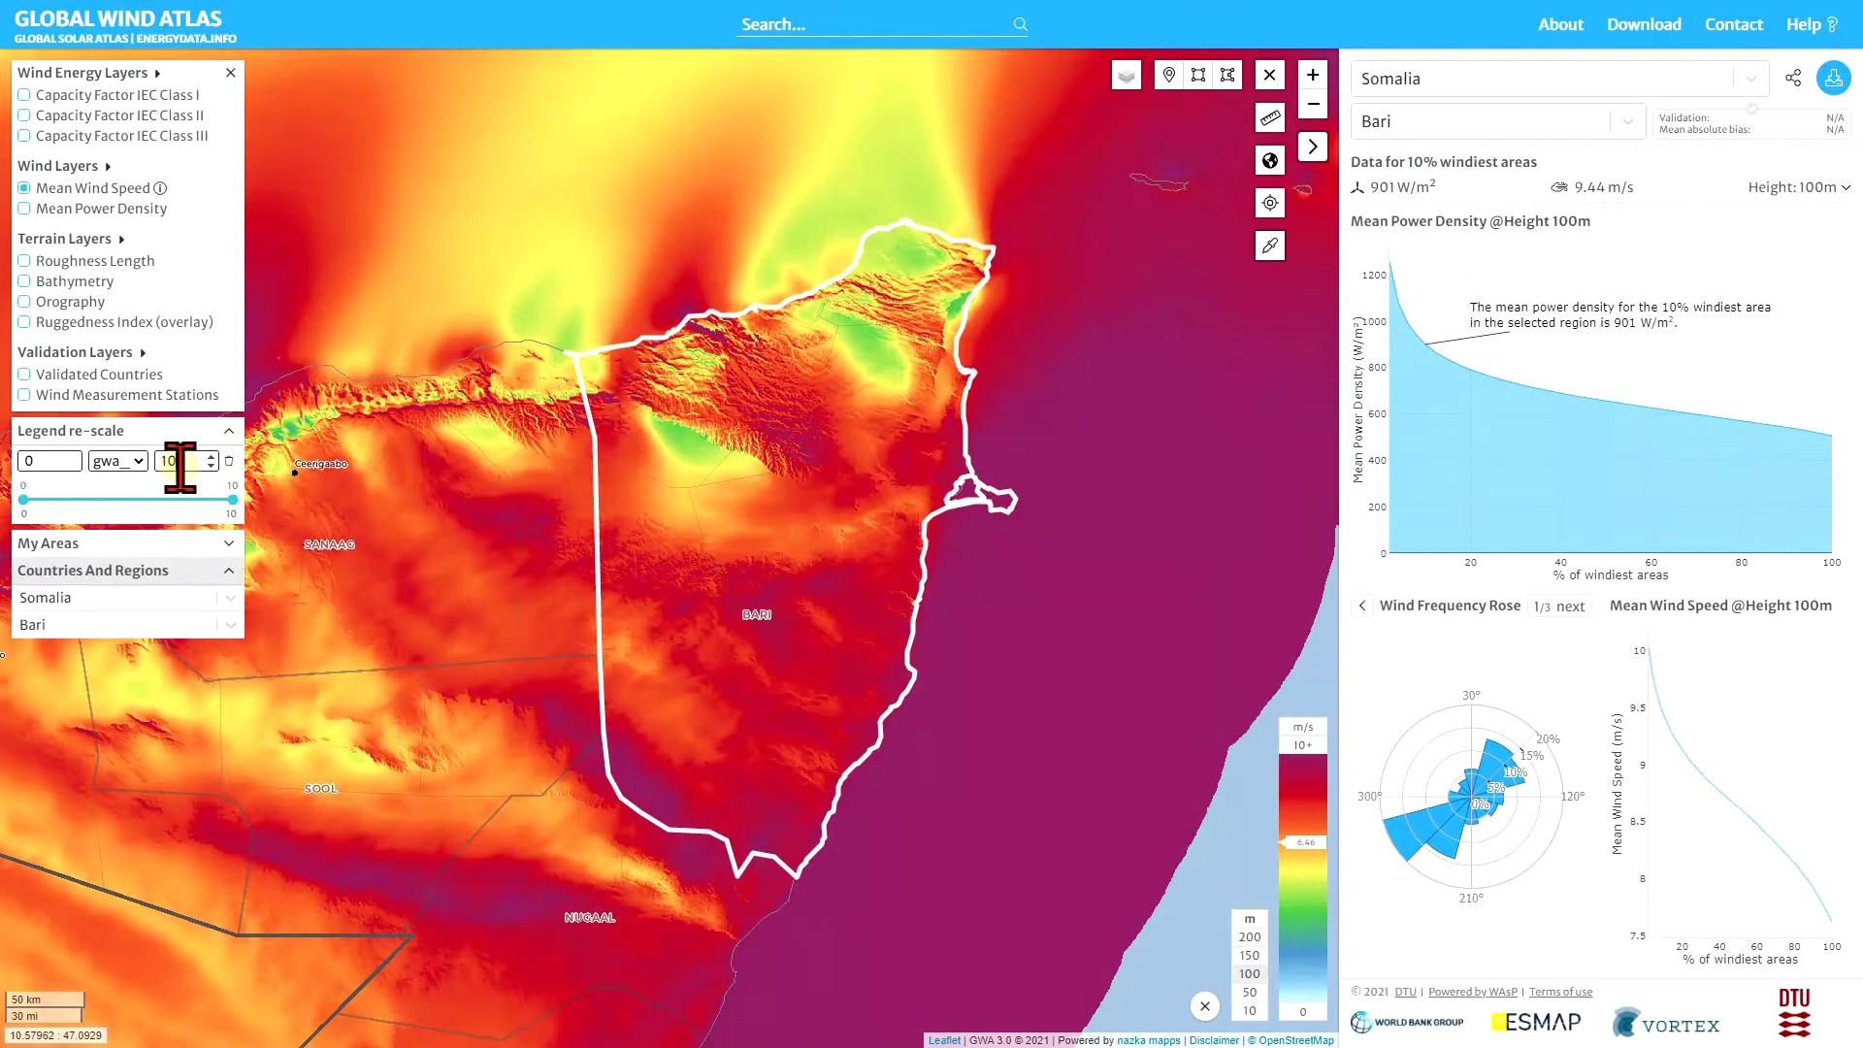
click(189, 467)
key(BackSpace)
text(5)
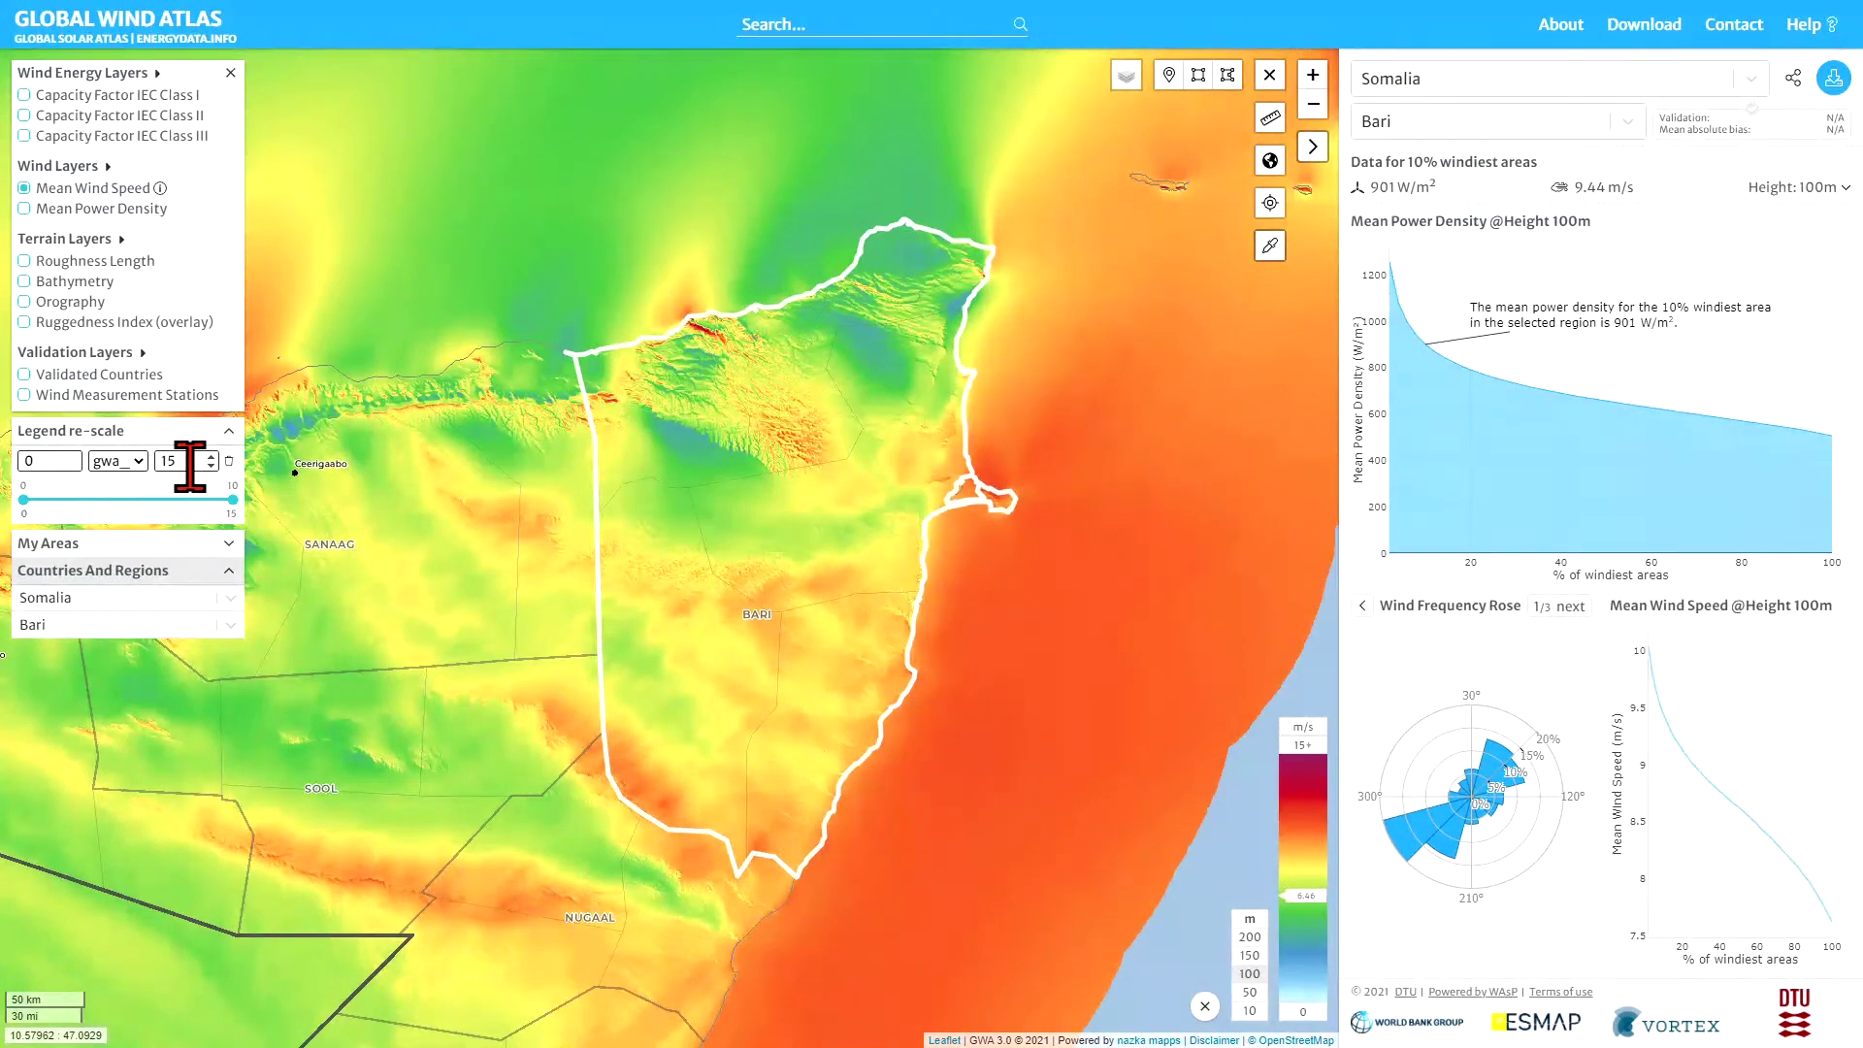
click(229, 432)
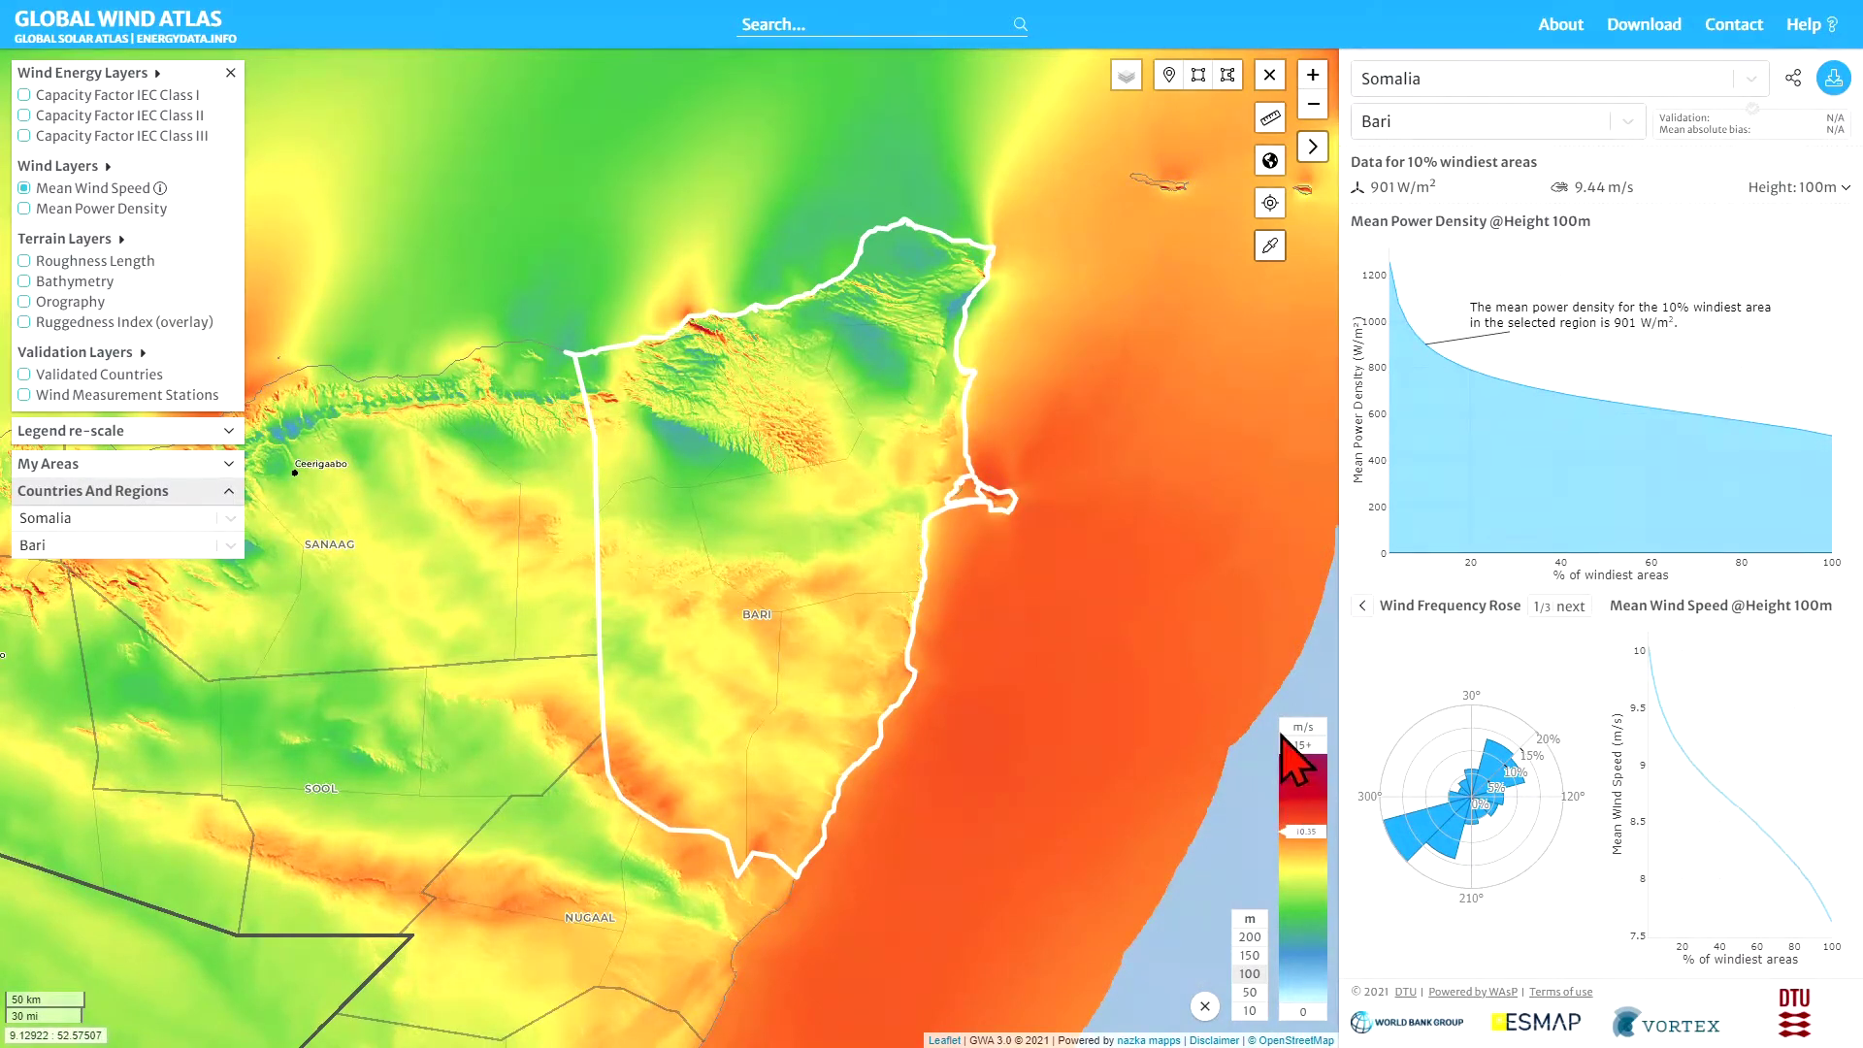
Step: Draw a custom polygon of about 73 km² around the high-wind northwestern part of the peninsula southeast of Hurdiyo
scroll(999, 509, up, 1)
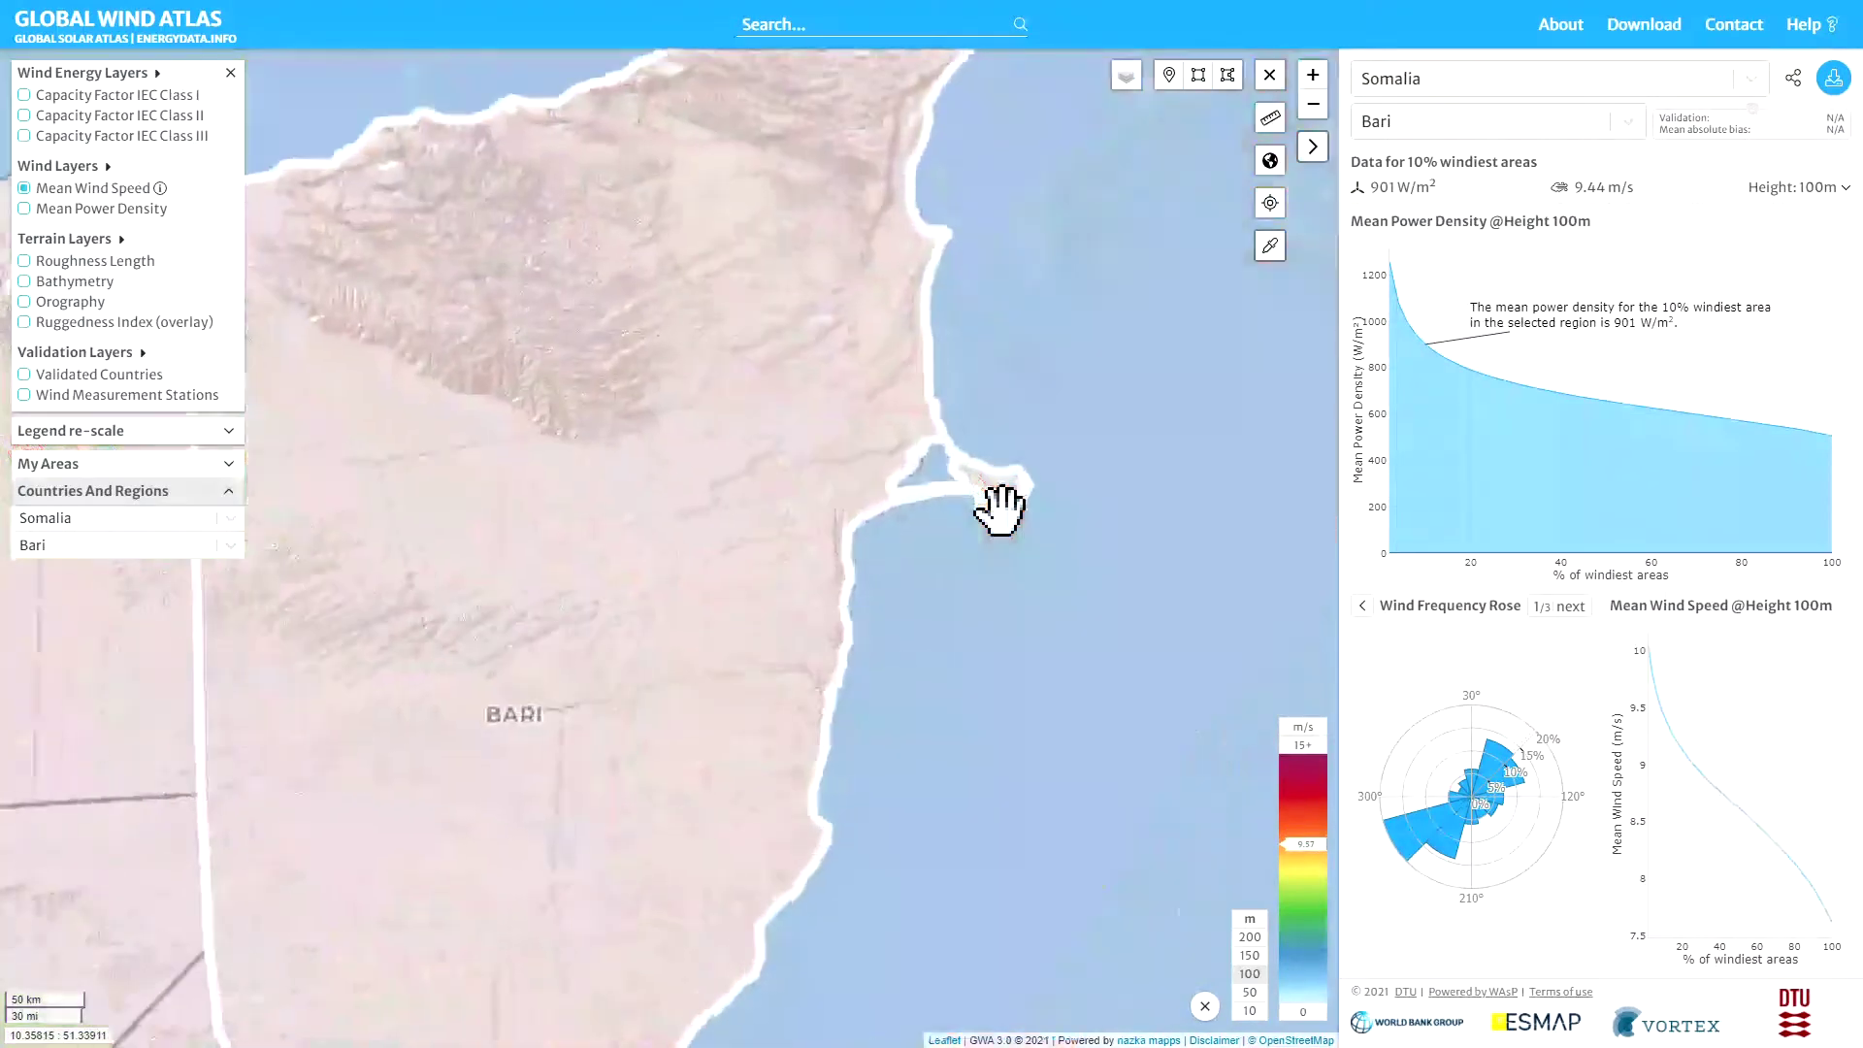
scroll(992, 507, up, 3)
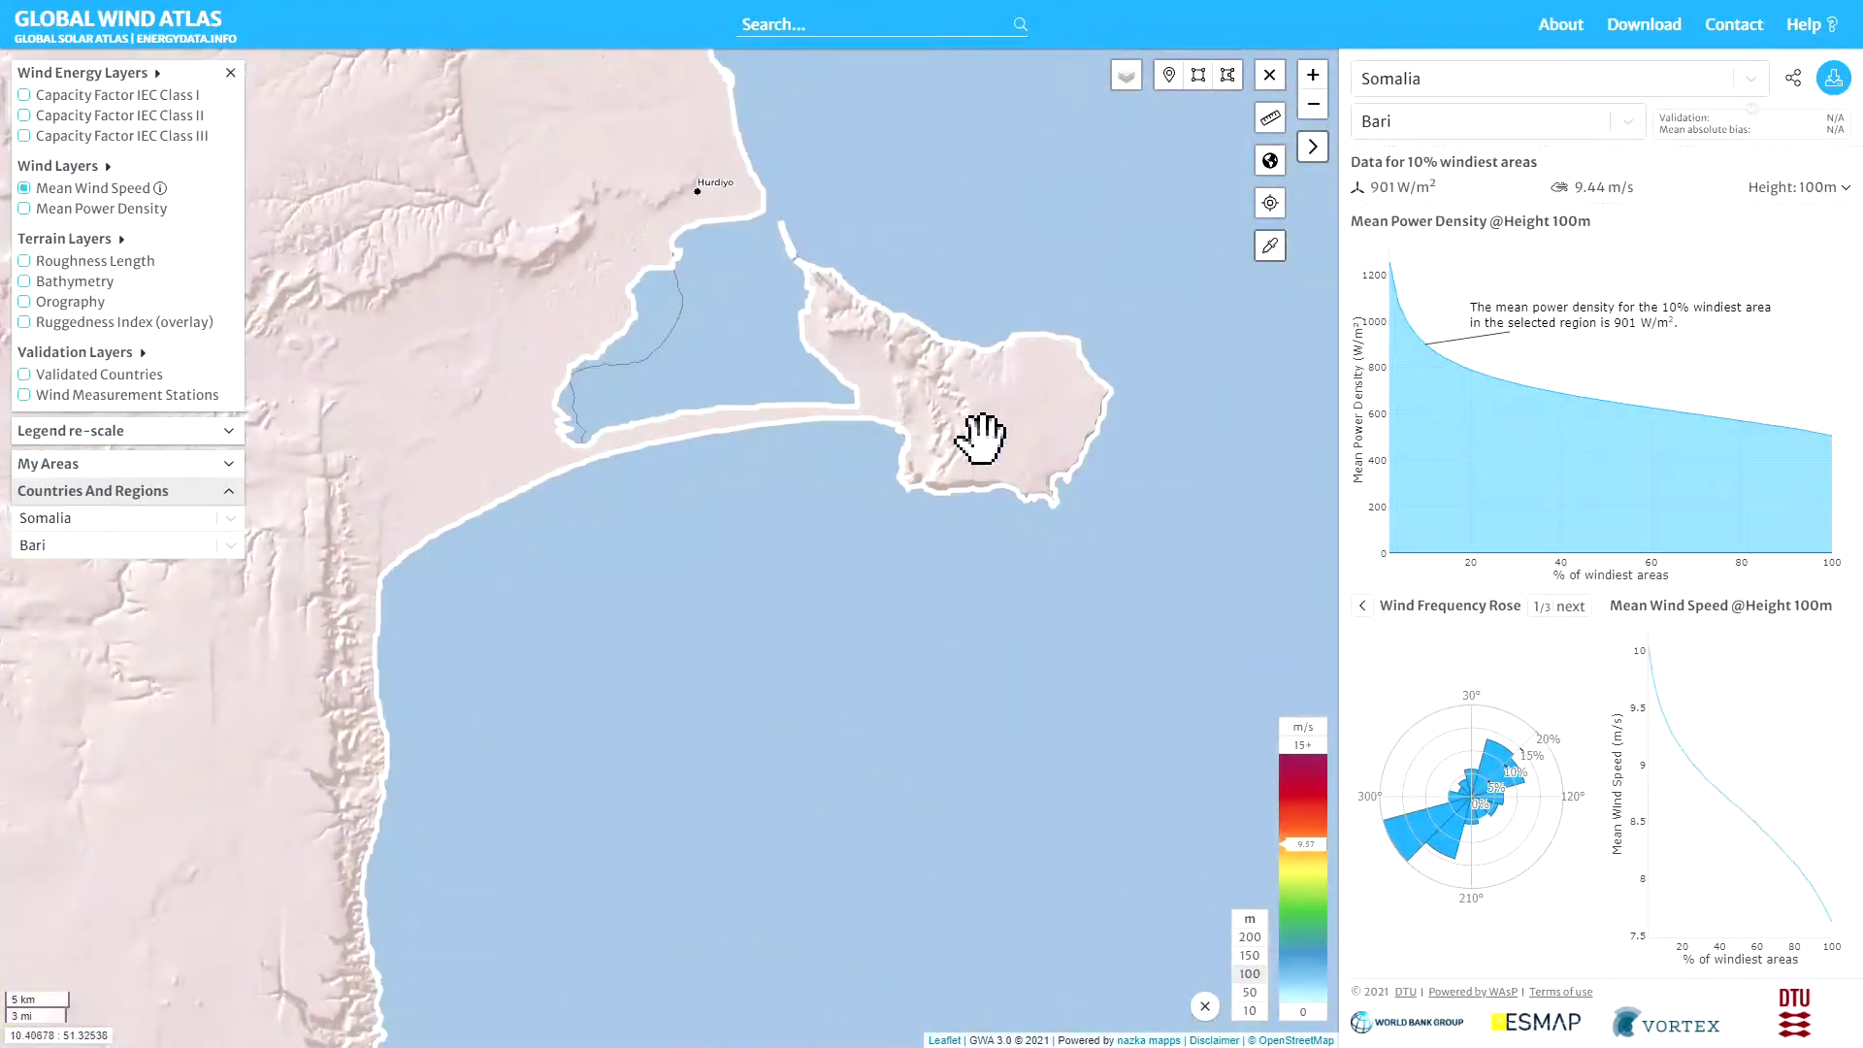
scroll(980, 436, up, 1)
drag(932, 349, 915, 528)
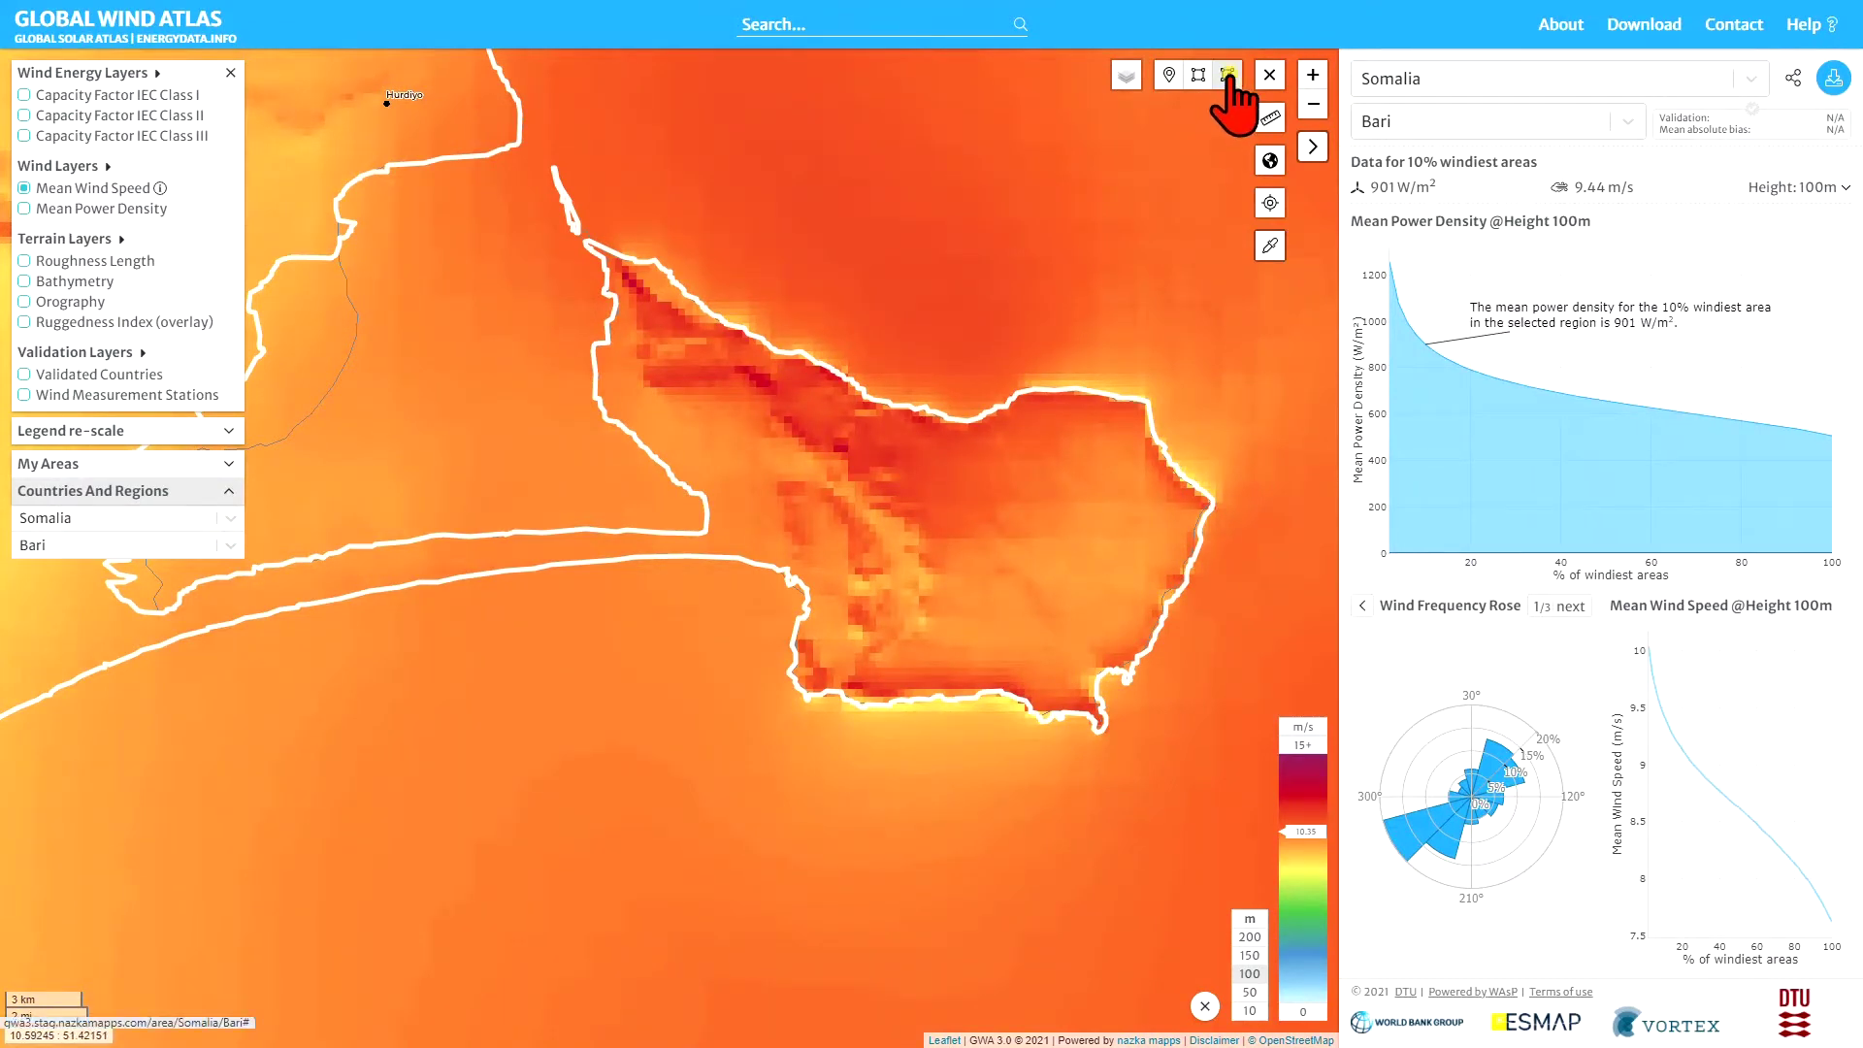
click(1228, 76)
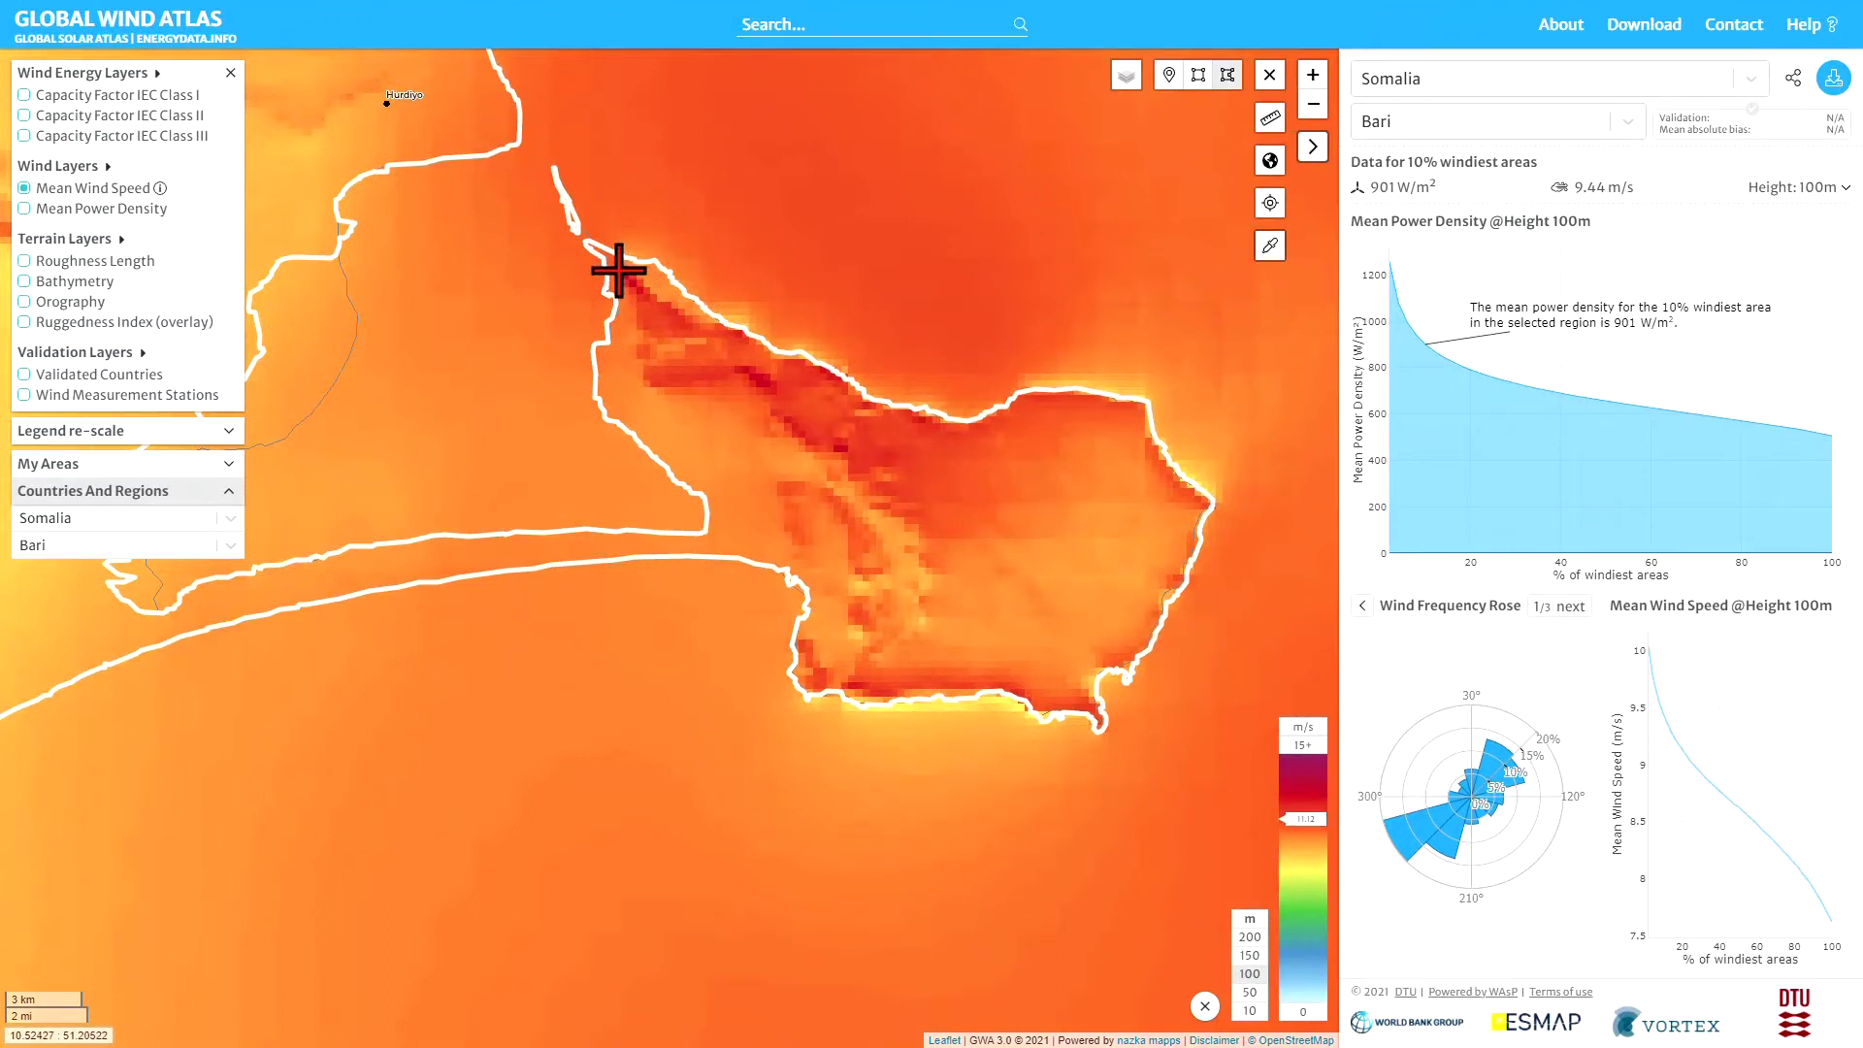
click(658, 279)
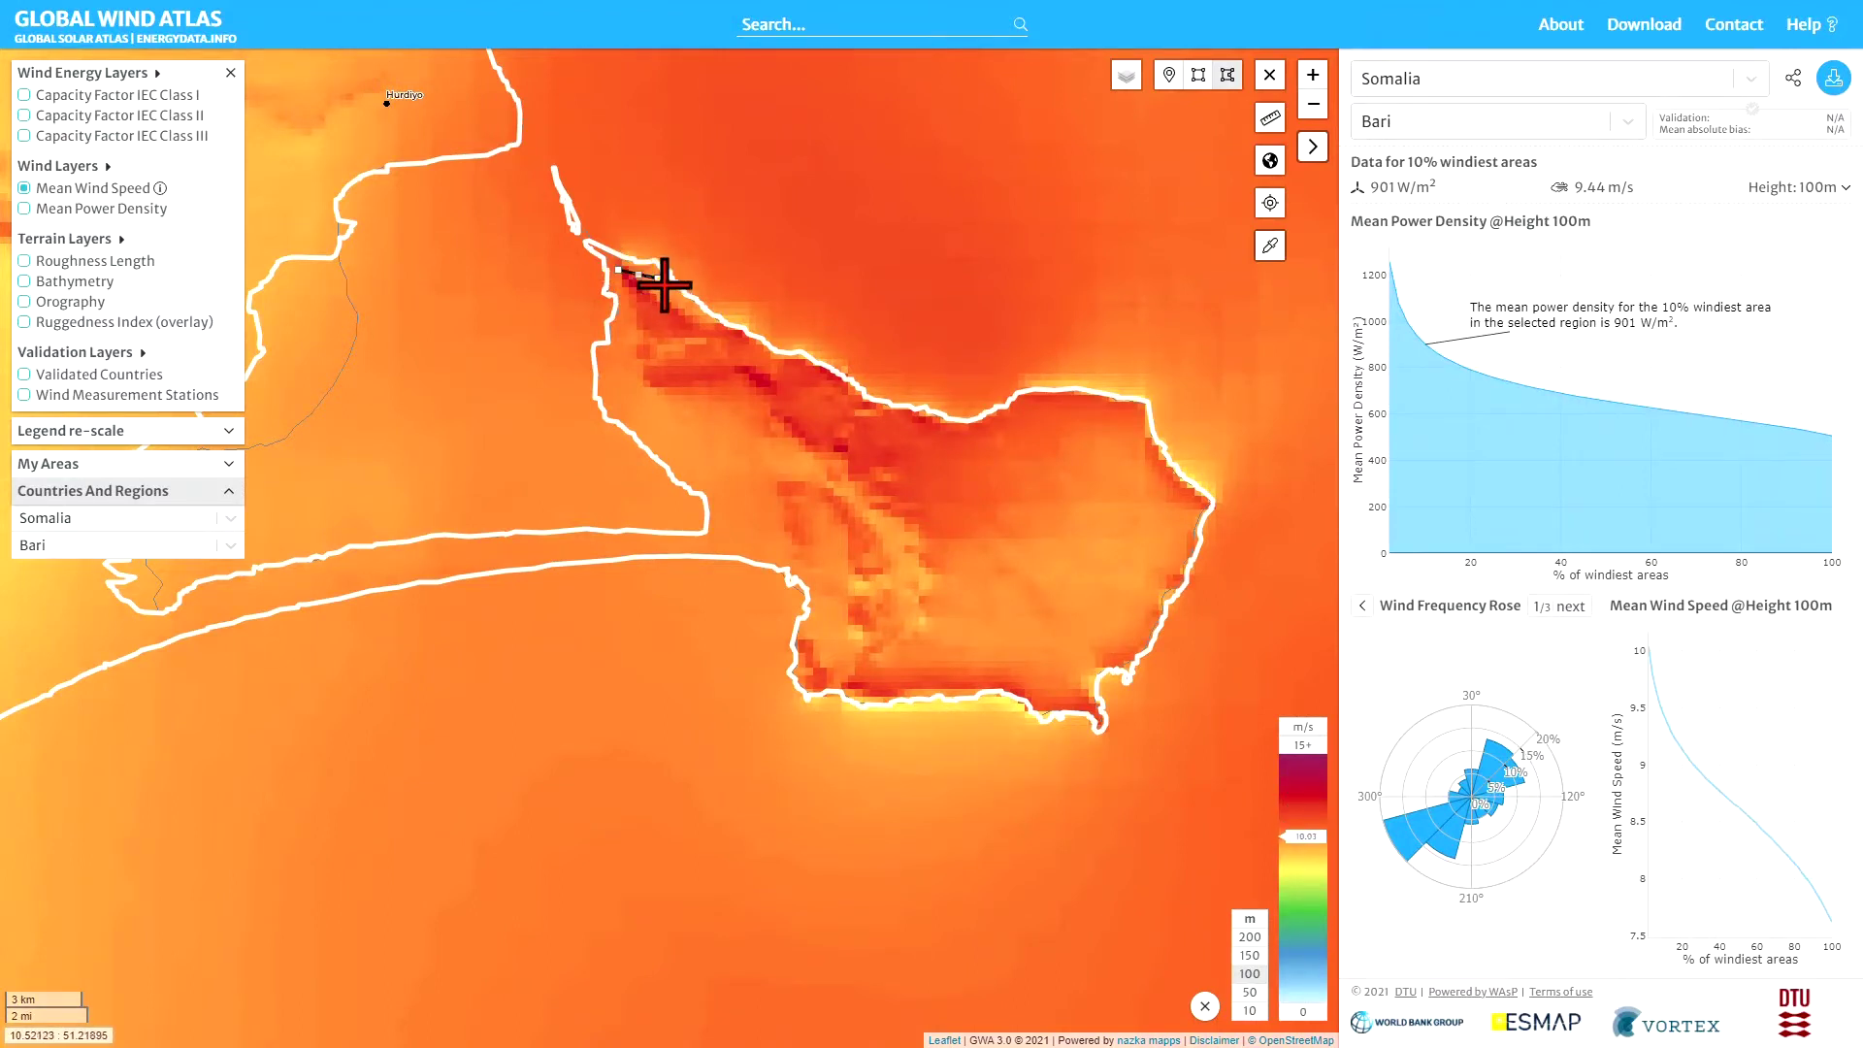
click(711, 324)
click(753, 349)
click(799, 367)
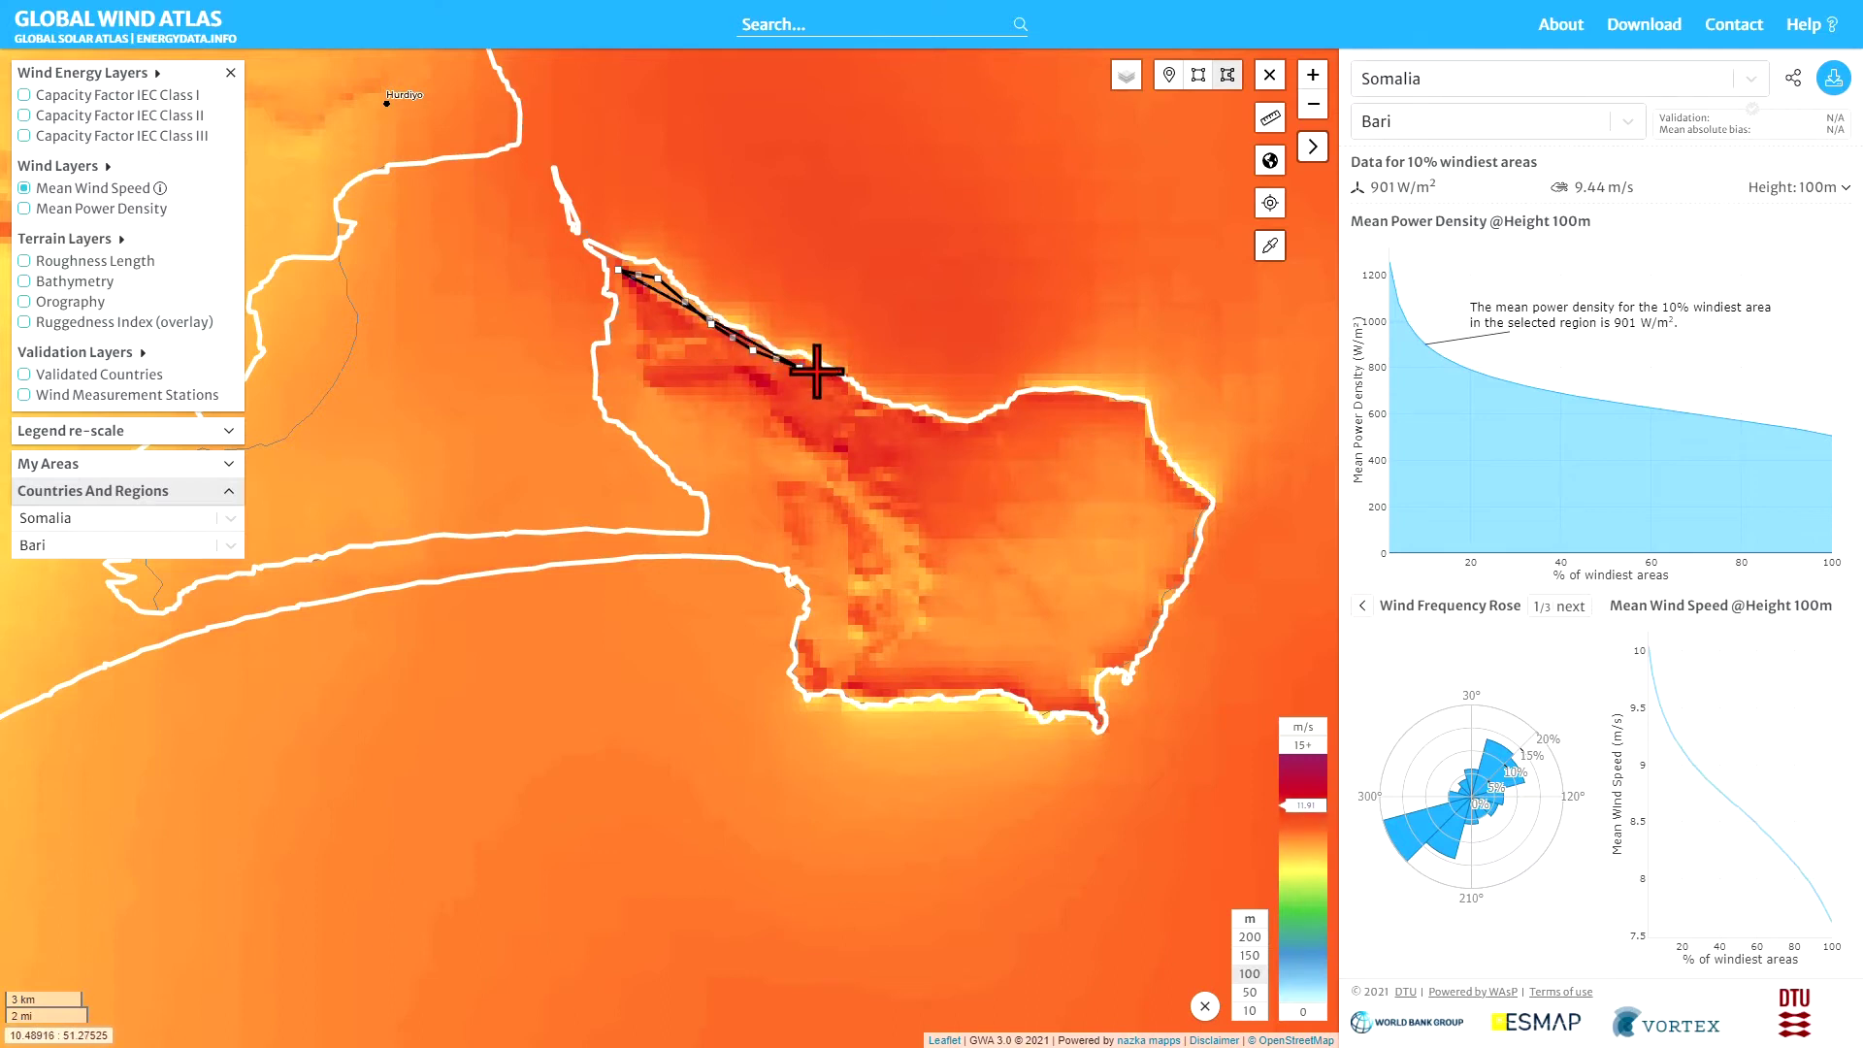
click(818, 370)
click(852, 396)
click(883, 410)
click(923, 422)
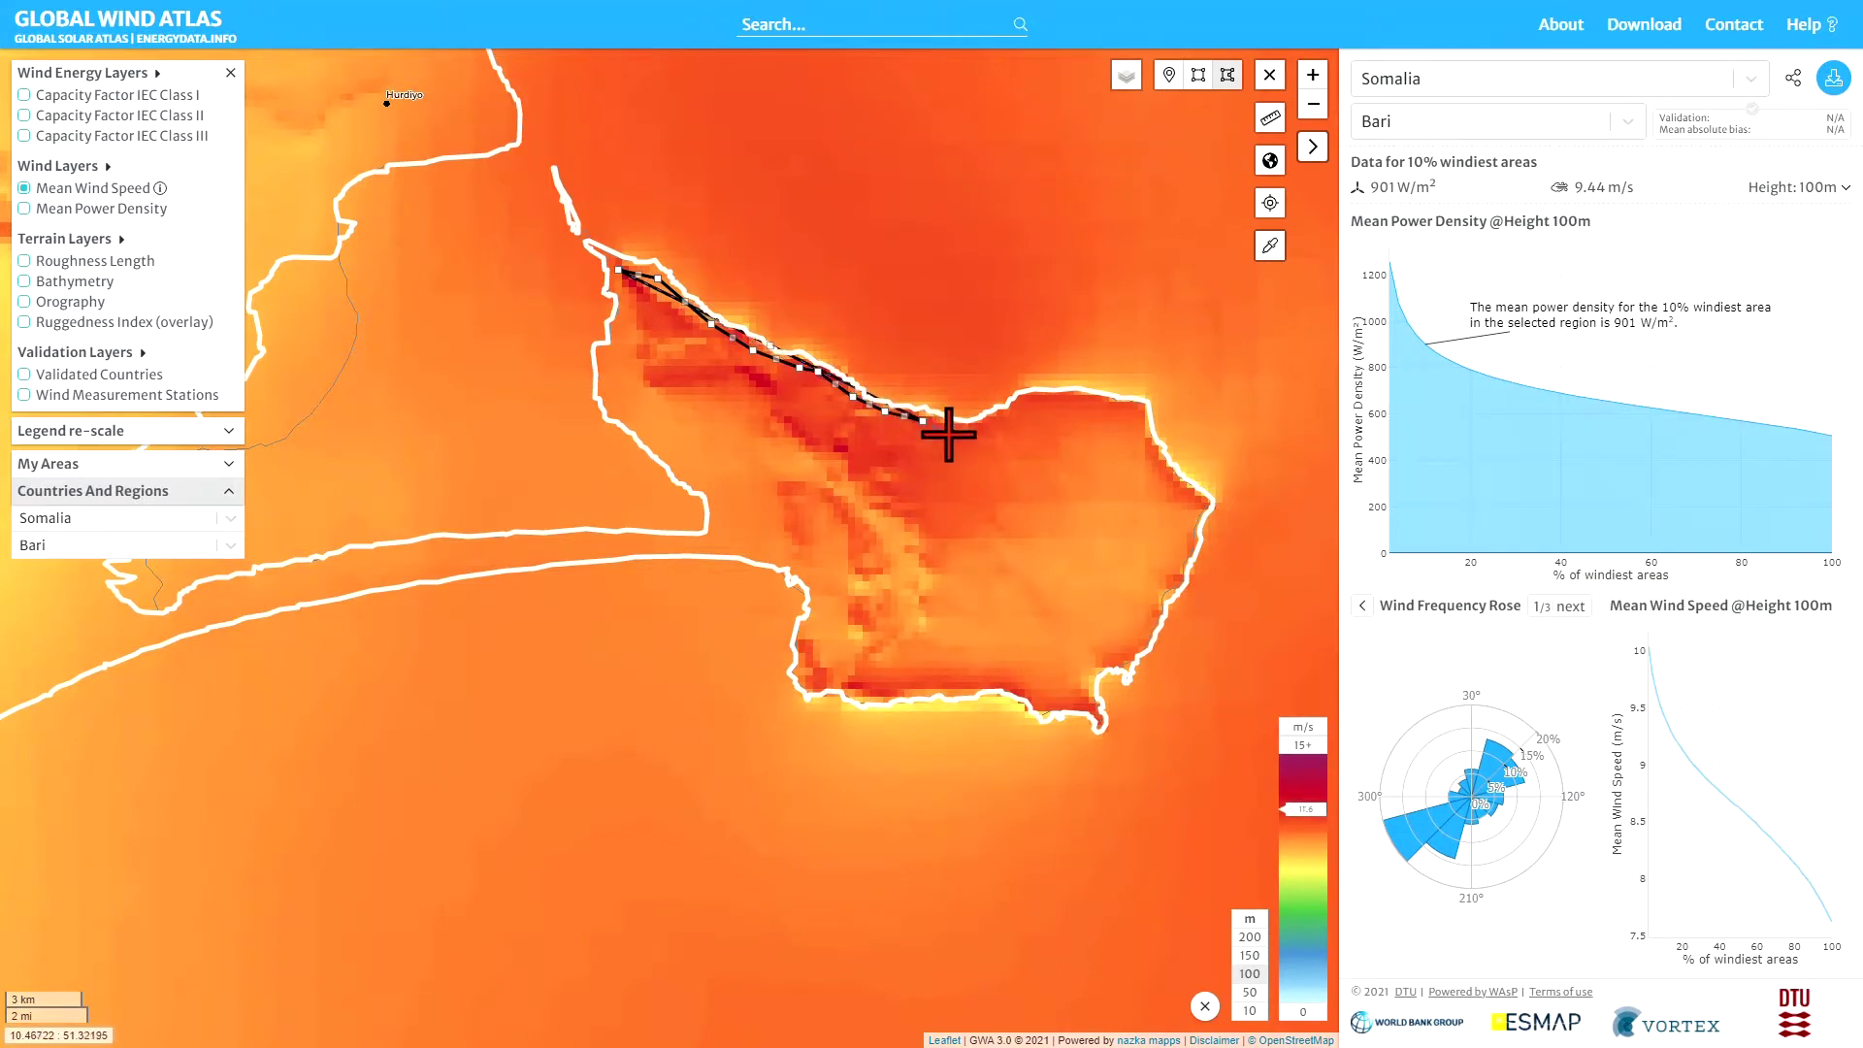
click(962, 436)
click(973, 481)
click(956, 548)
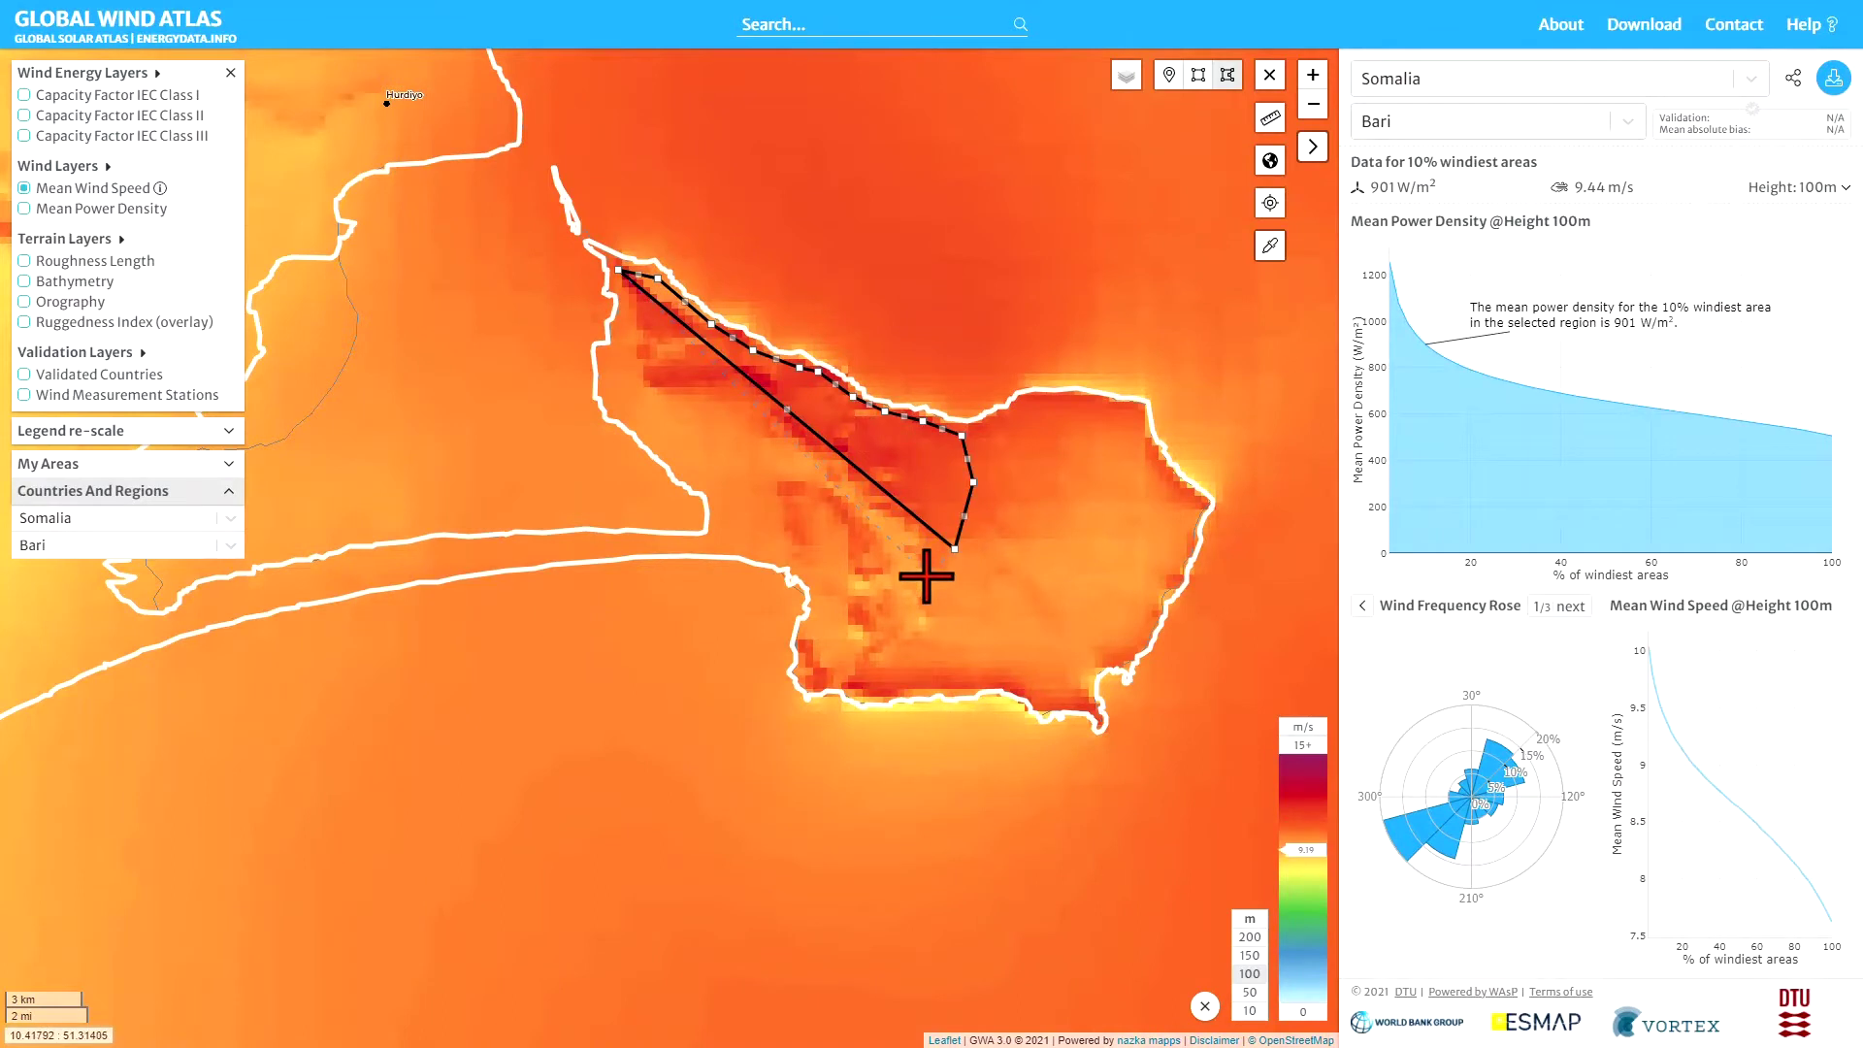
click(925, 574)
click(888, 588)
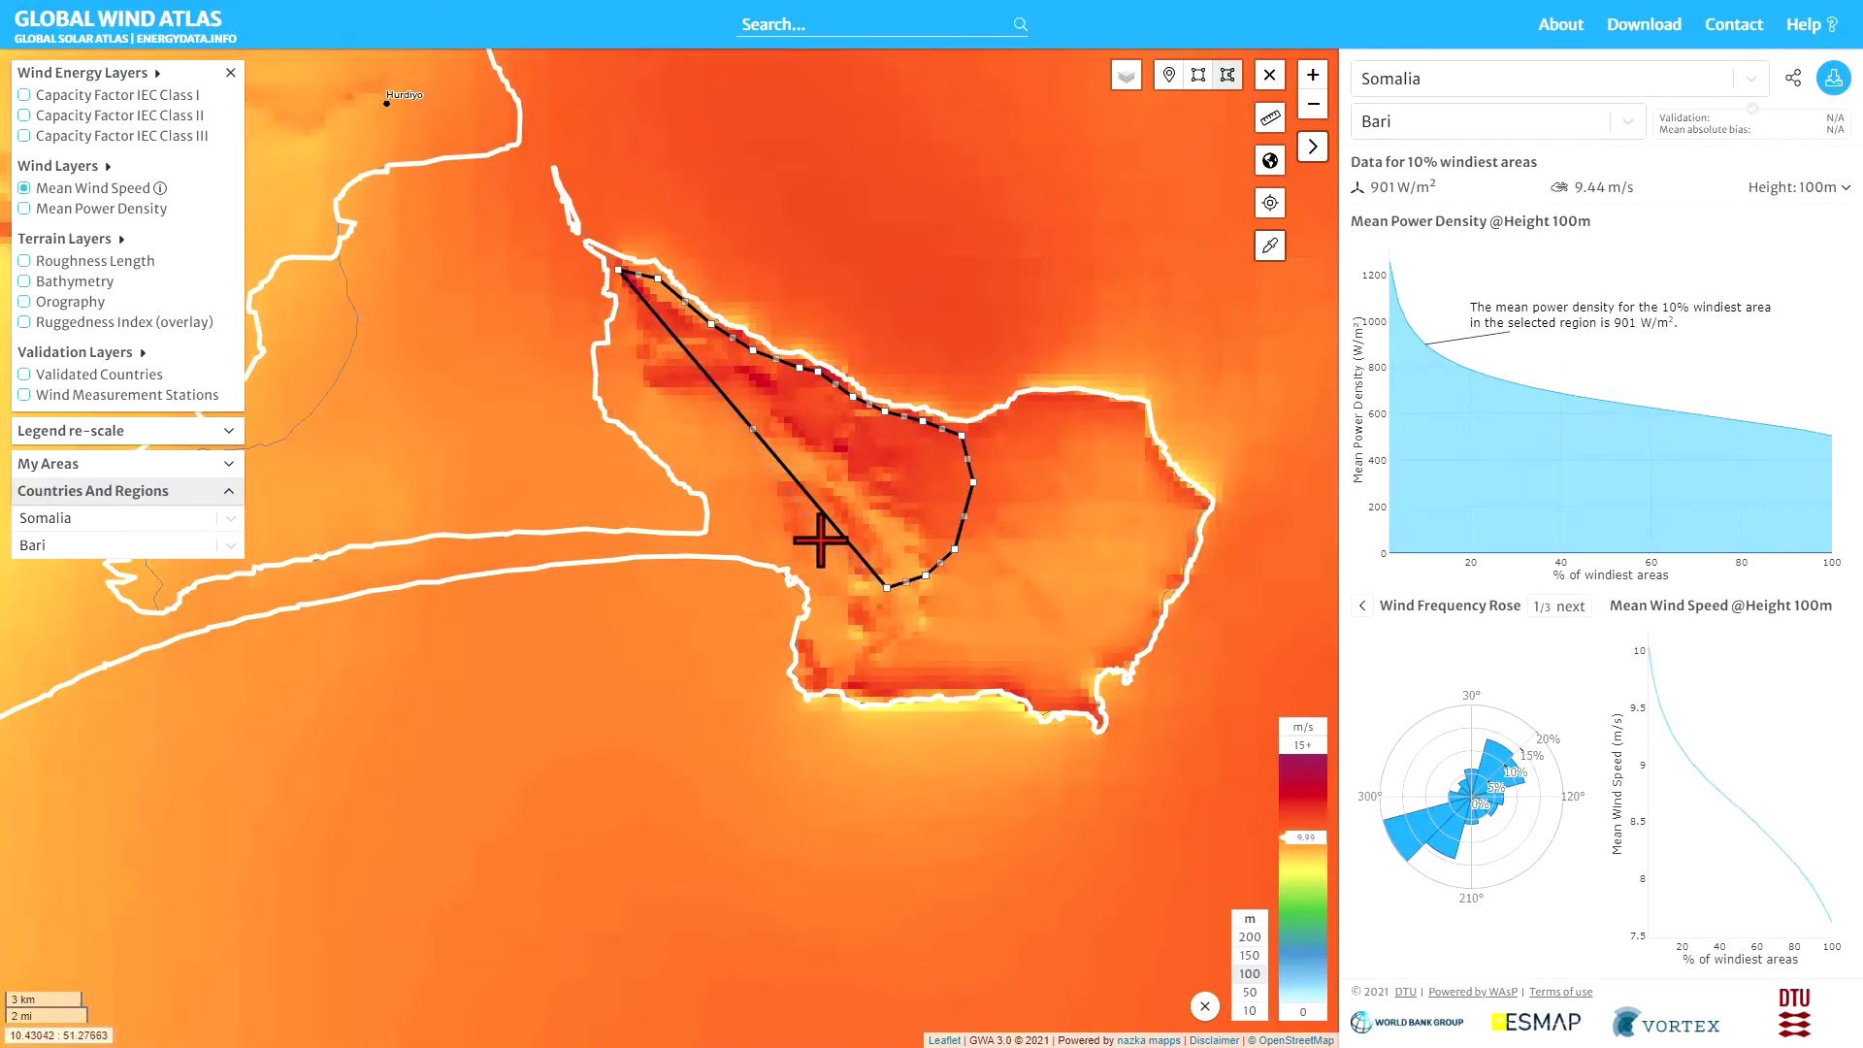
click(820, 539)
click(774, 503)
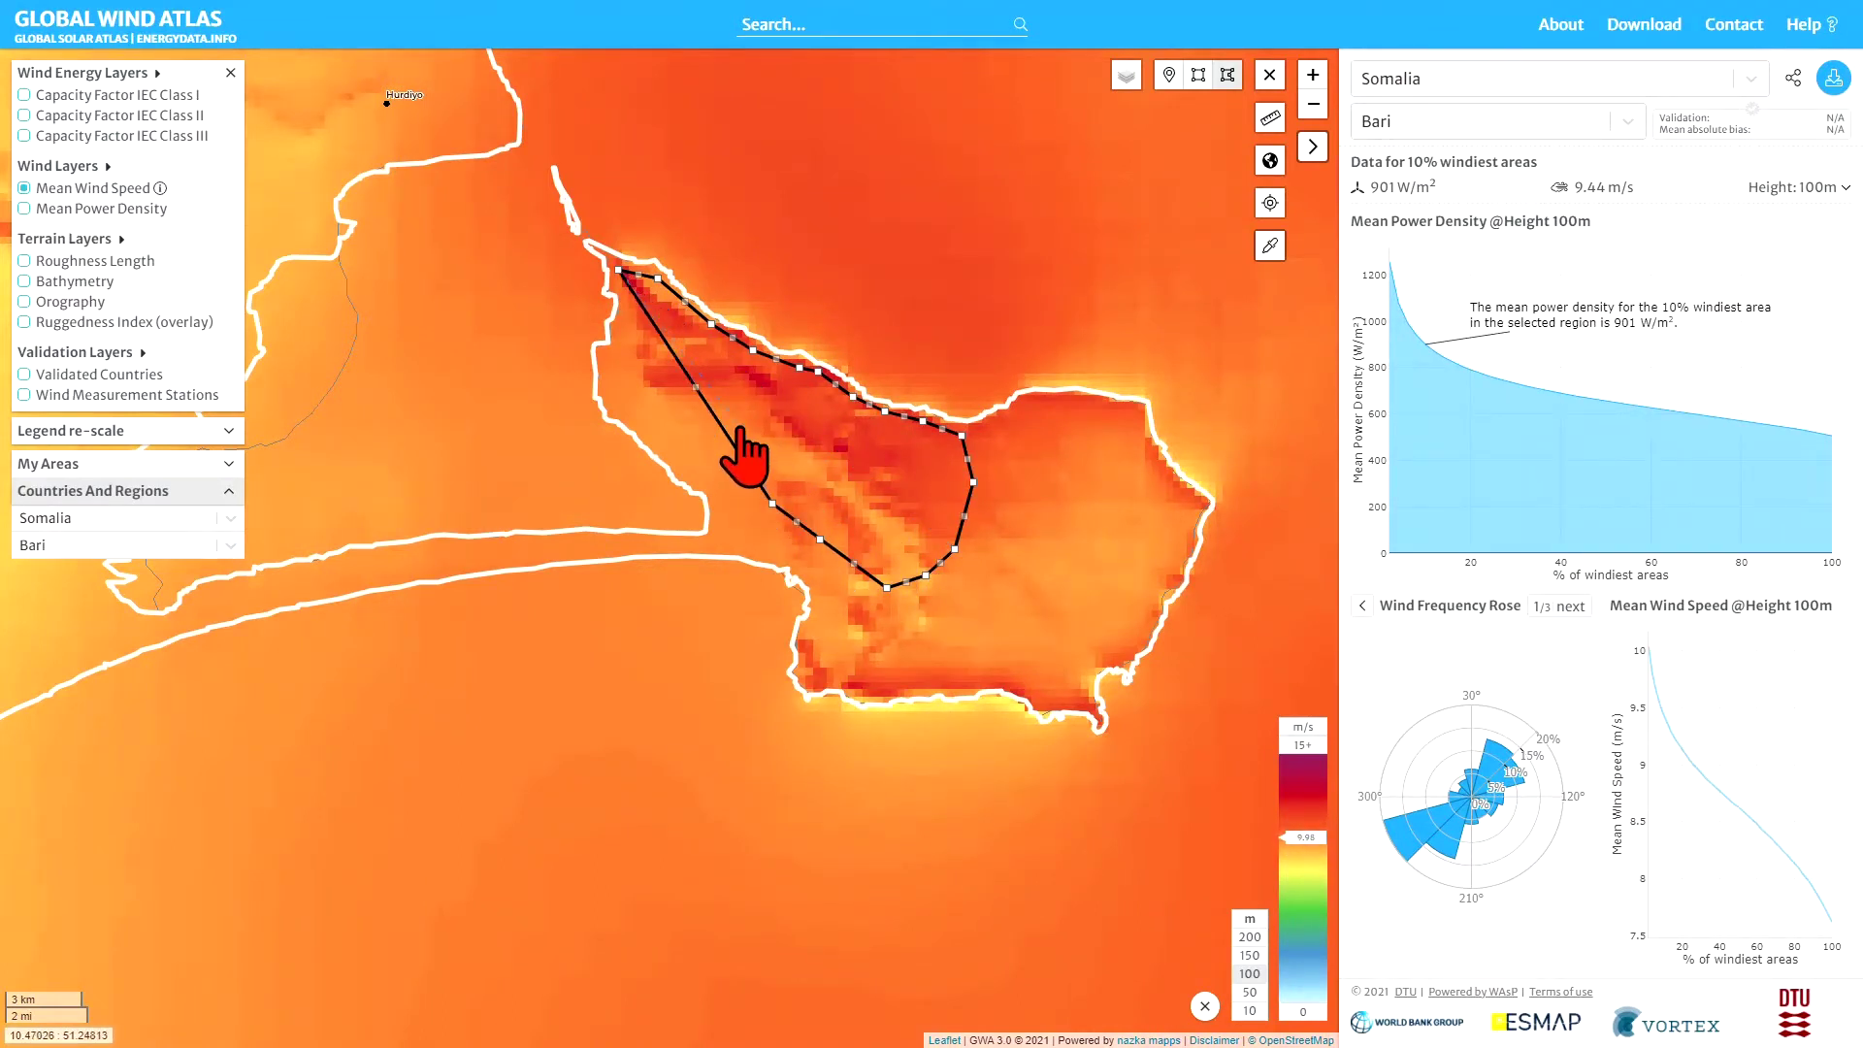
click(677, 414)
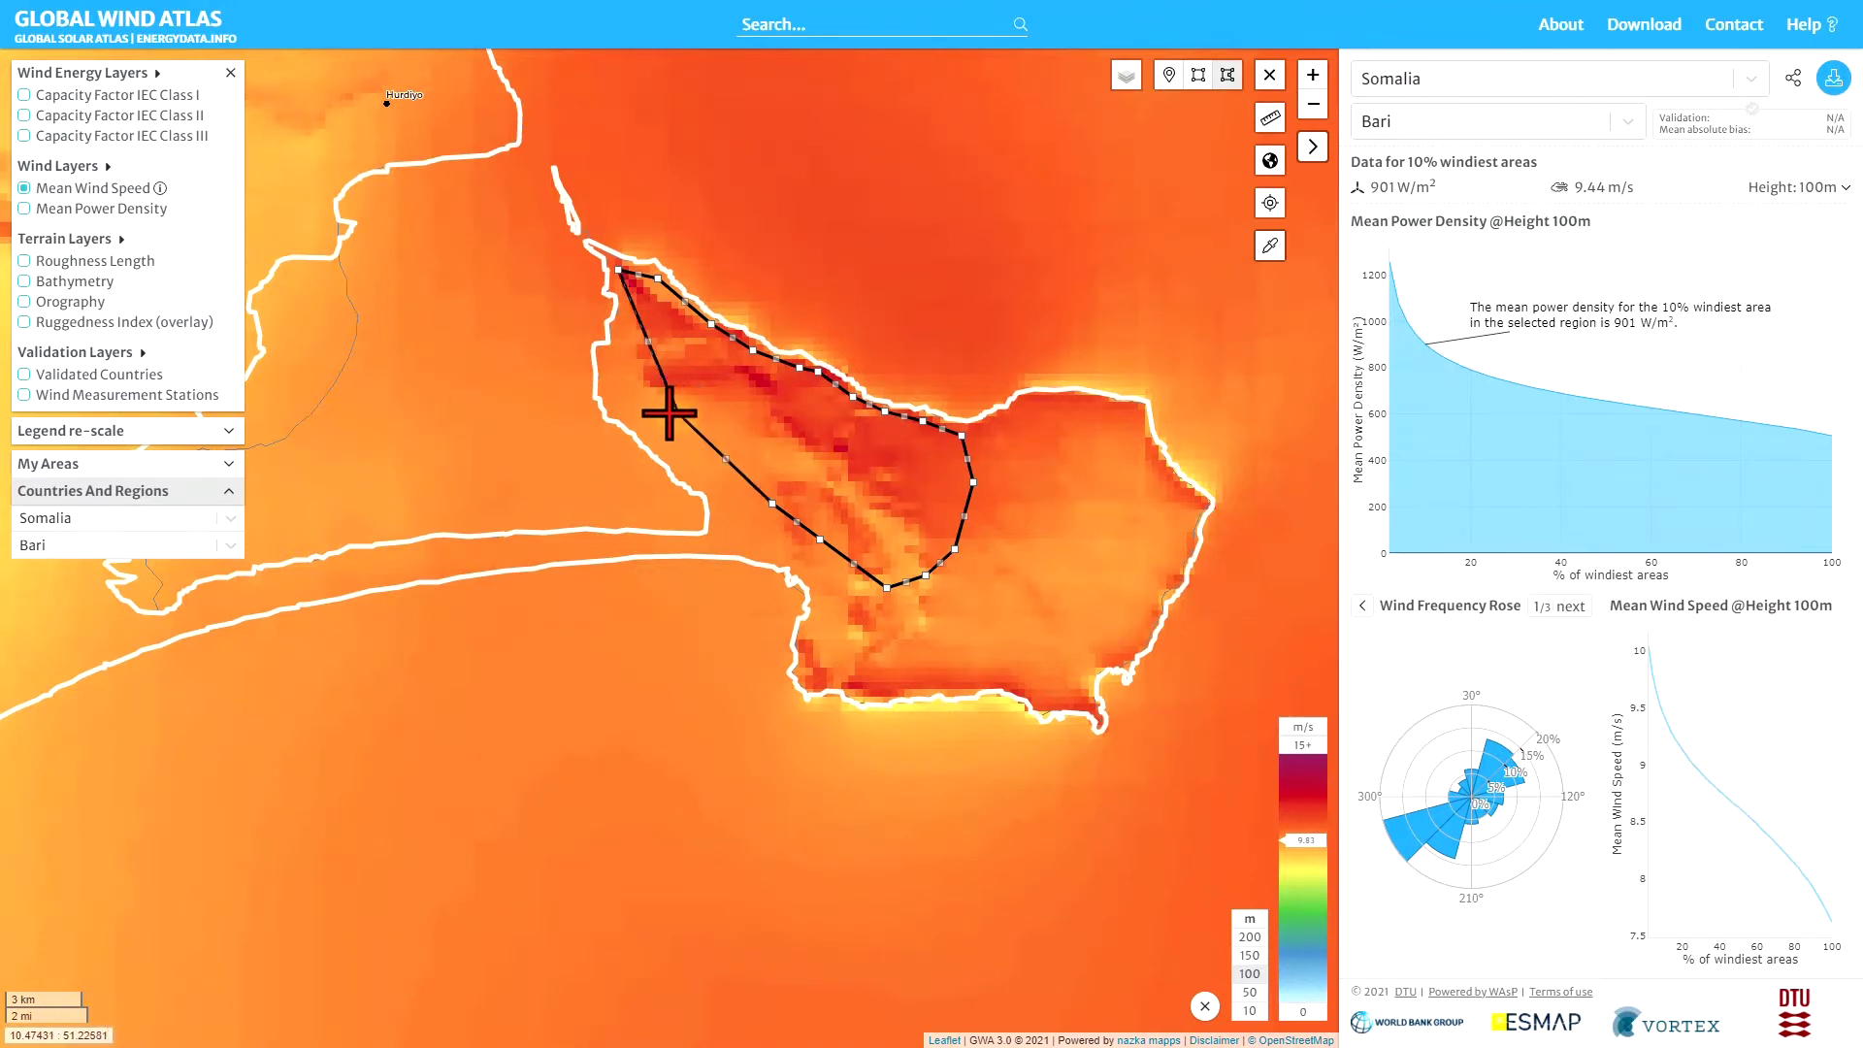
click(631, 390)
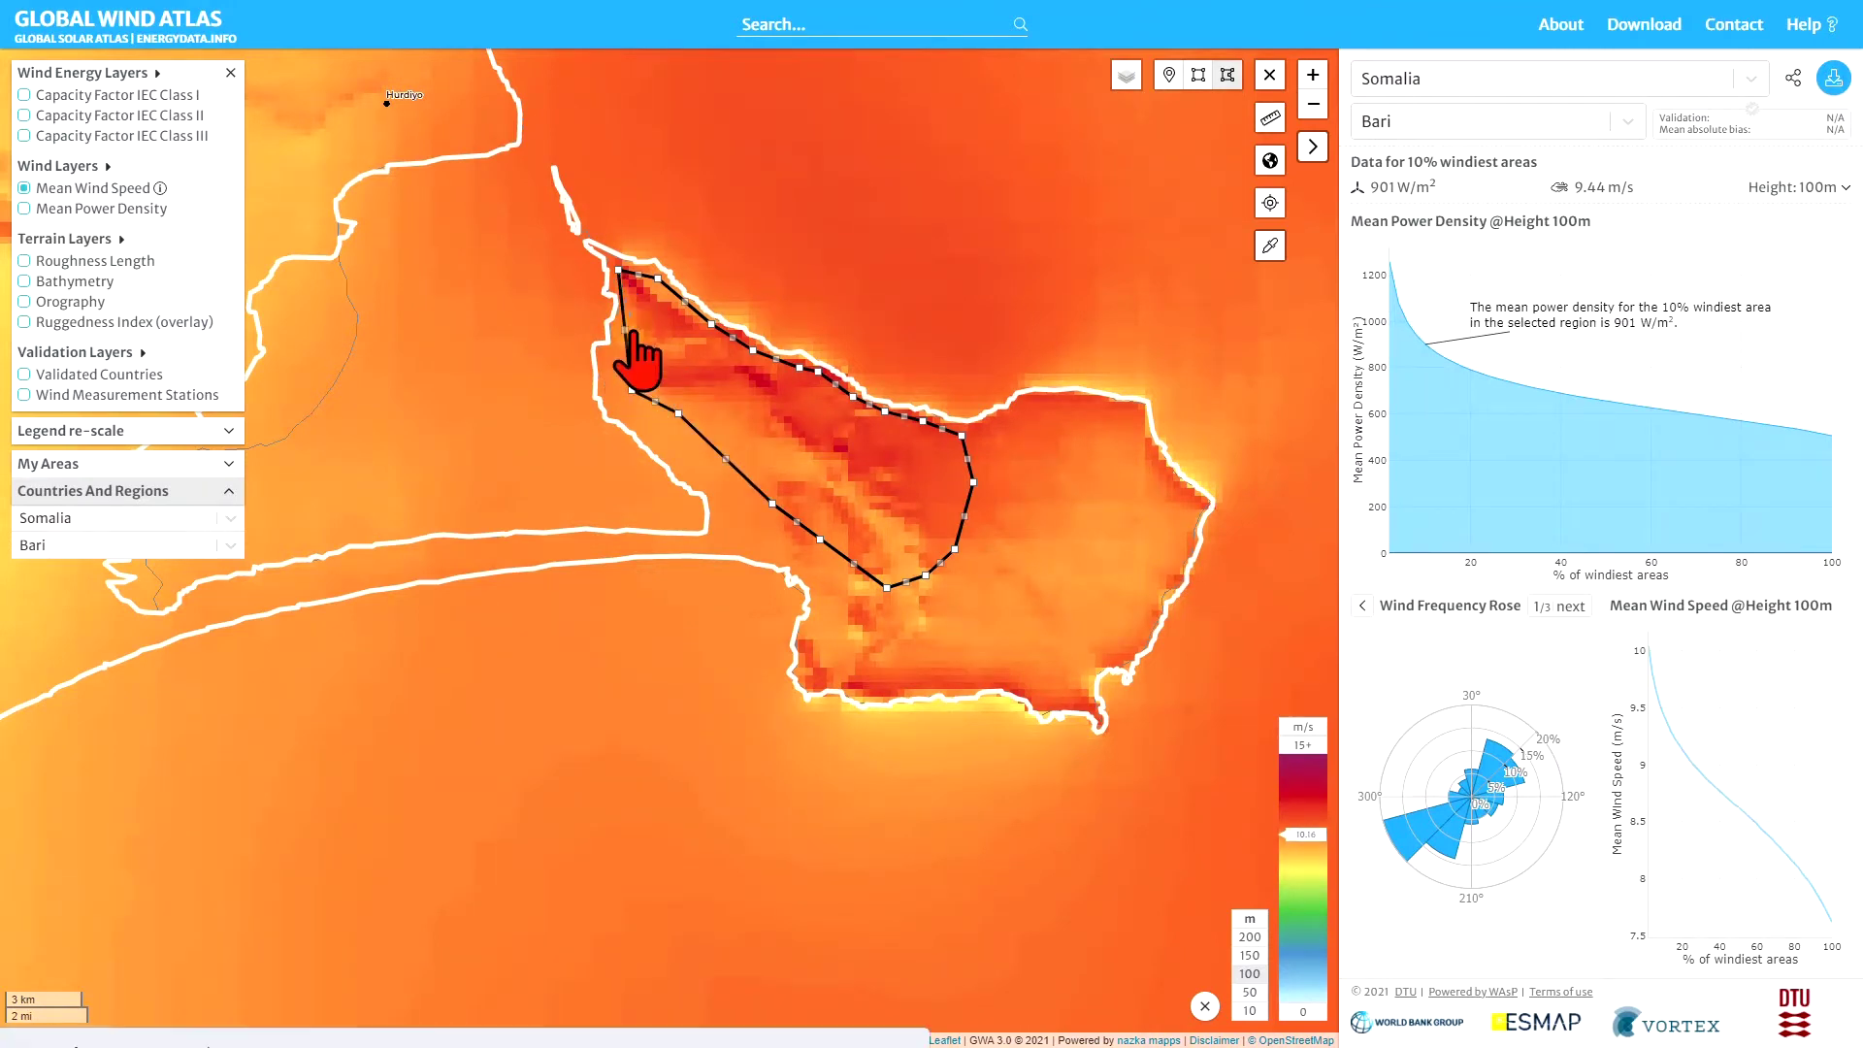
click(620, 272)
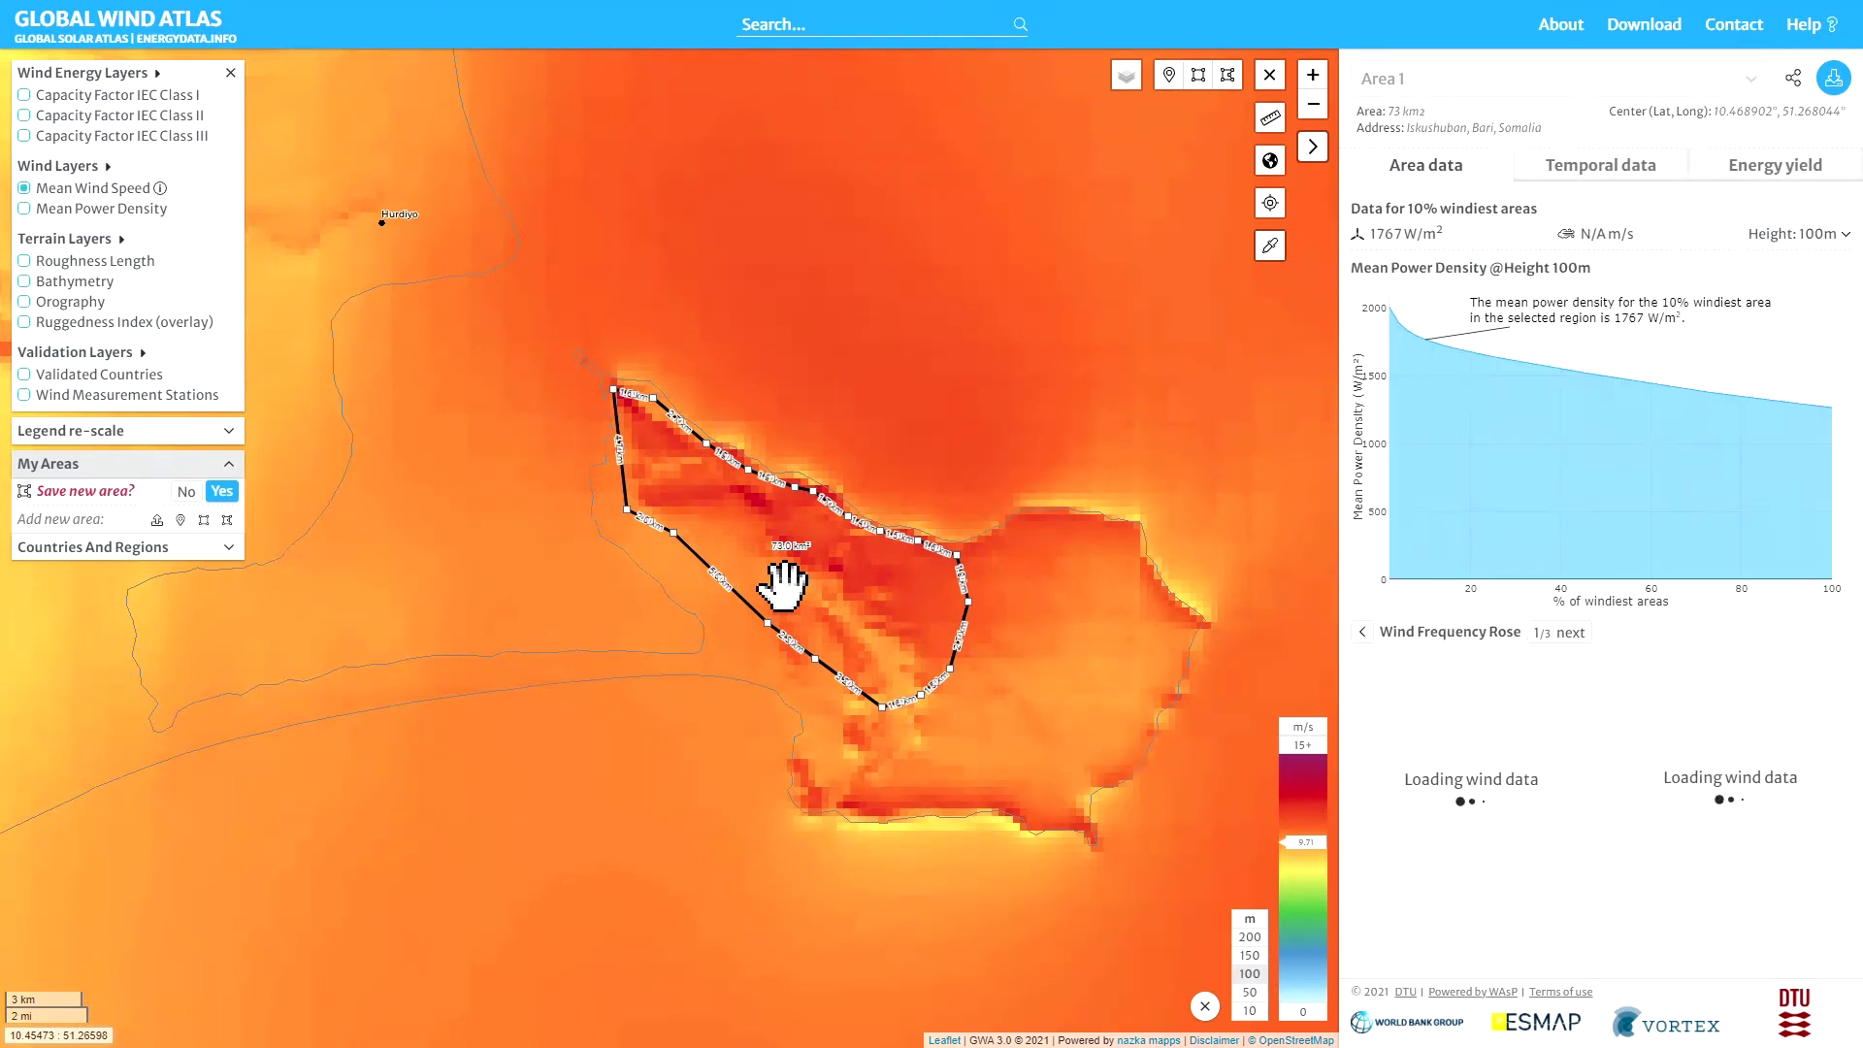
Step: Review the drawn area's power density, and examine the annual wind speed variability in its temporal data
mouse_move(1590, 303)
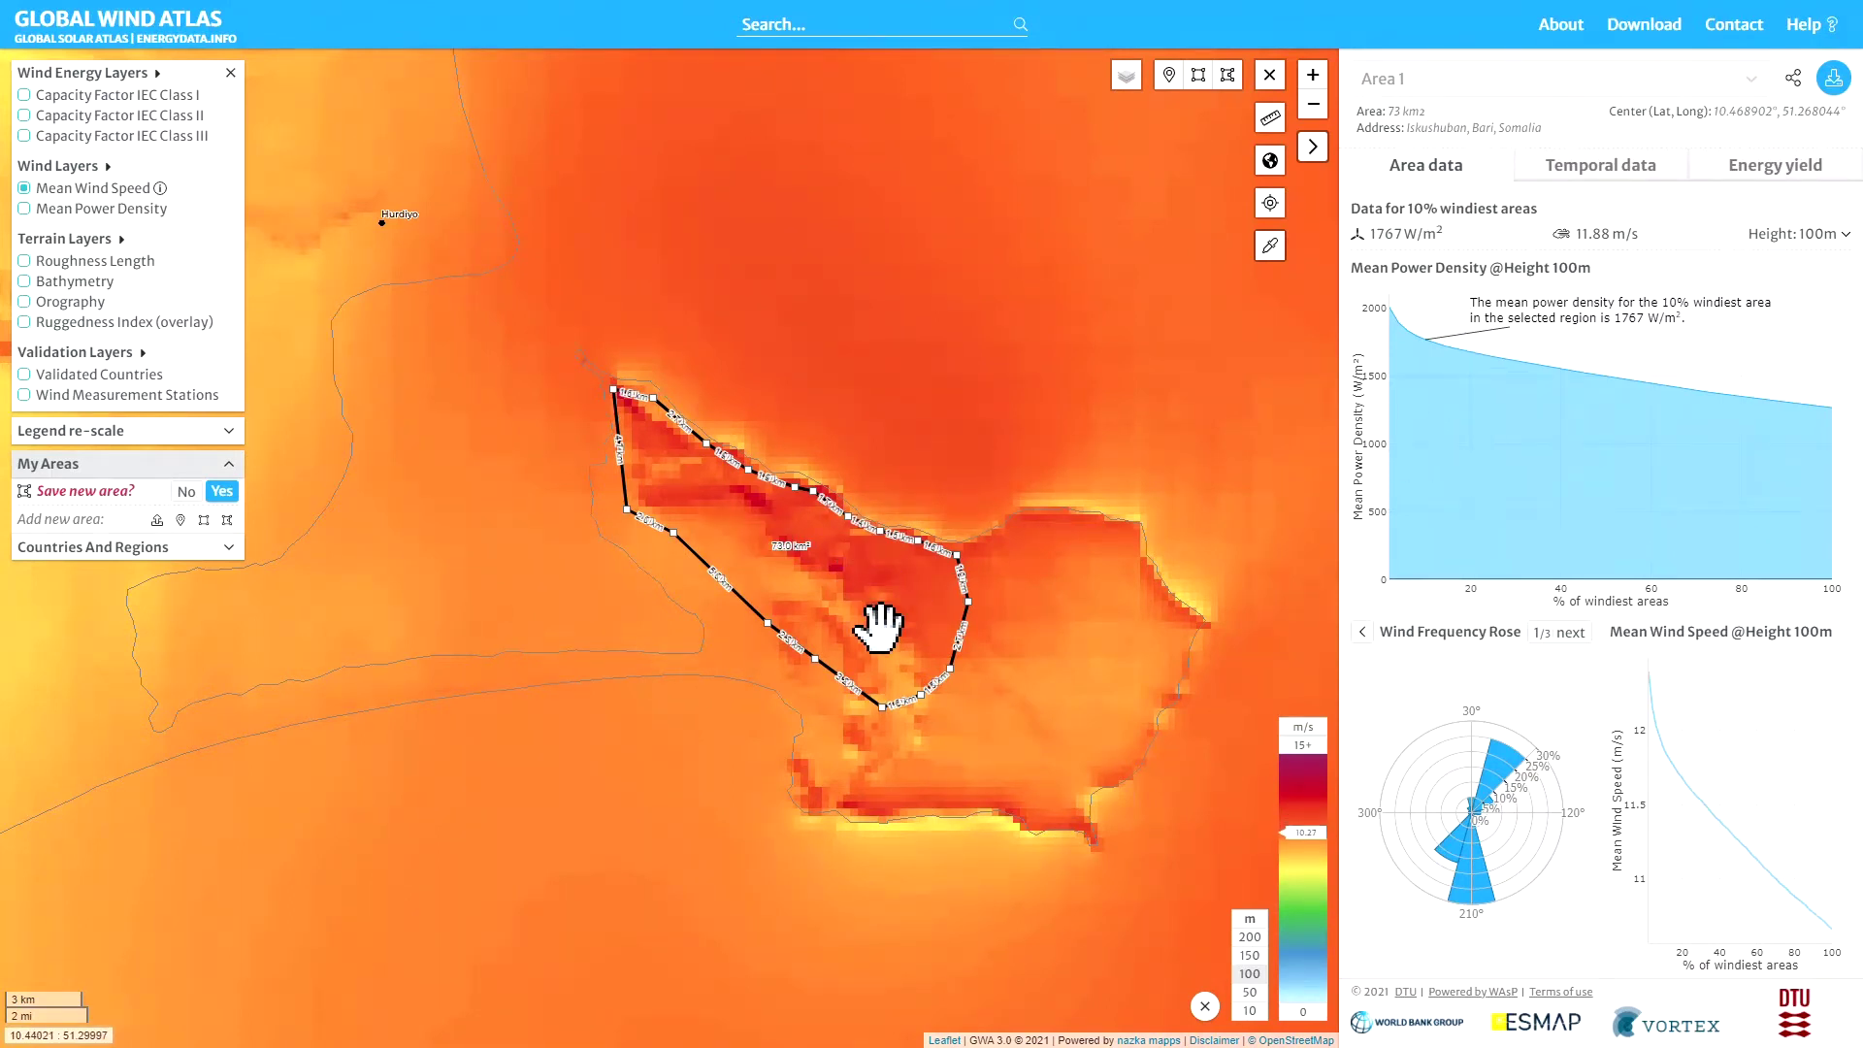
click(1586, 172)
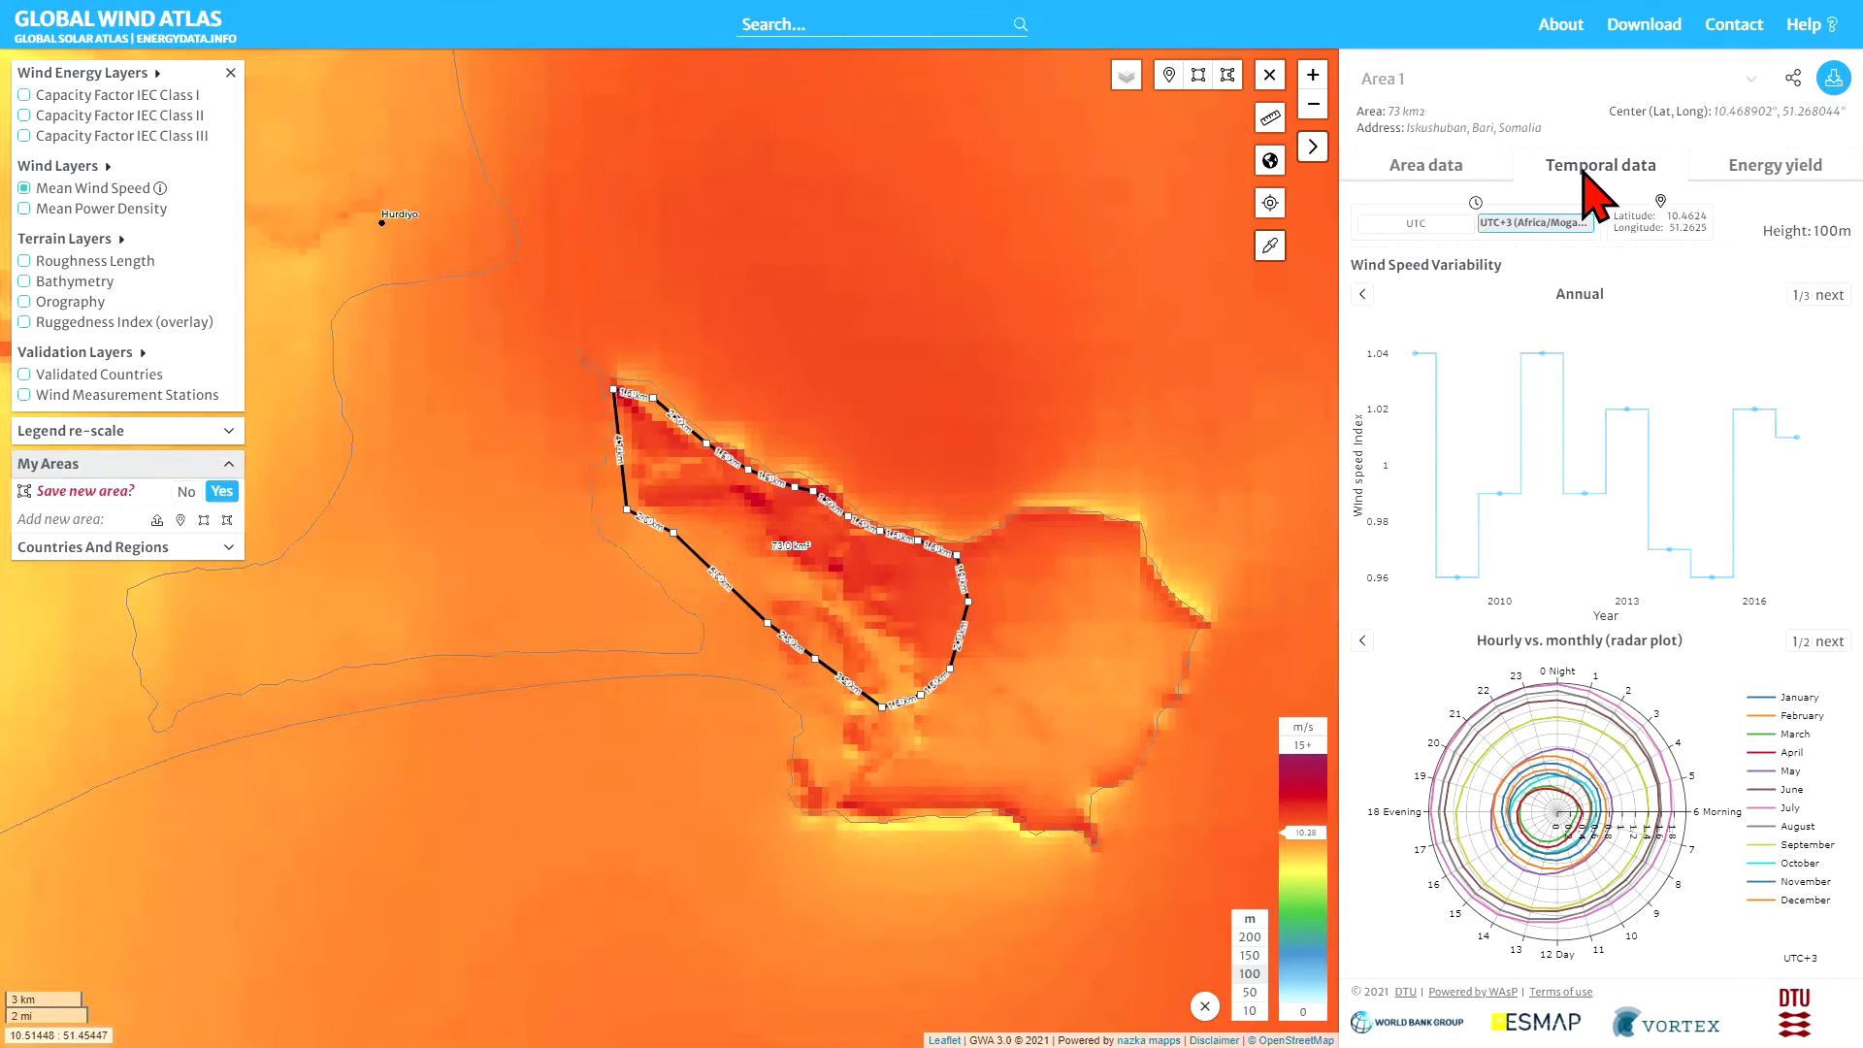
mouse_move(1533, 495)
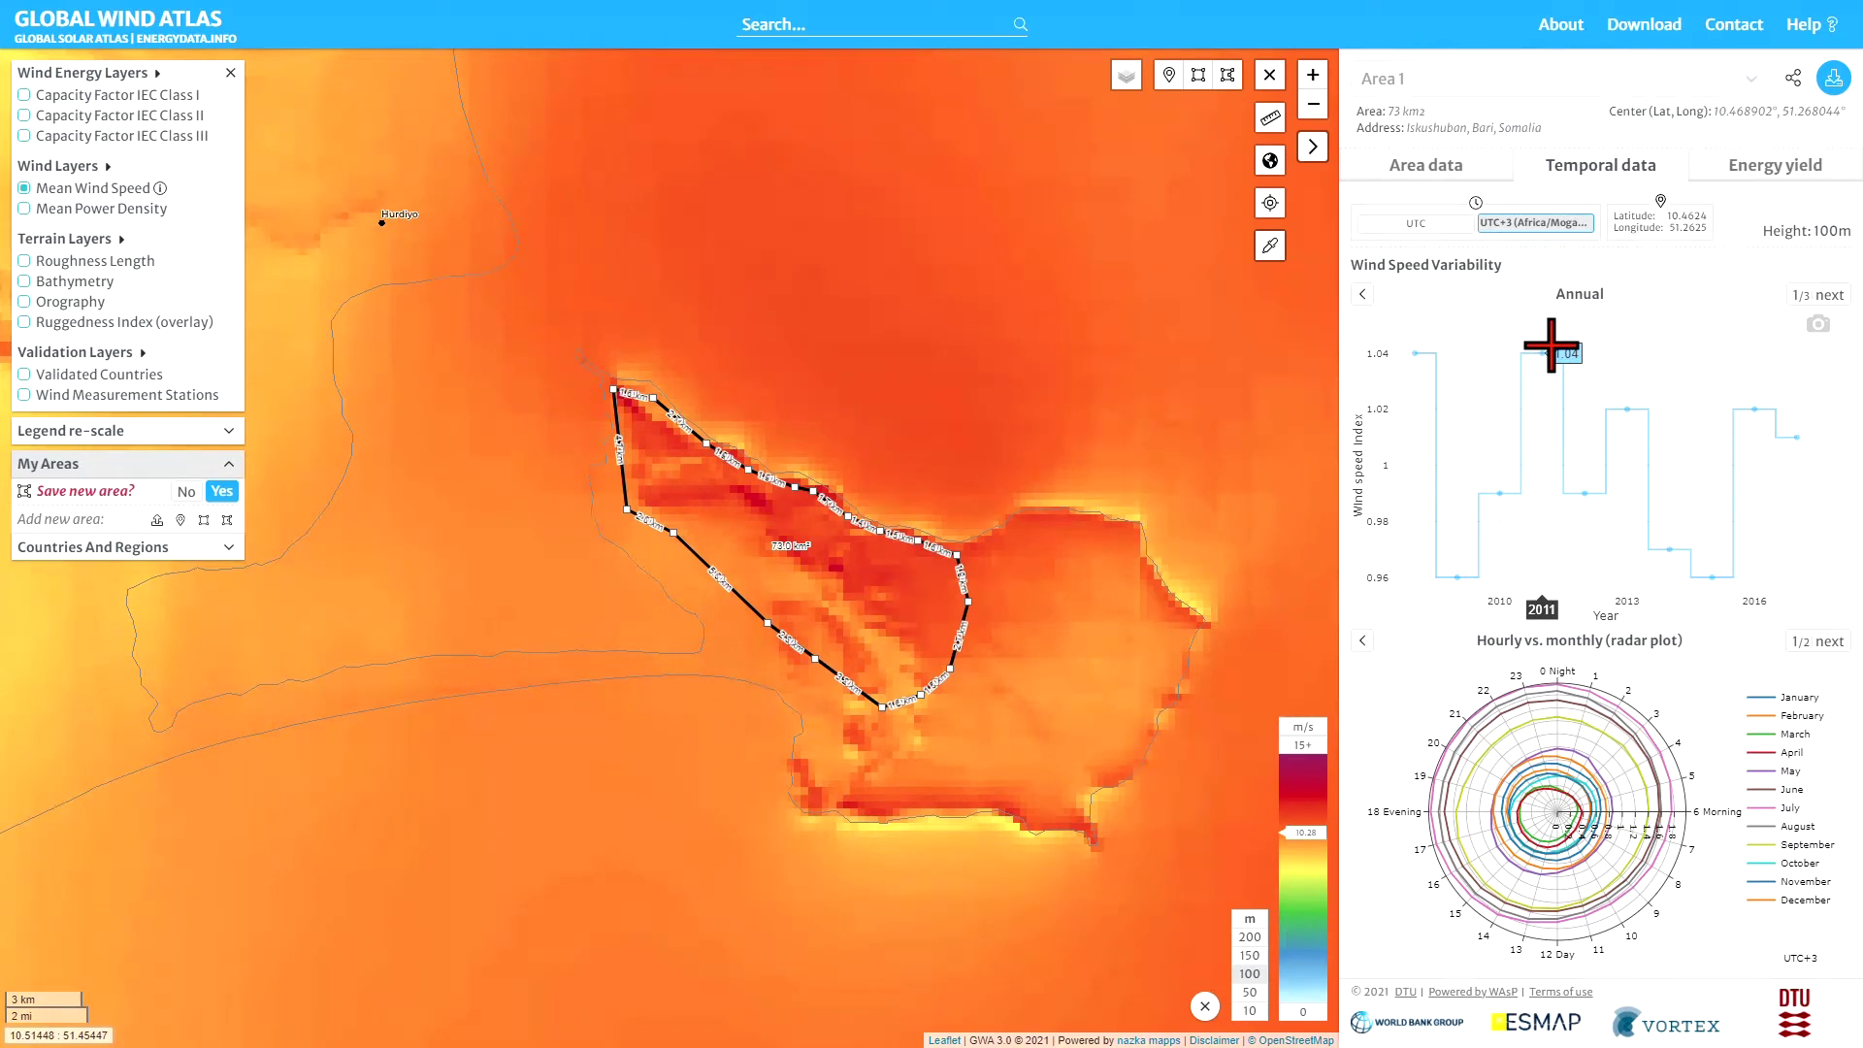
mouse_move(1419, 357)
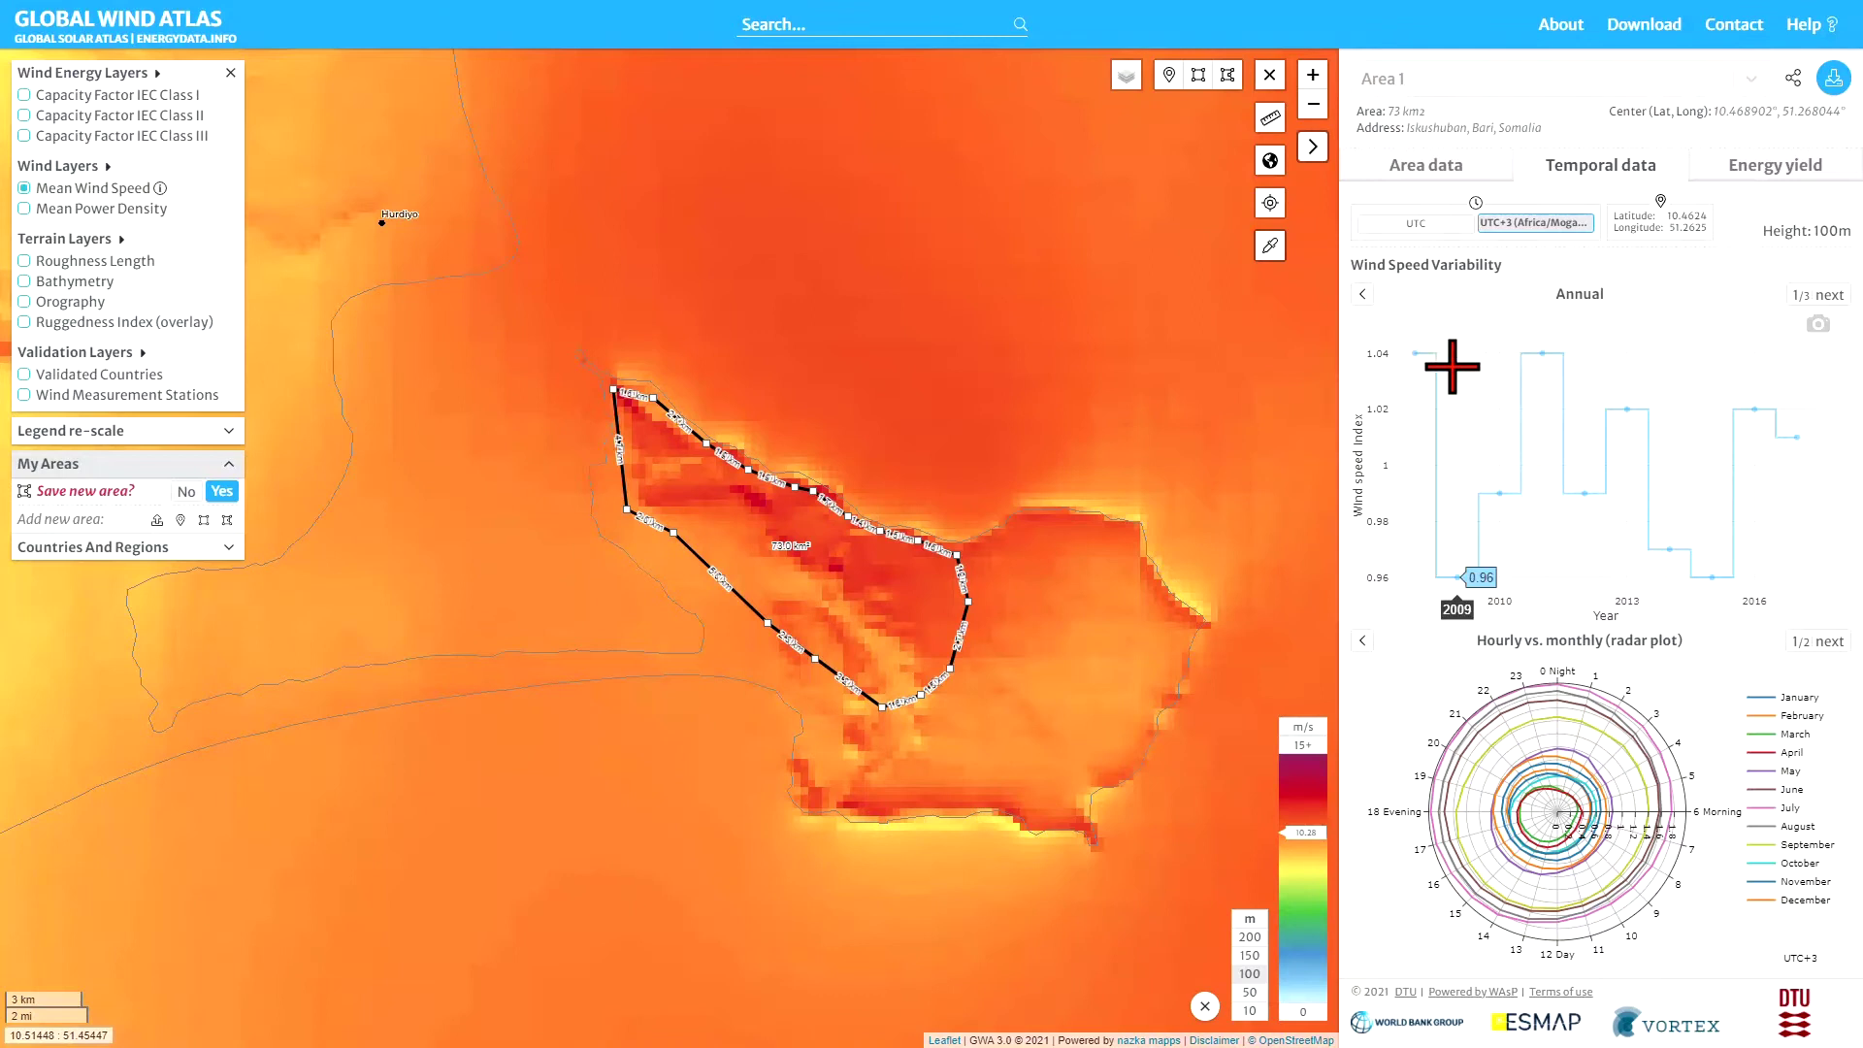
mouse_move(1553, 356)
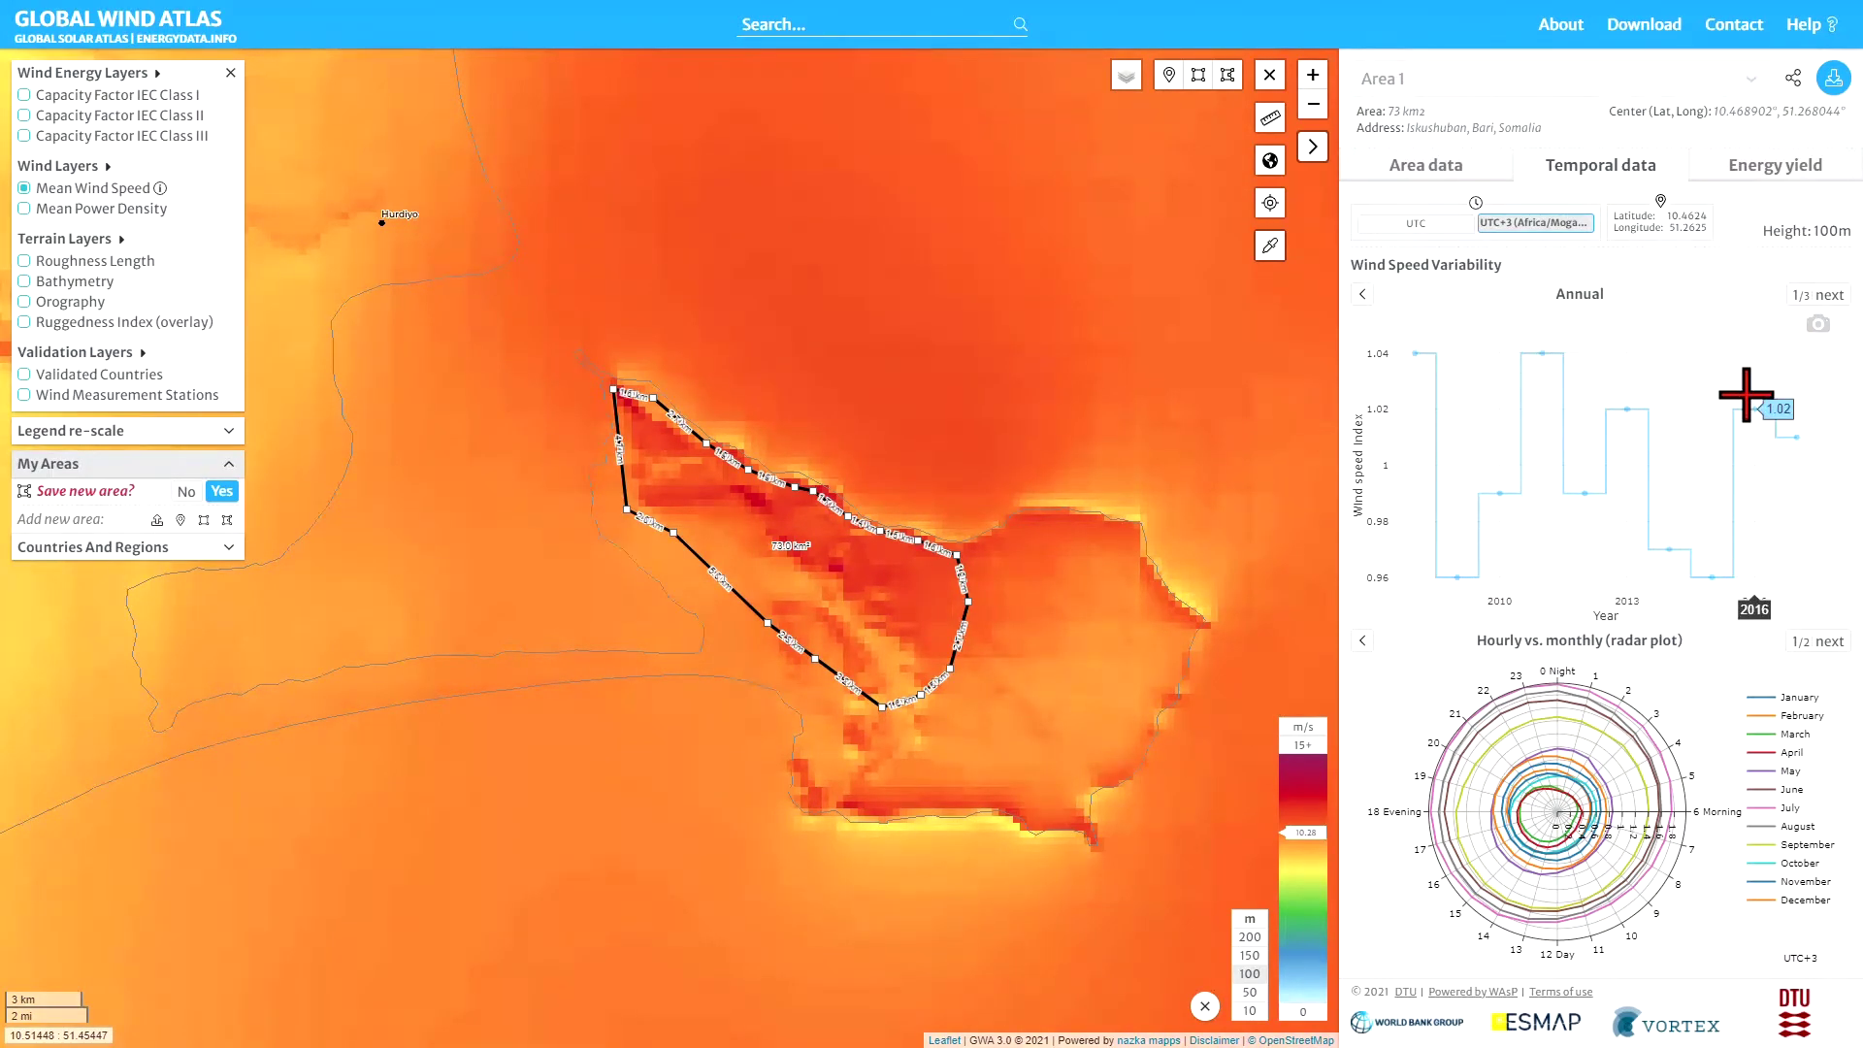
Step: Examine the monthly and hourly wind speed variability charts, and show the hourly data in UTC
click(1830, 297)
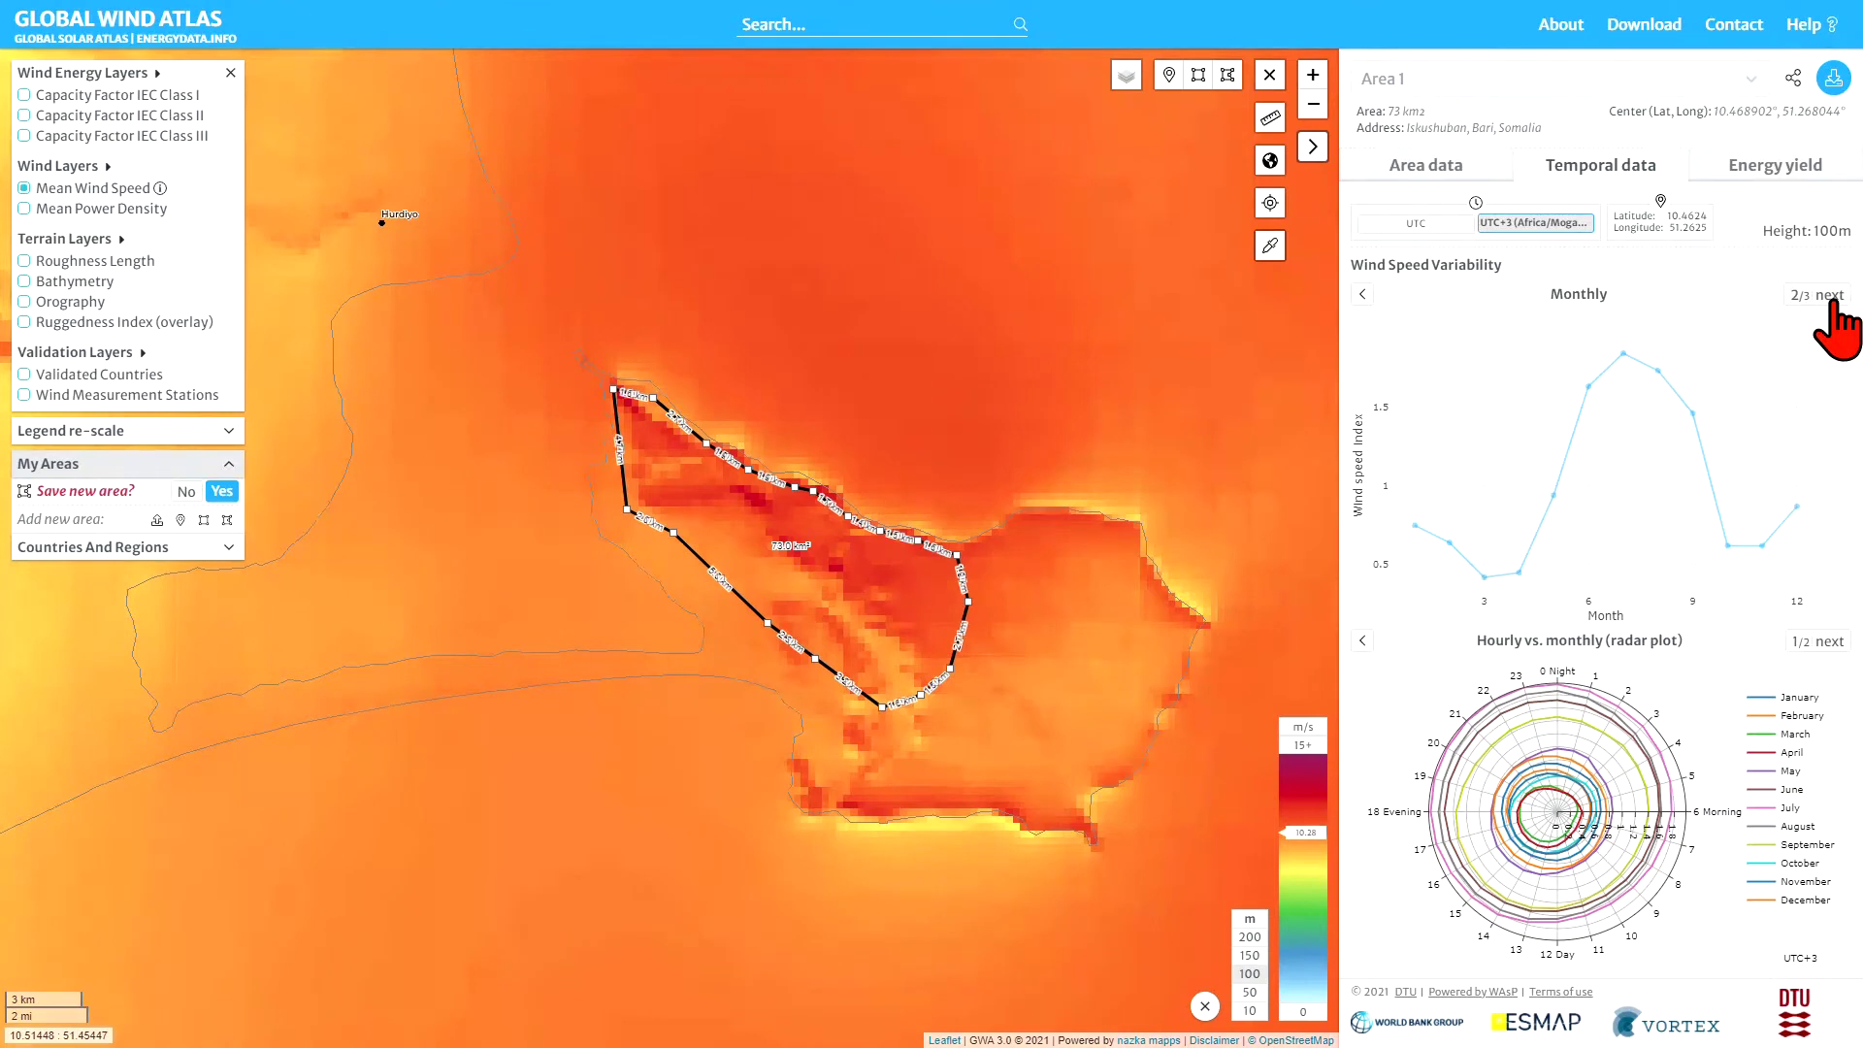
mouse_move(1616, 439)
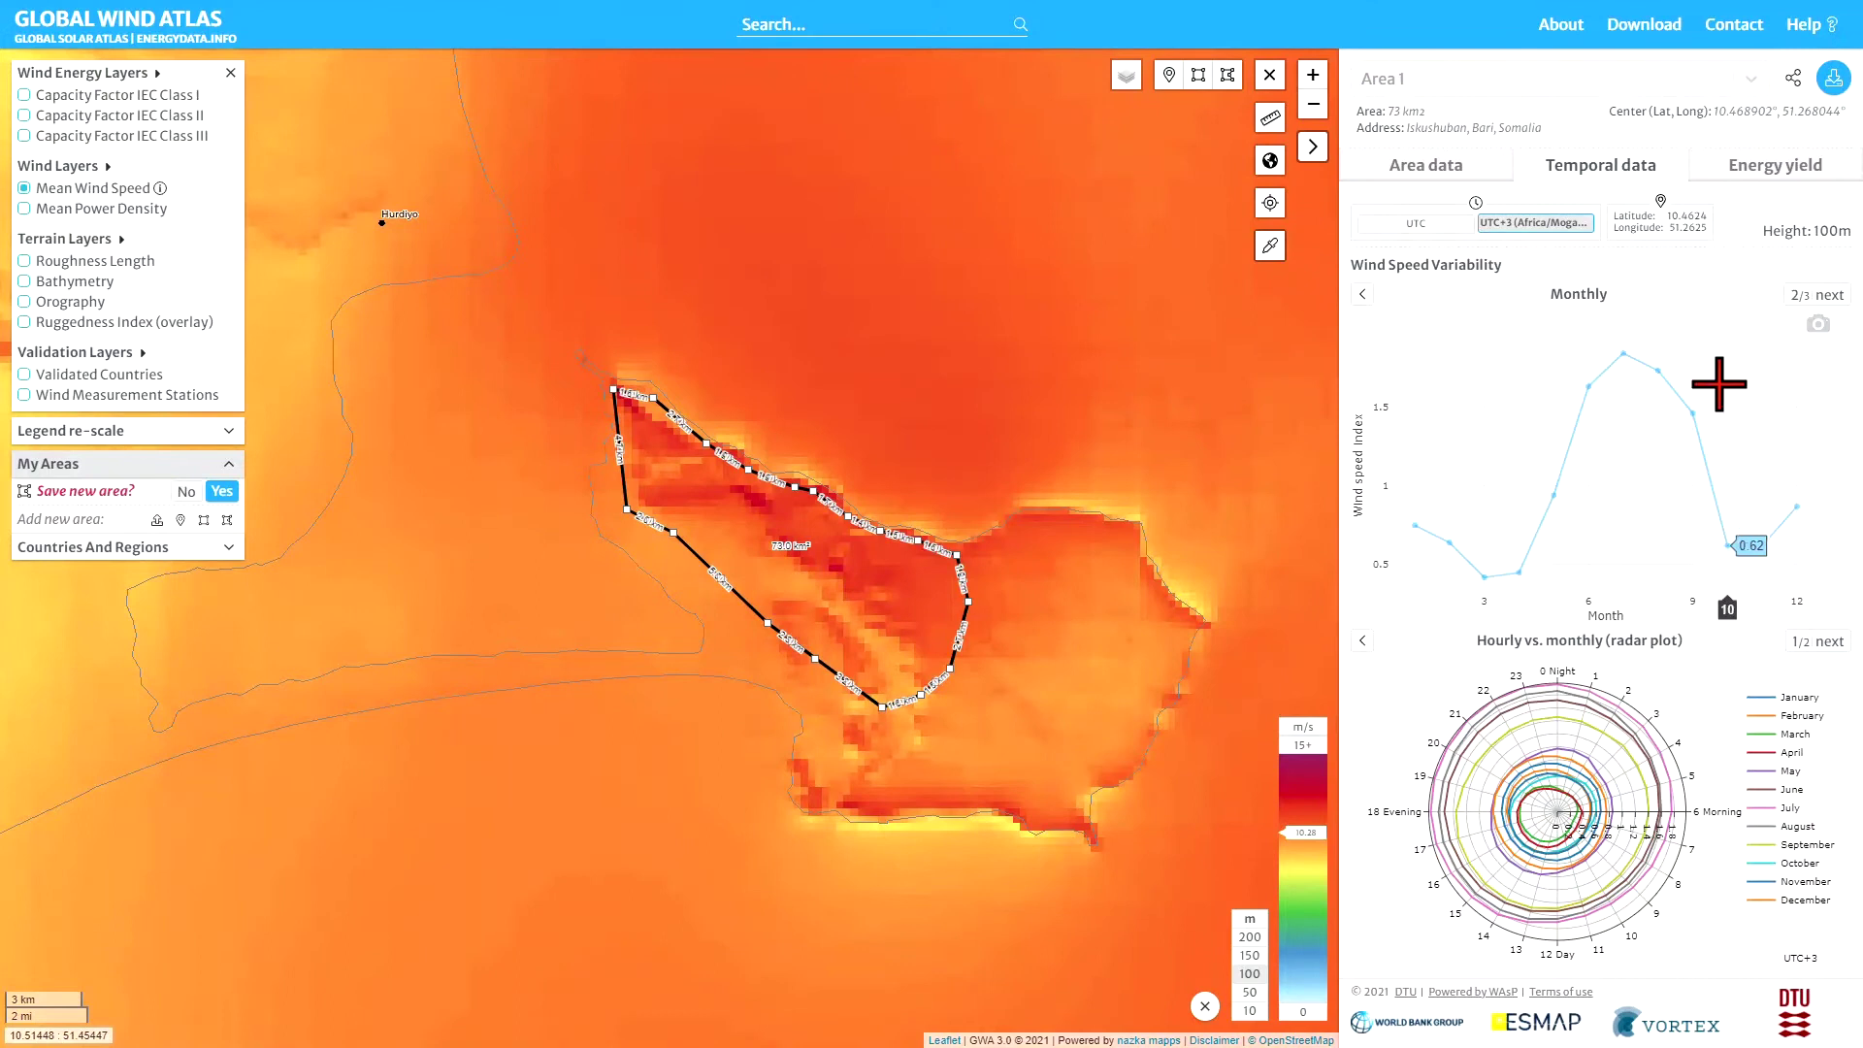
click(1827, 296)
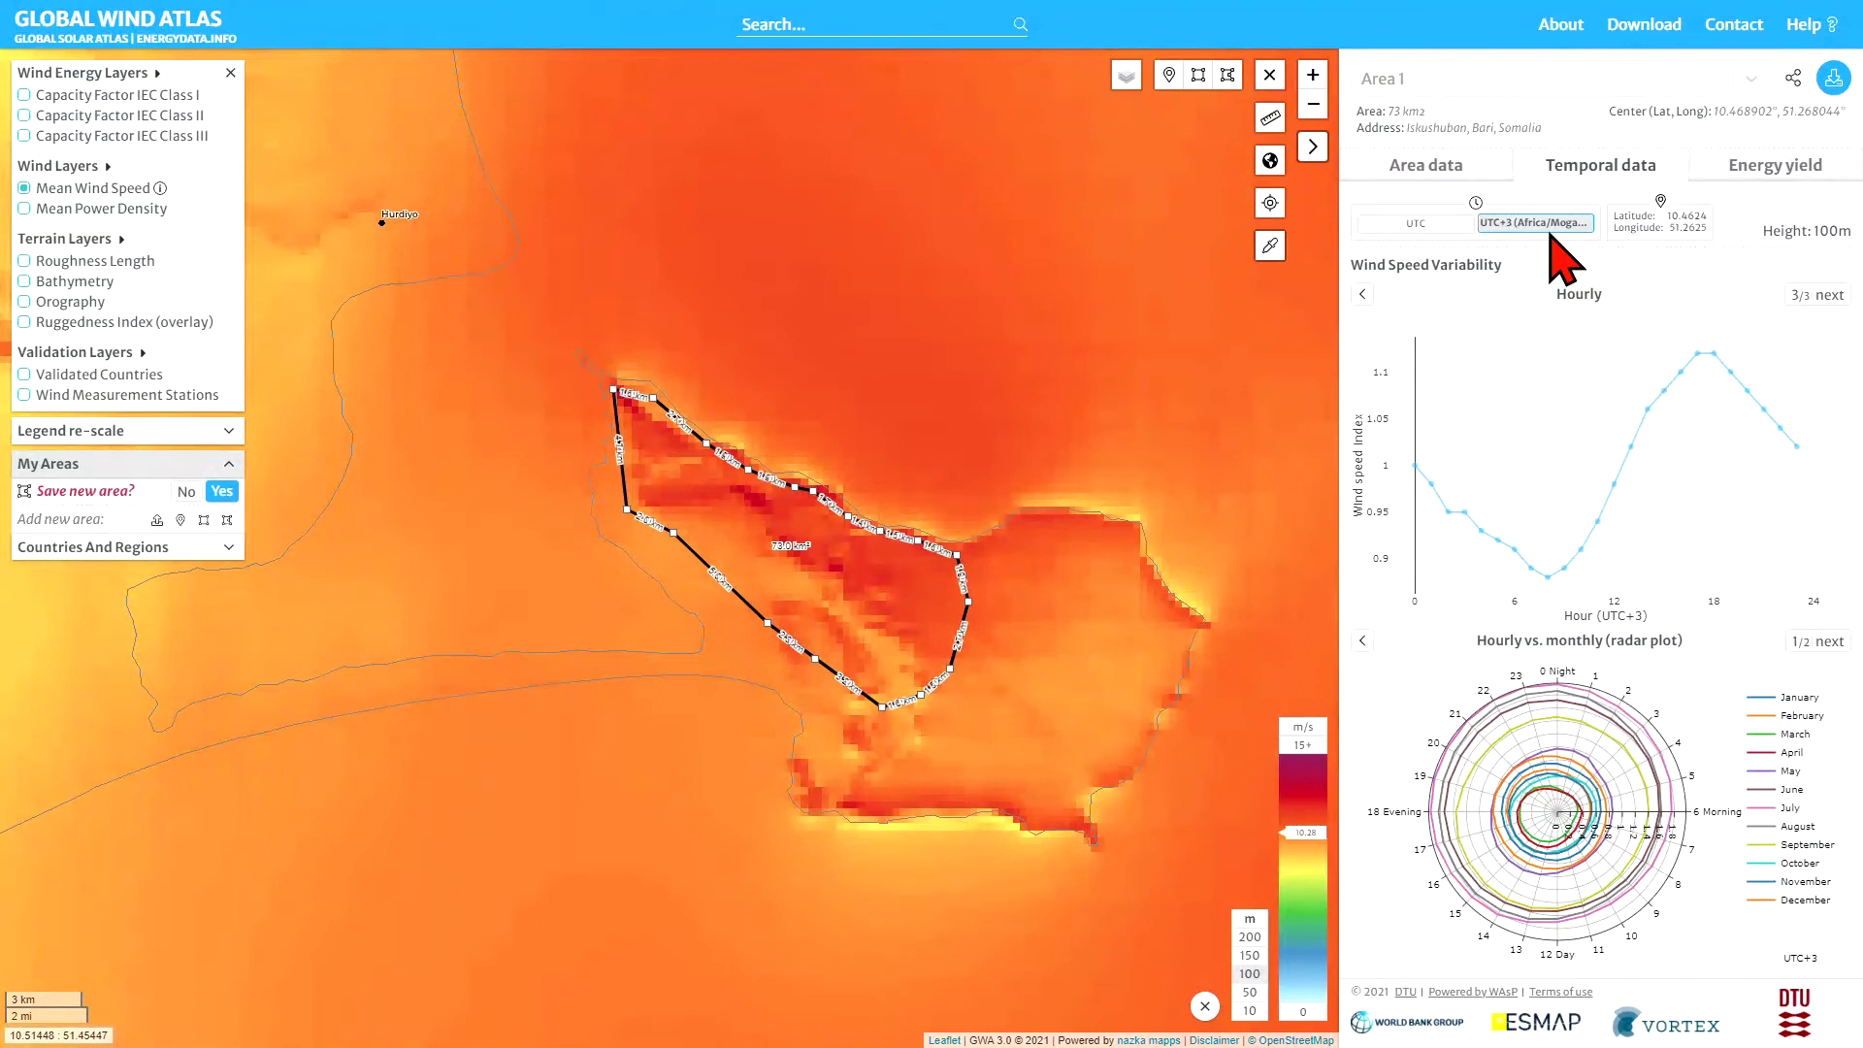
click(1443, 227)
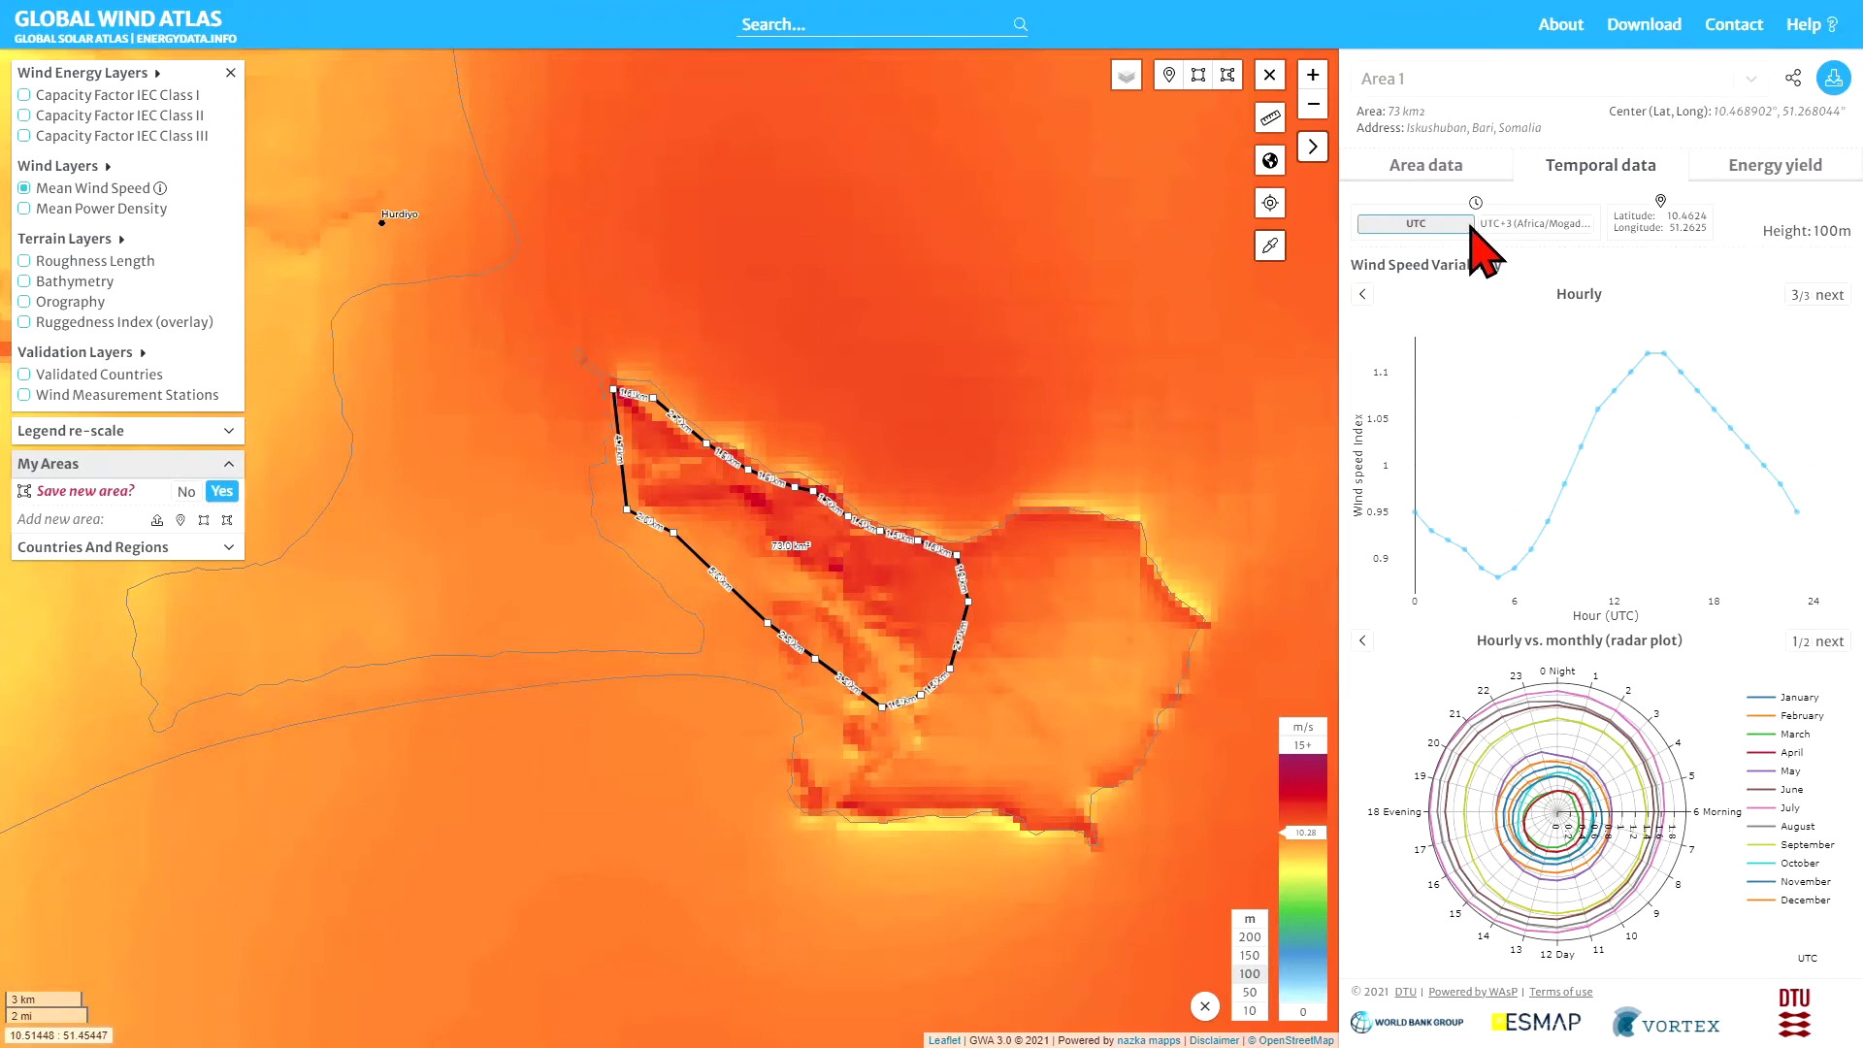
Step: Switch the temporal data to UTC+3 (Africa/Mogadishu), and examine the hourly wind speed chart and the hourly vs. monthly cross table
click(1494, 224)
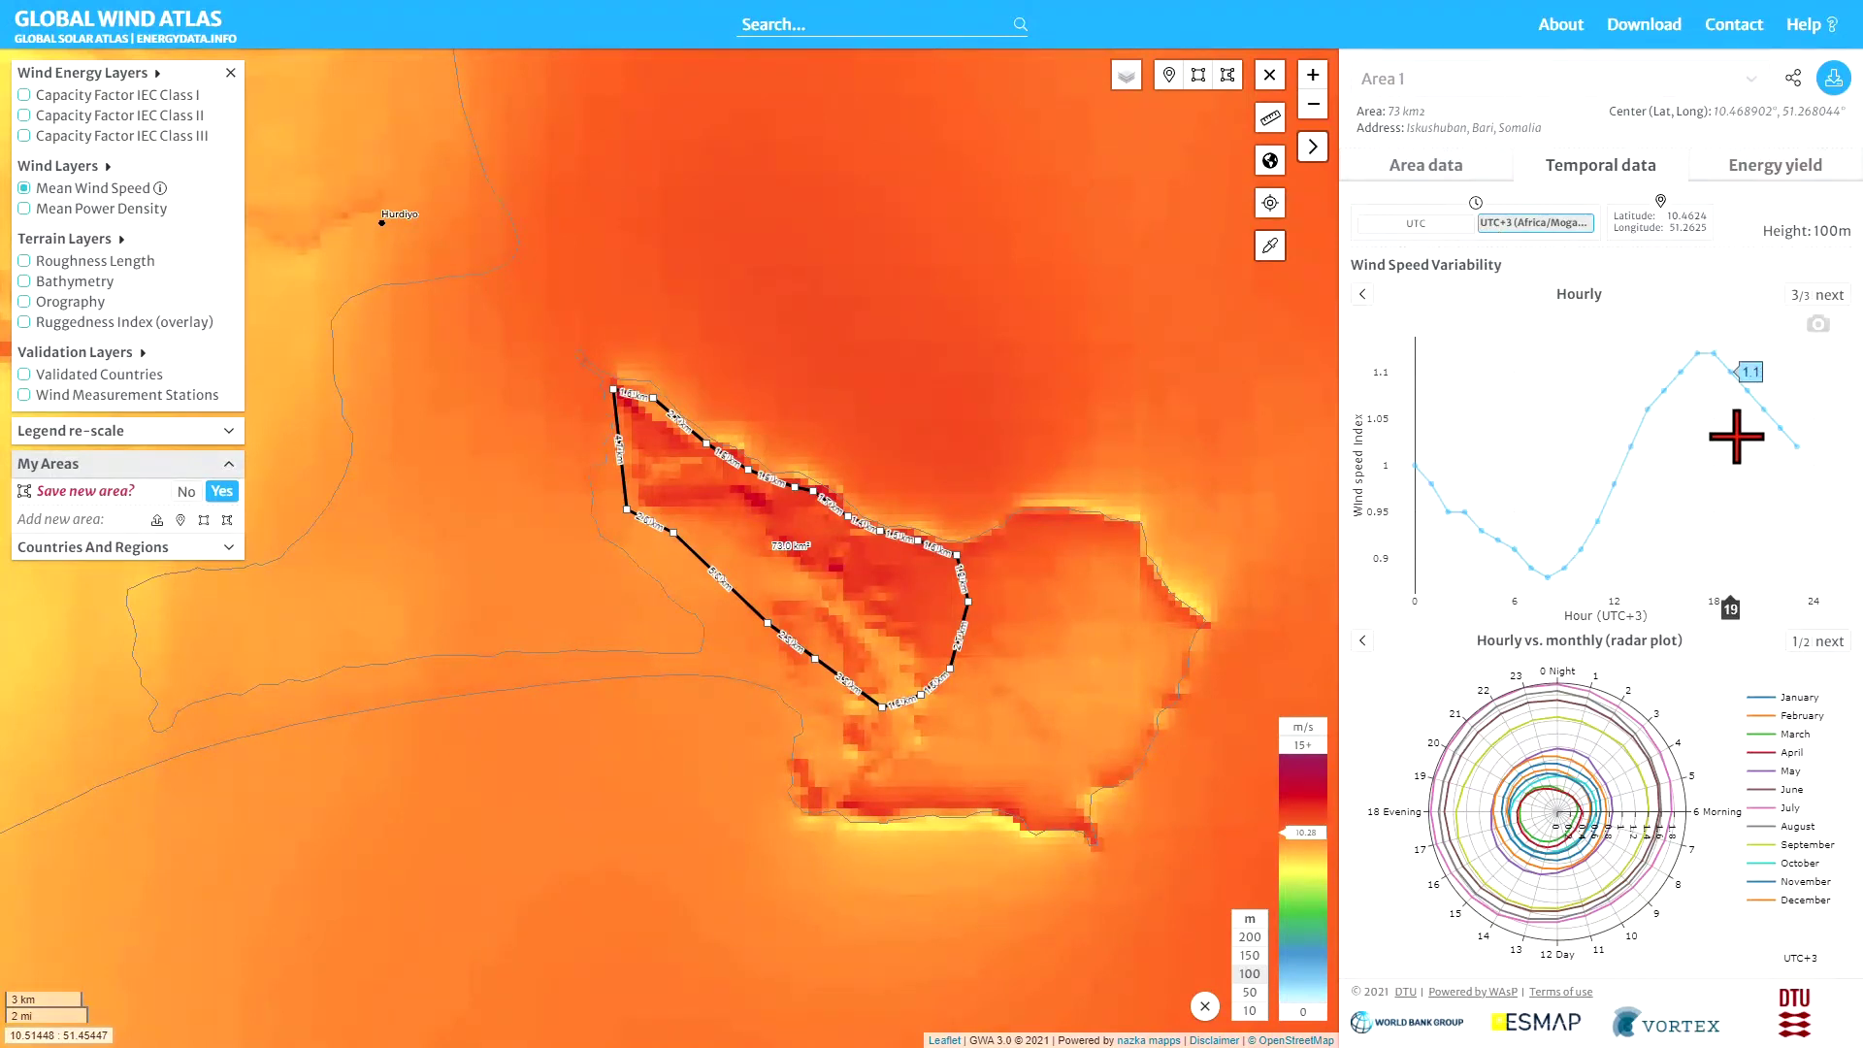
mouse_move(1693, 389)
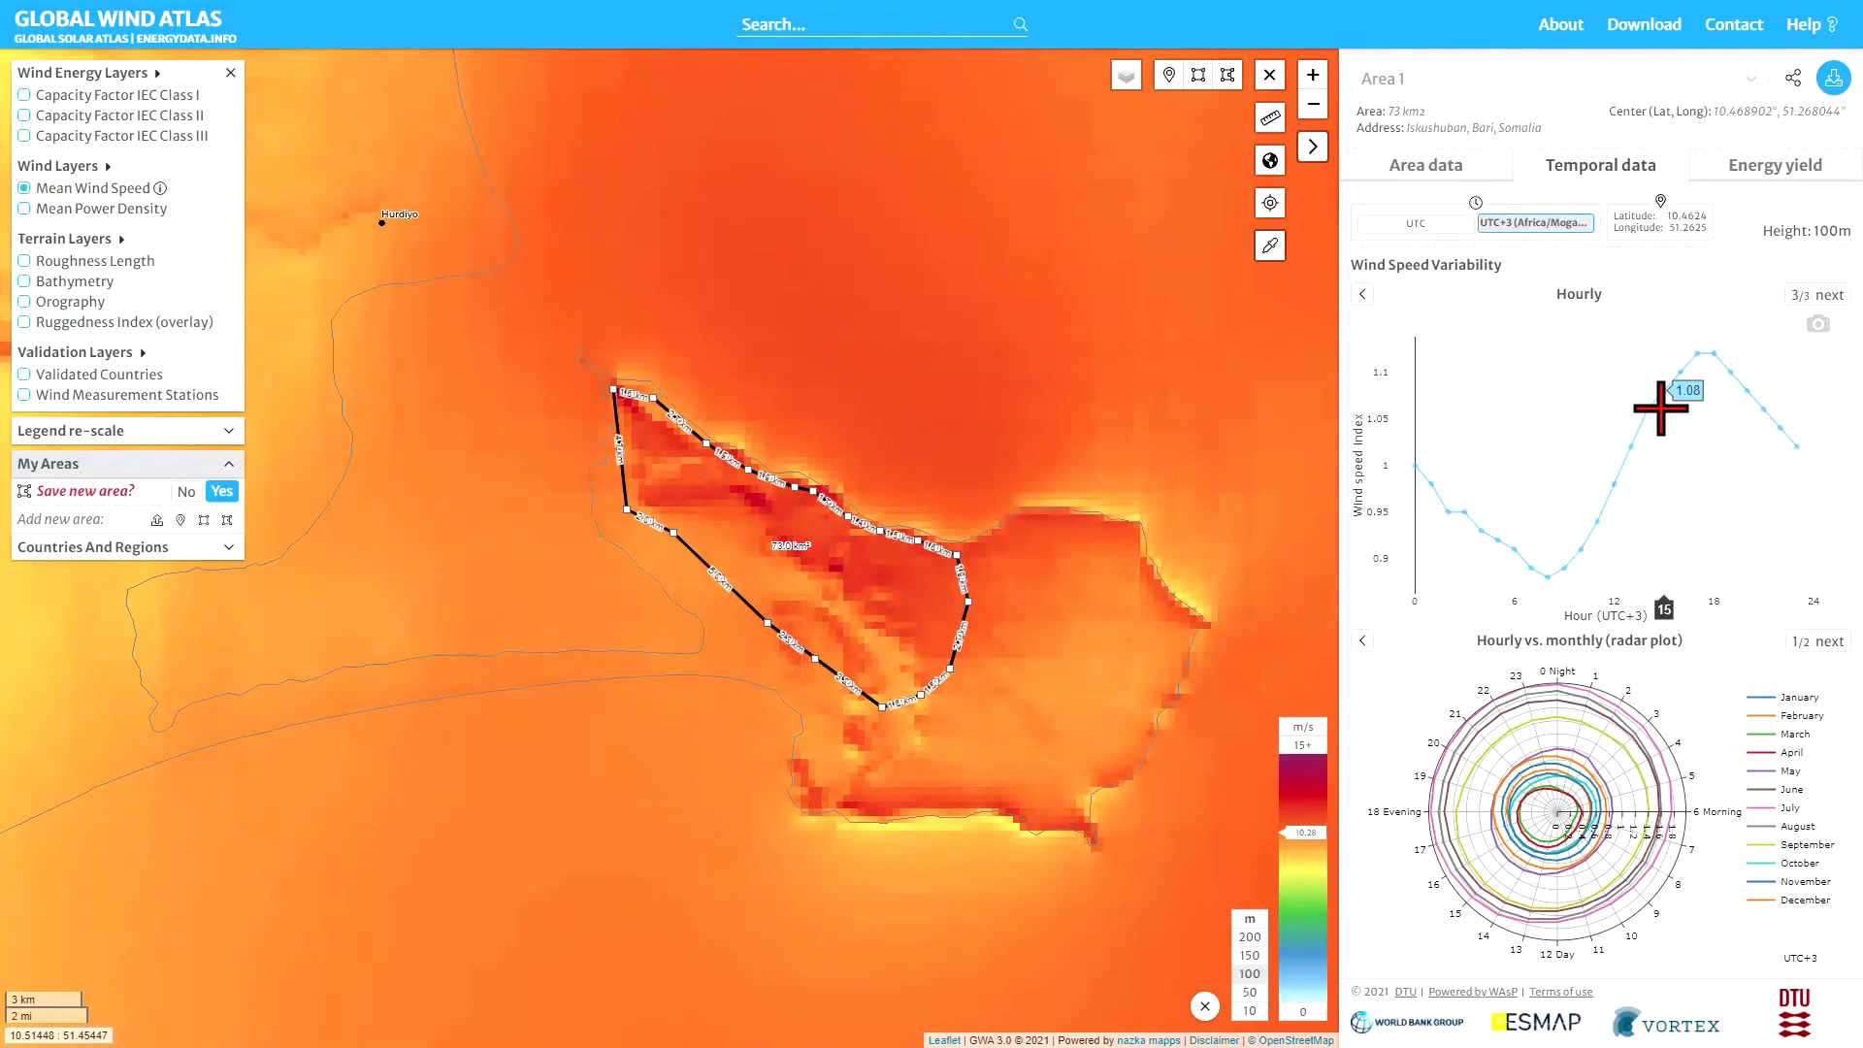
click(1831, 645)
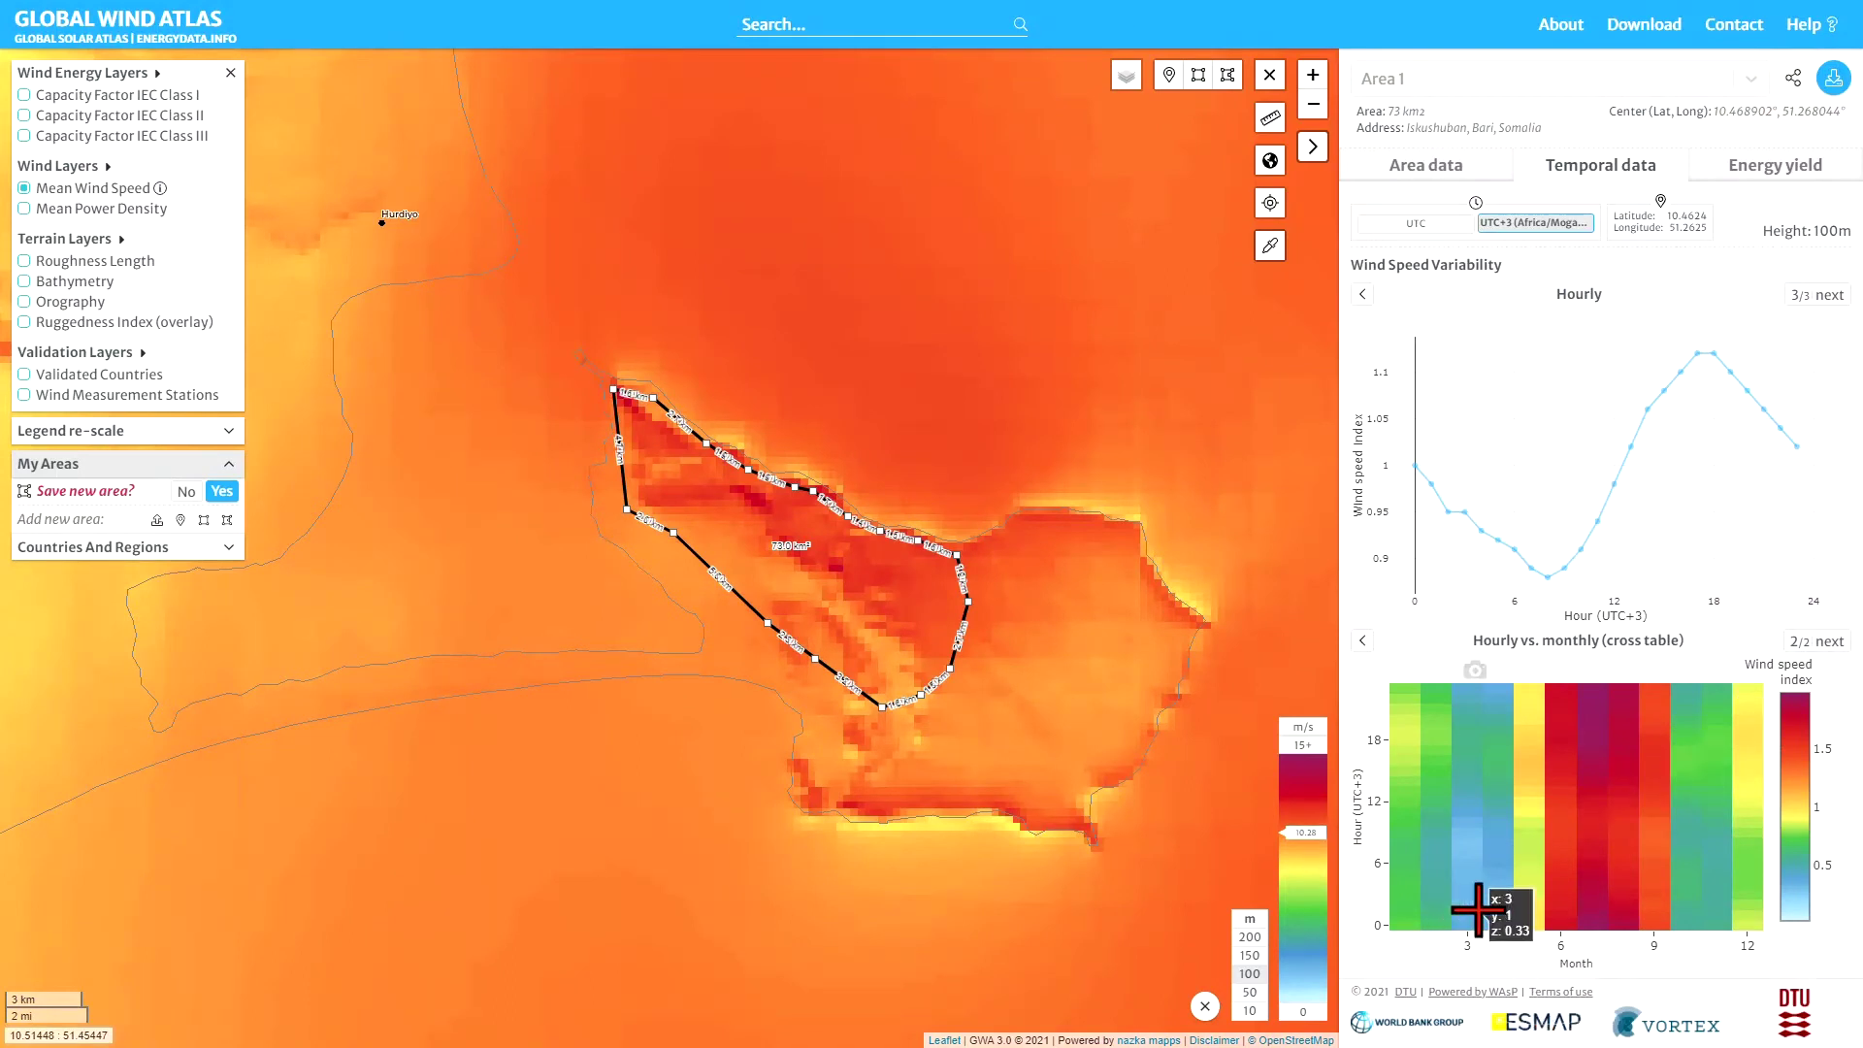
mouse_move(1541, 864)
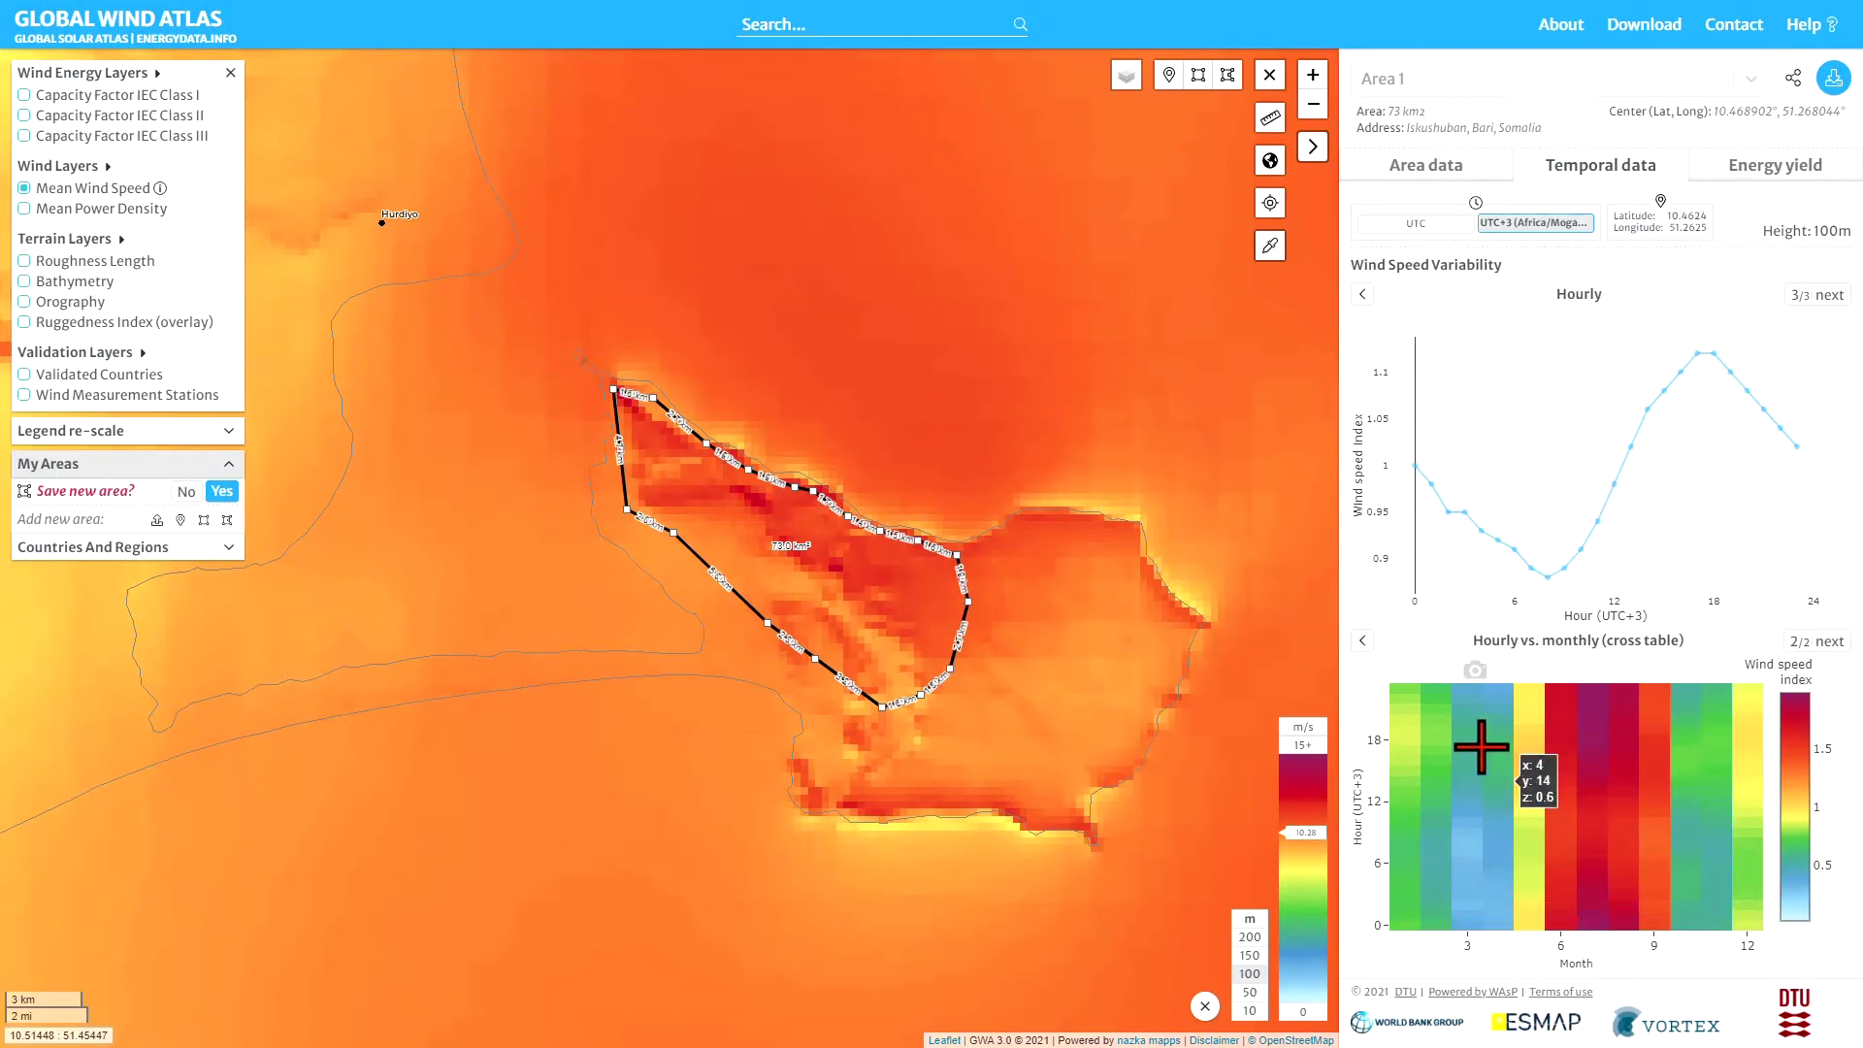
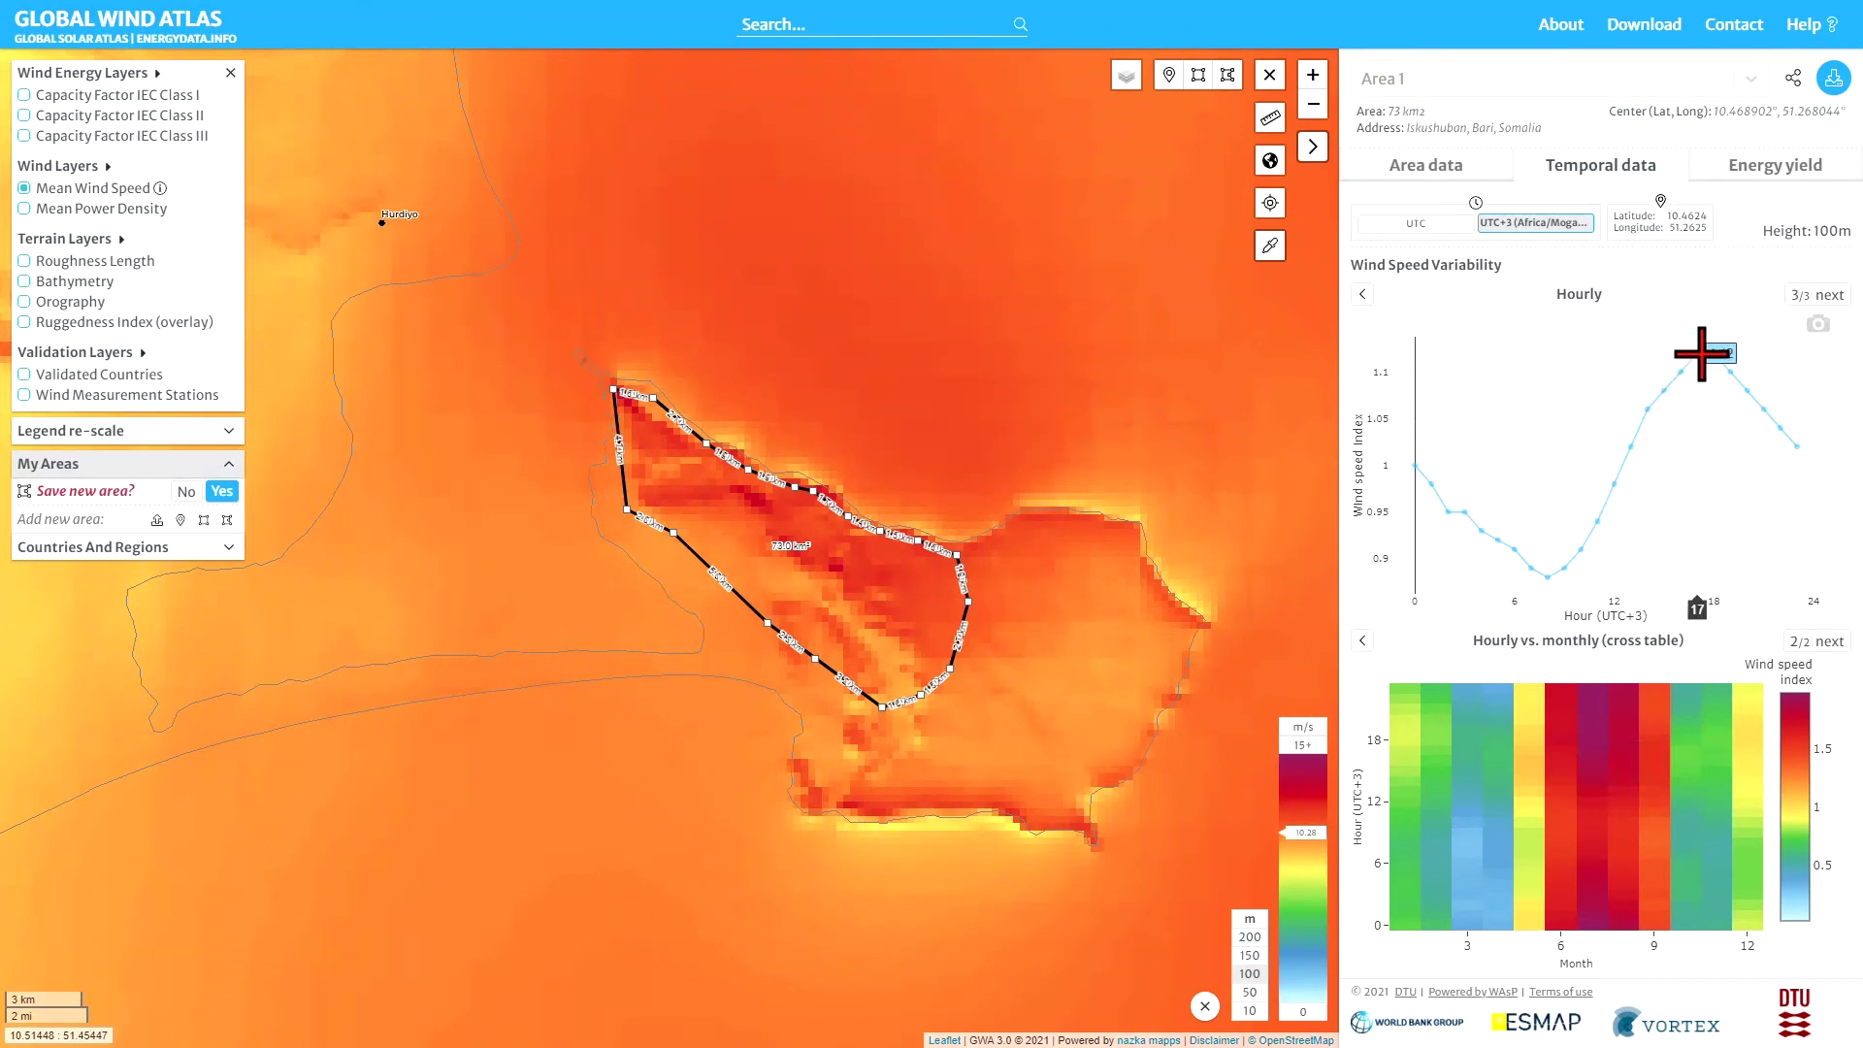
Step: Review the area's plot data, GIS and GWC download options, checking the GIS files for both Capacity Factor IEC Class II and Mean Wind Speed
click(1834, 86)
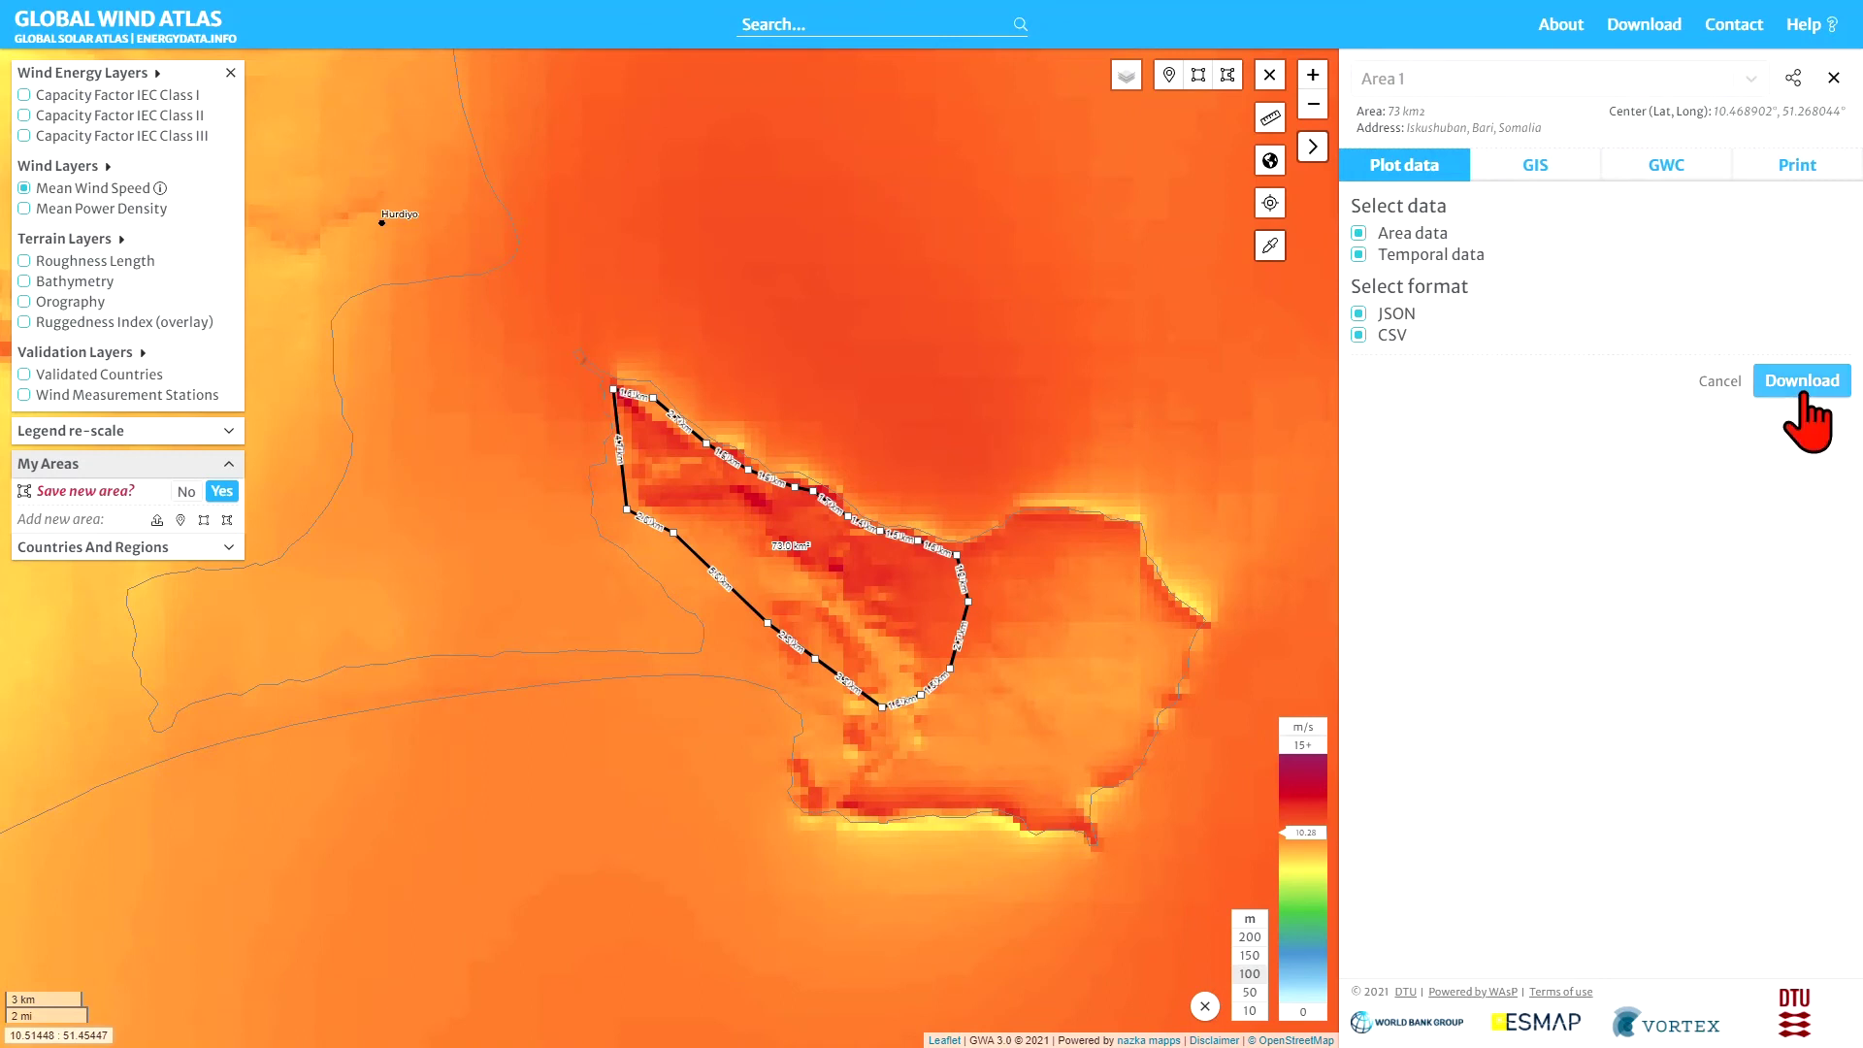
click(1540, 167)
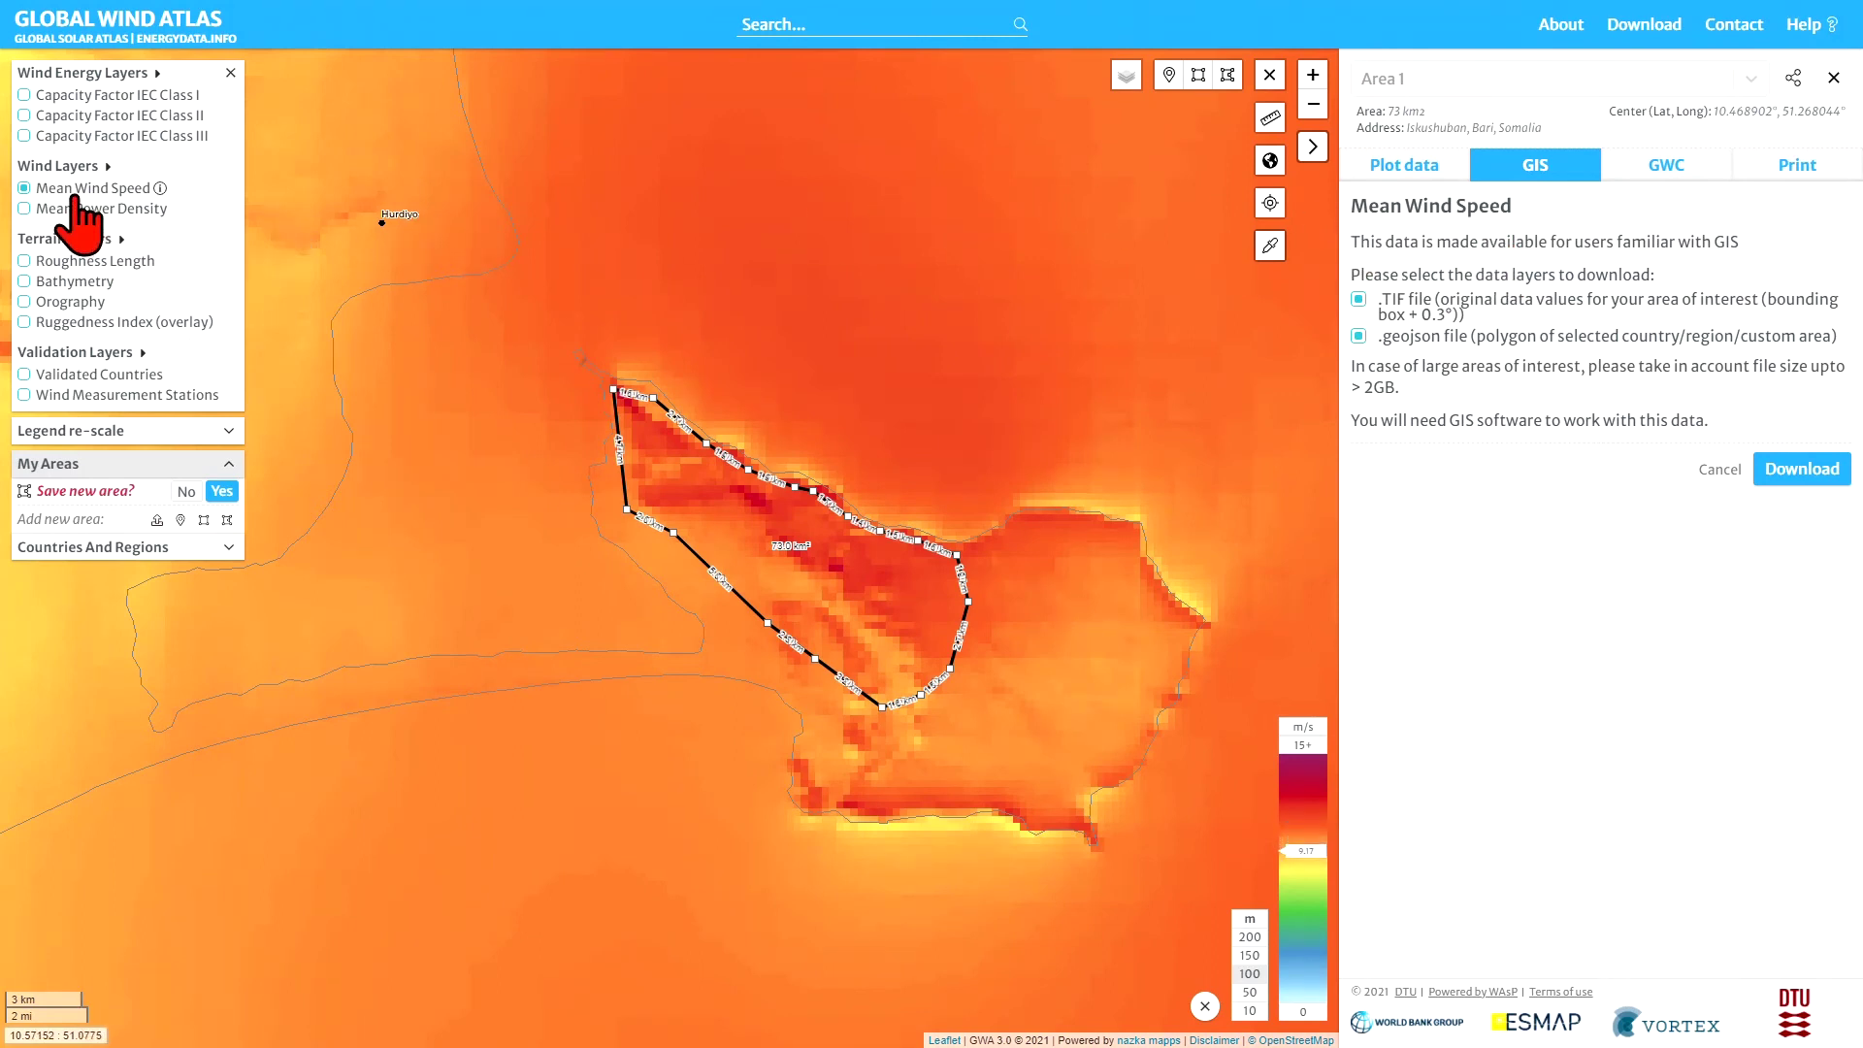
click(25, 115)
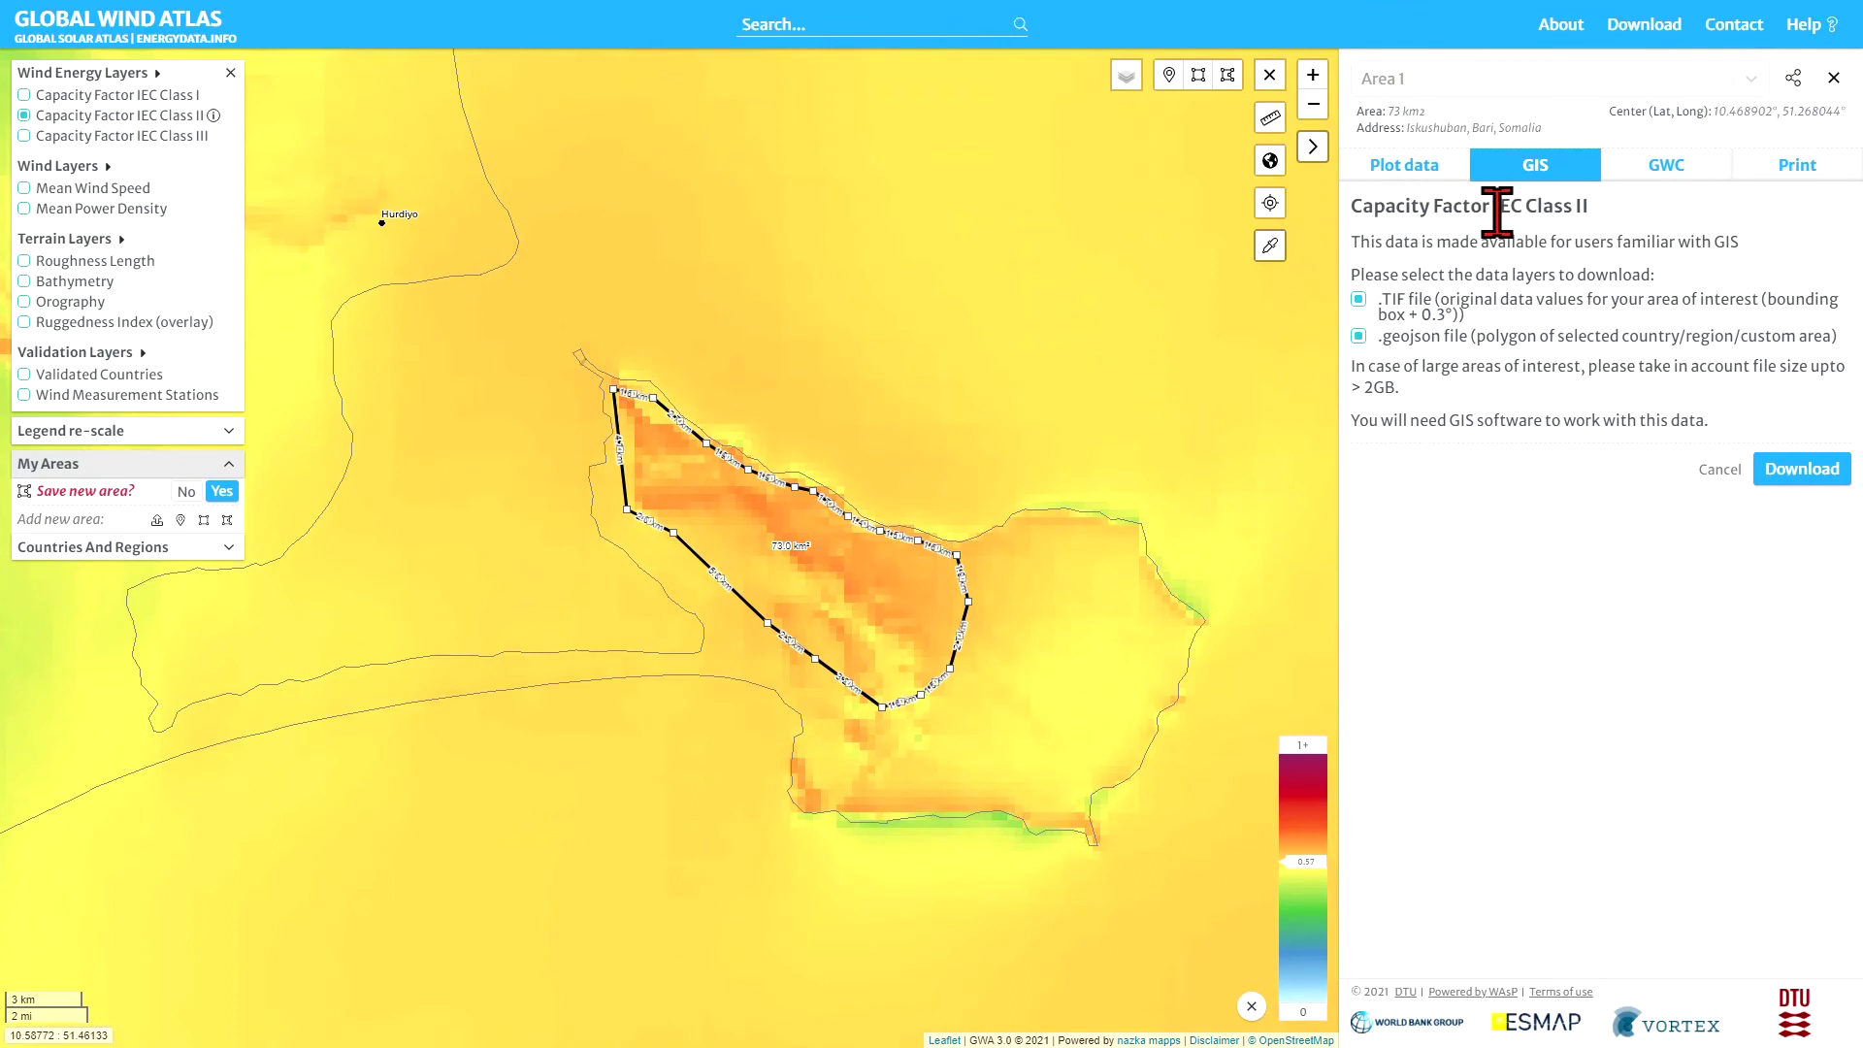
click(25, 188)
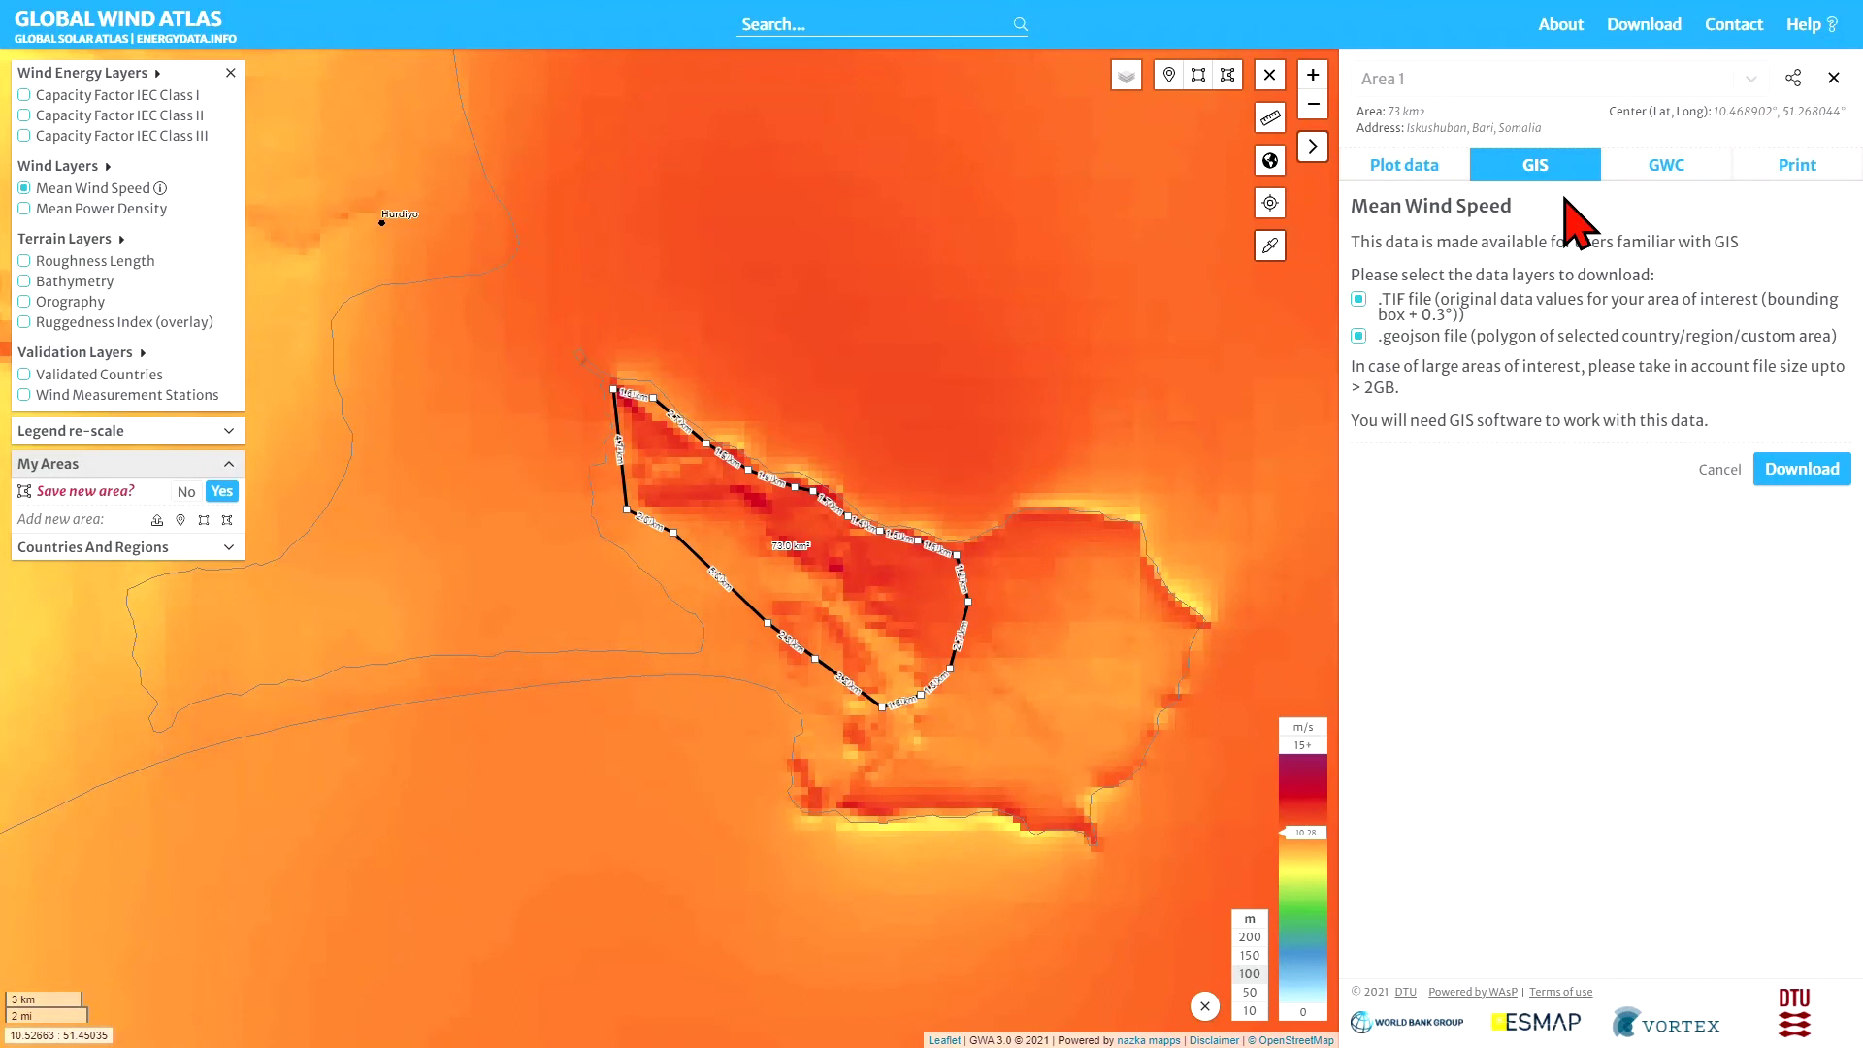
click(1670, 173)
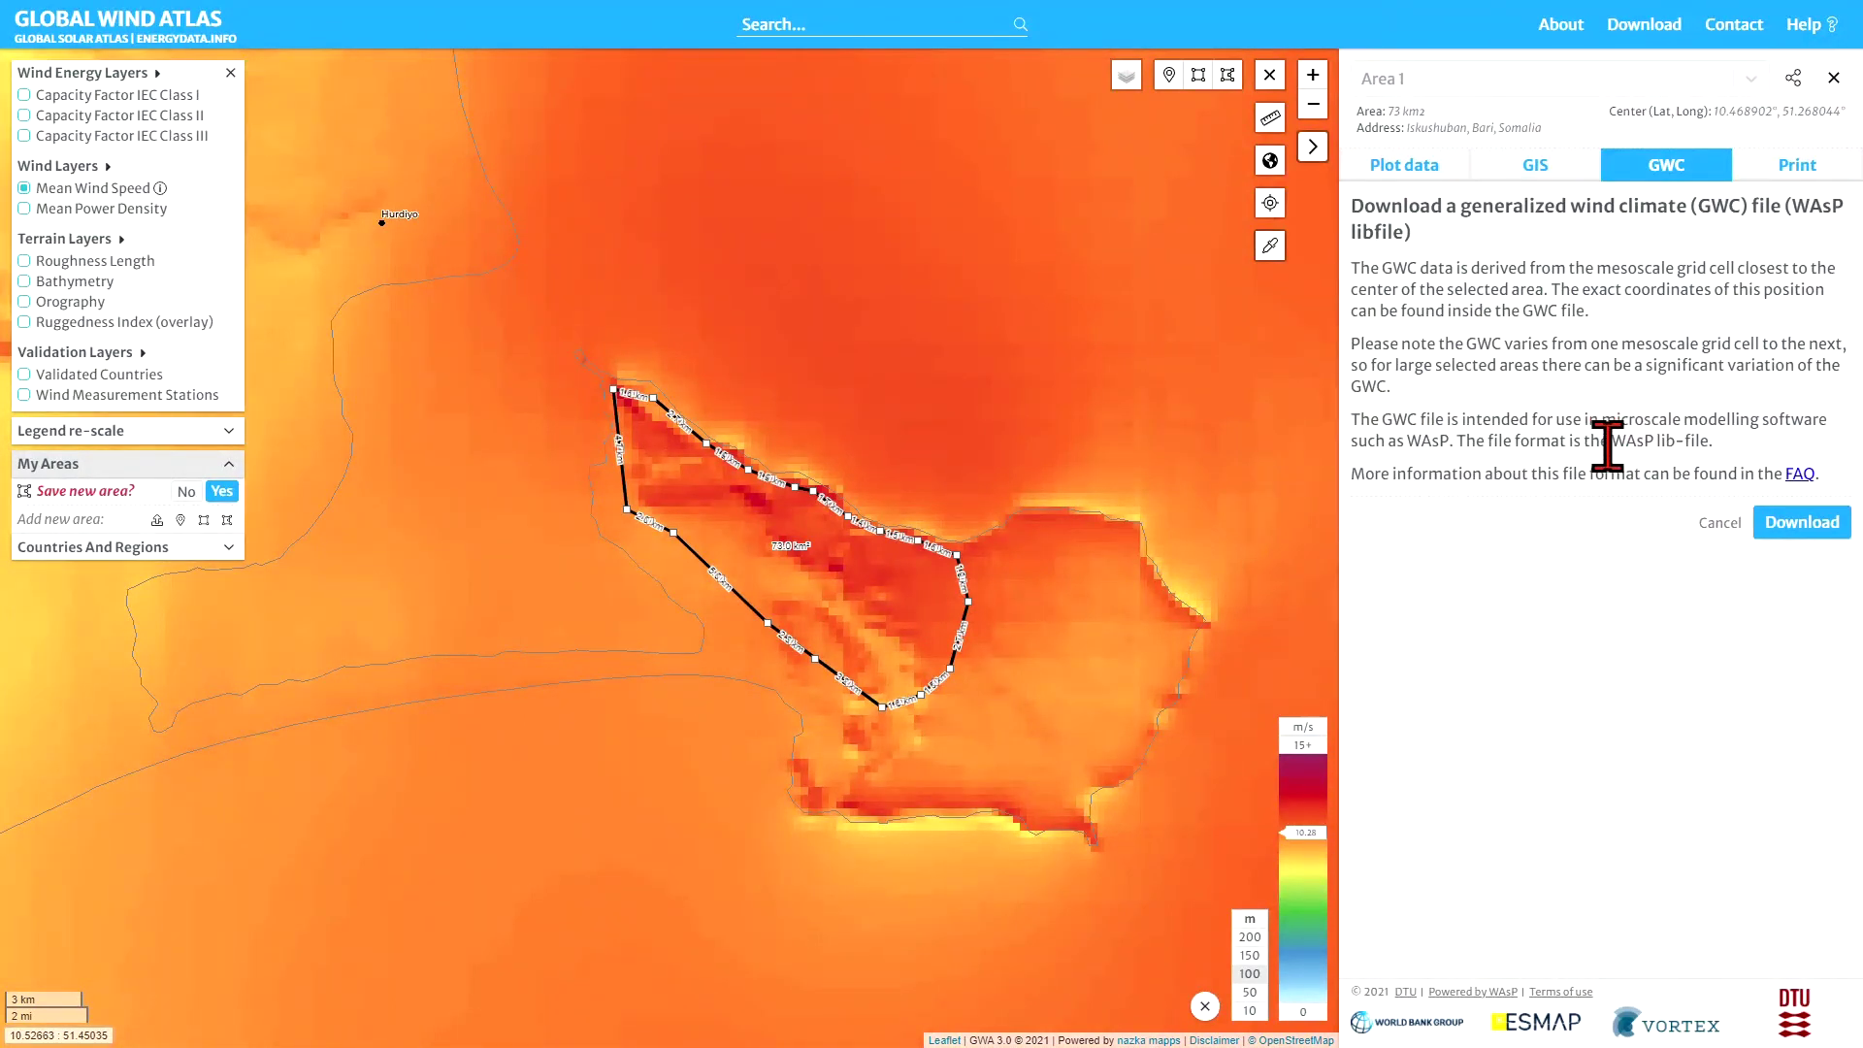
Step: Preview the print map with a 10 km buffer area, remove the buffer, and leave the download options
click(1797, 167)
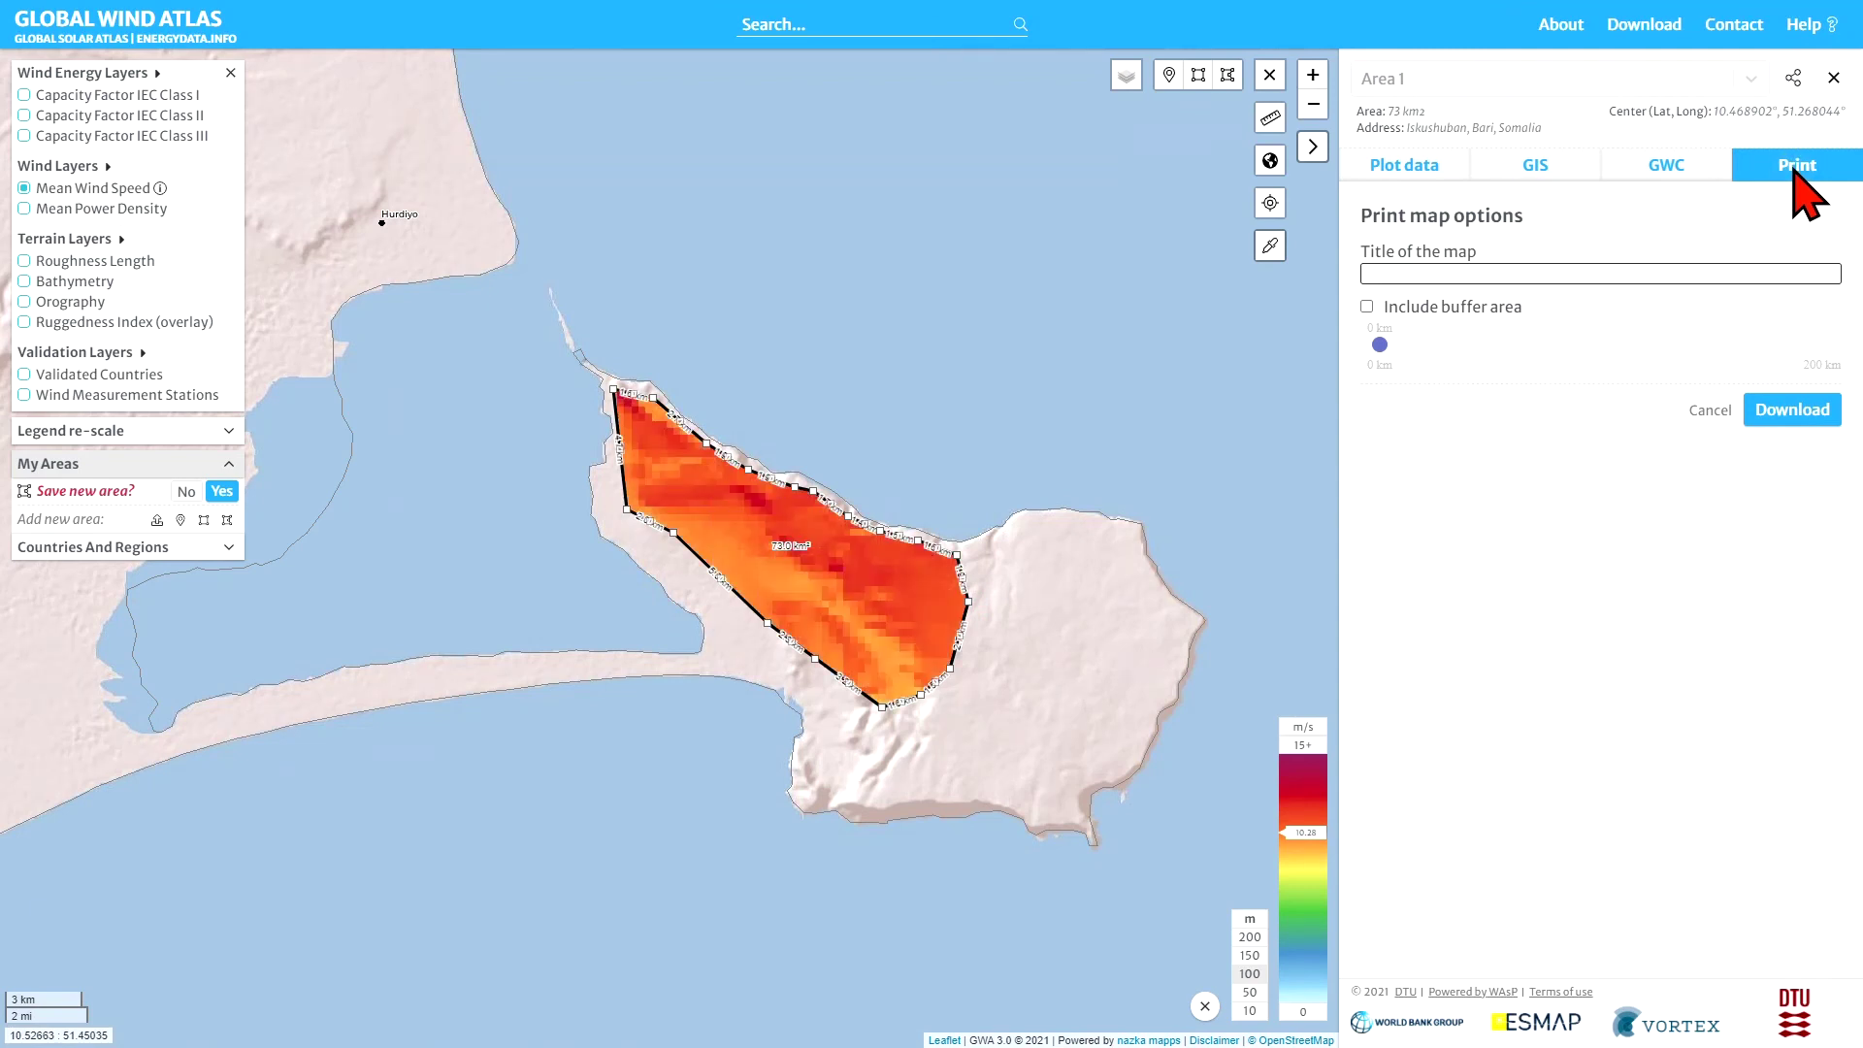
click(1368, 307)
drag(1379, 346, 1401, 344)
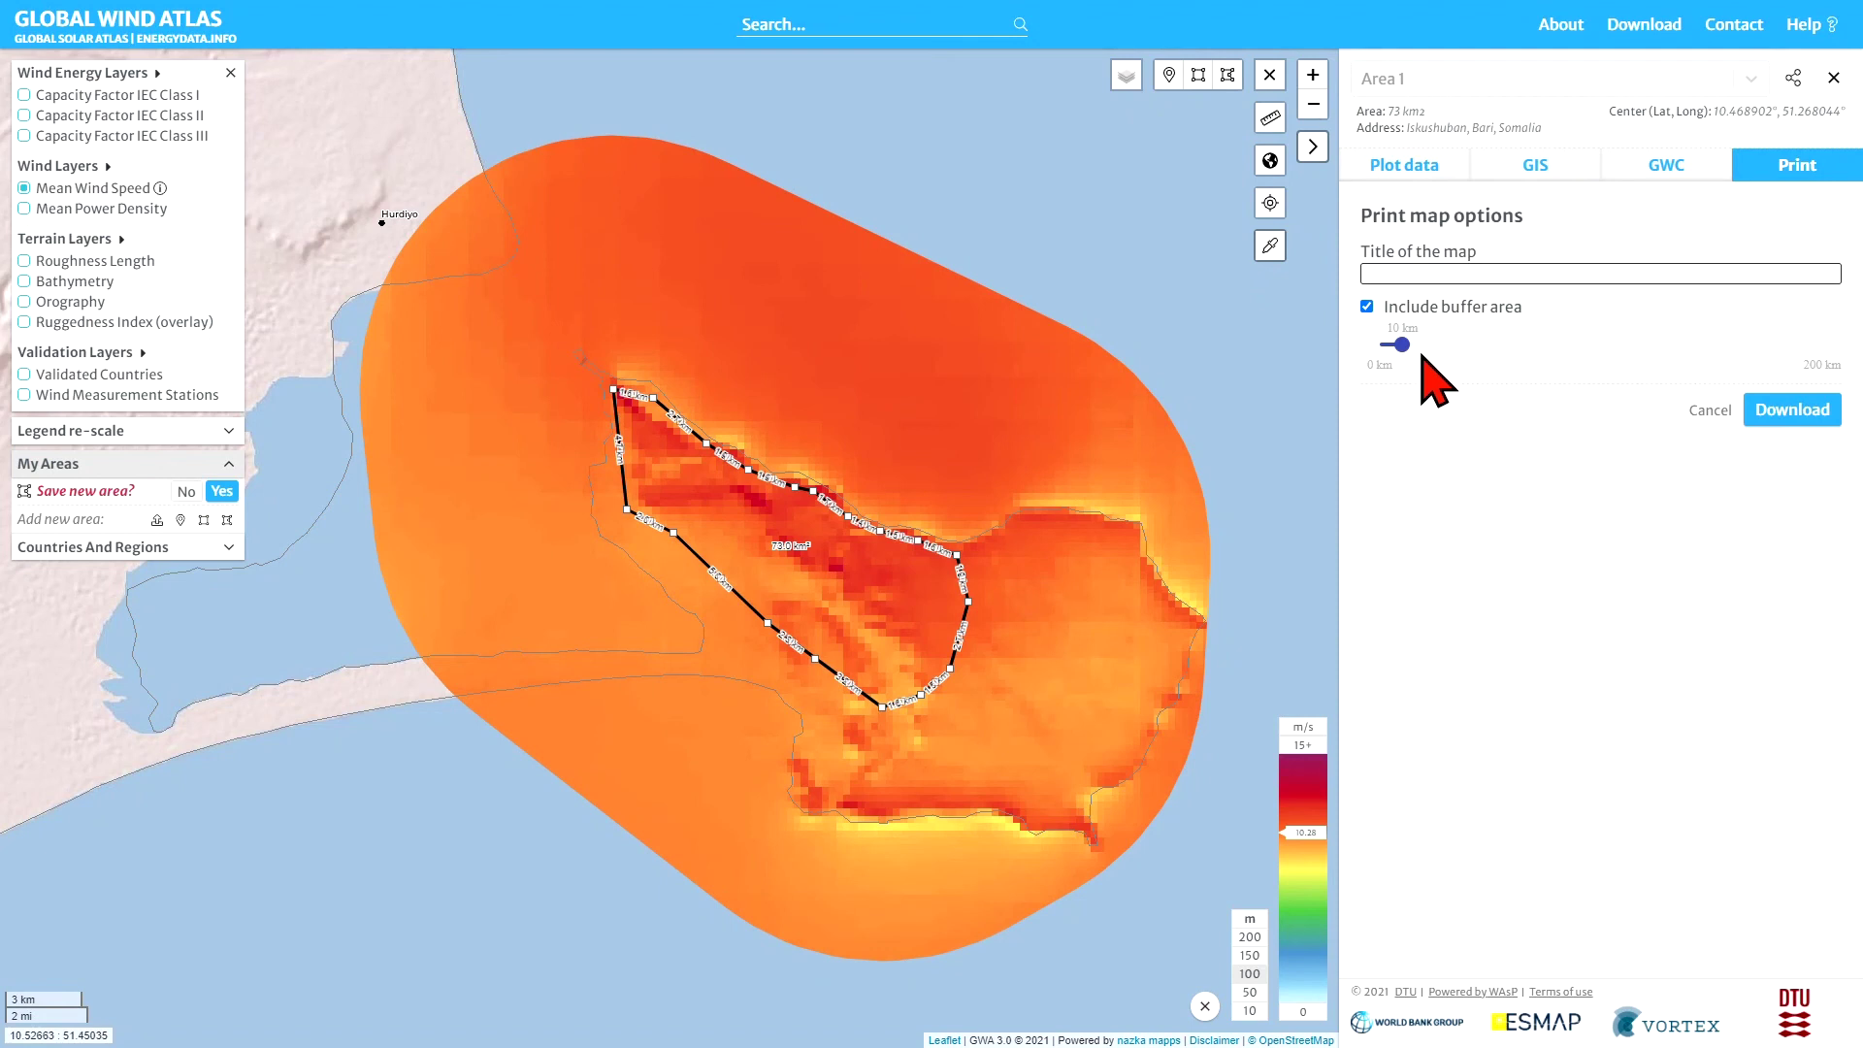
drag(1402, 347, 1368, 330)
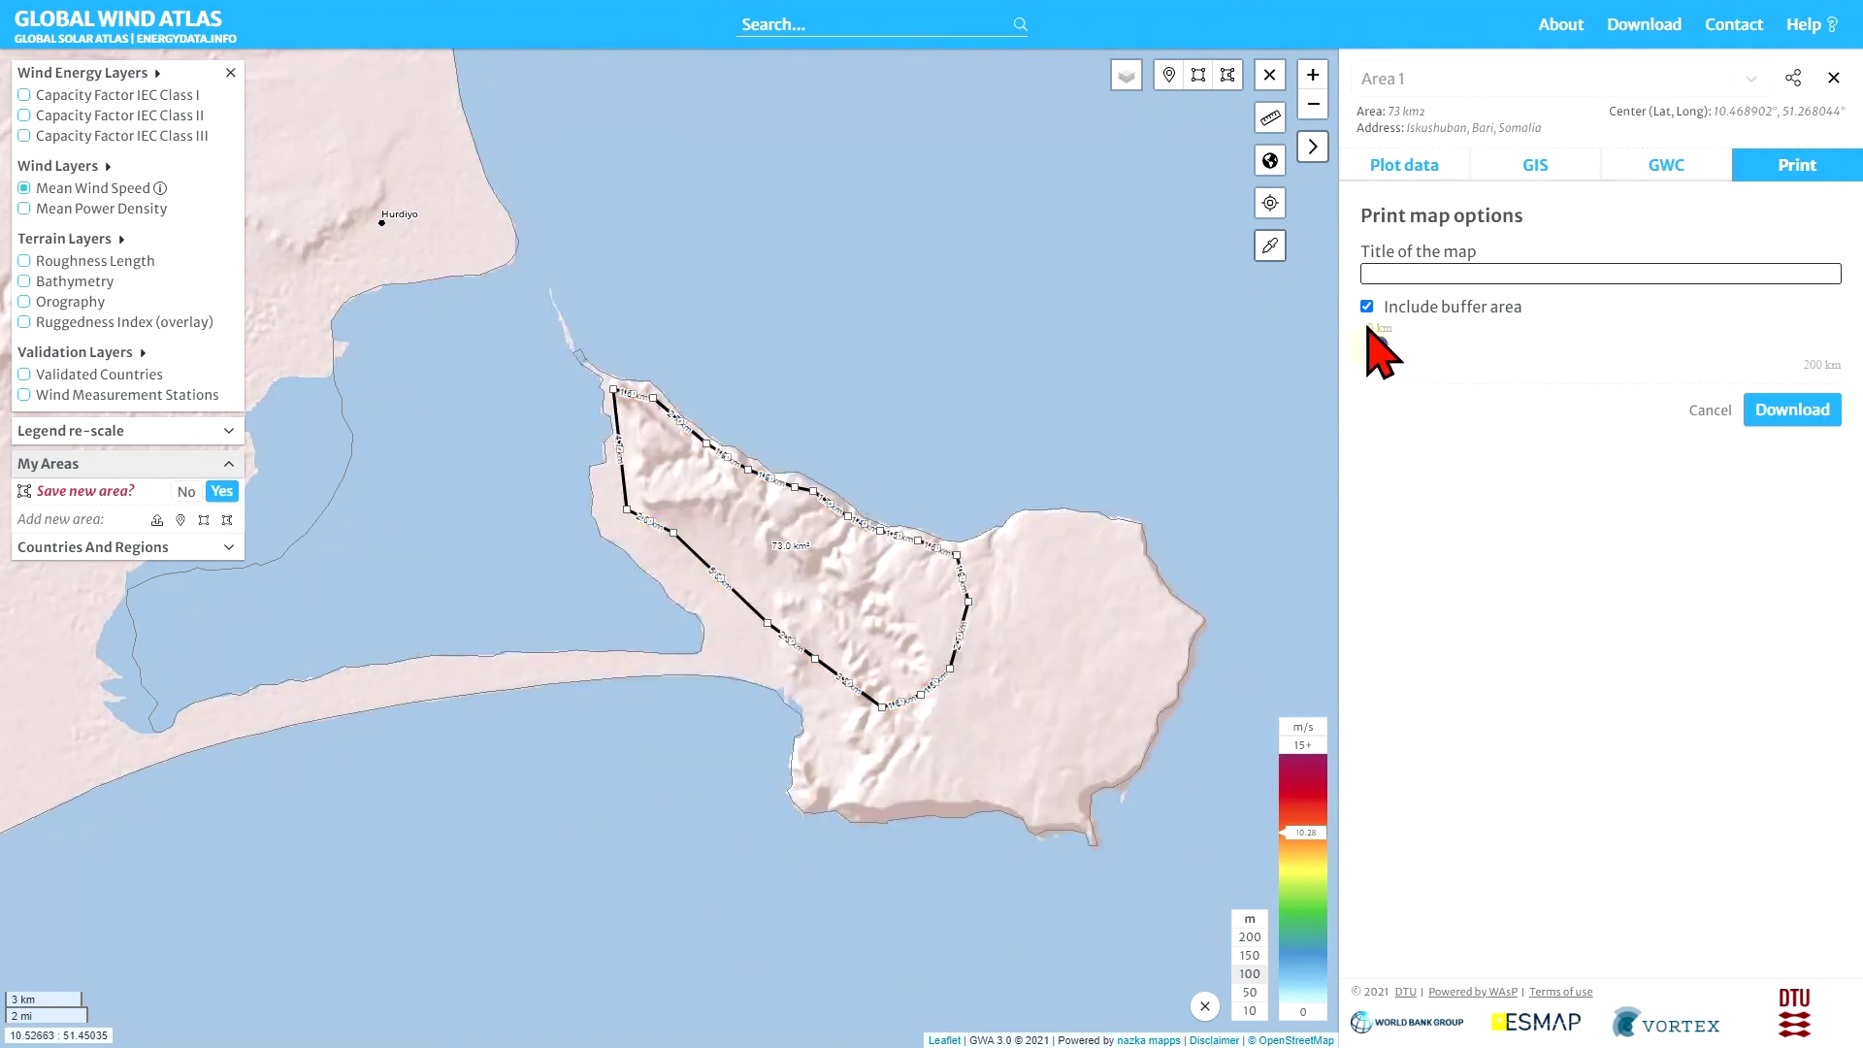
click(1367, 307)
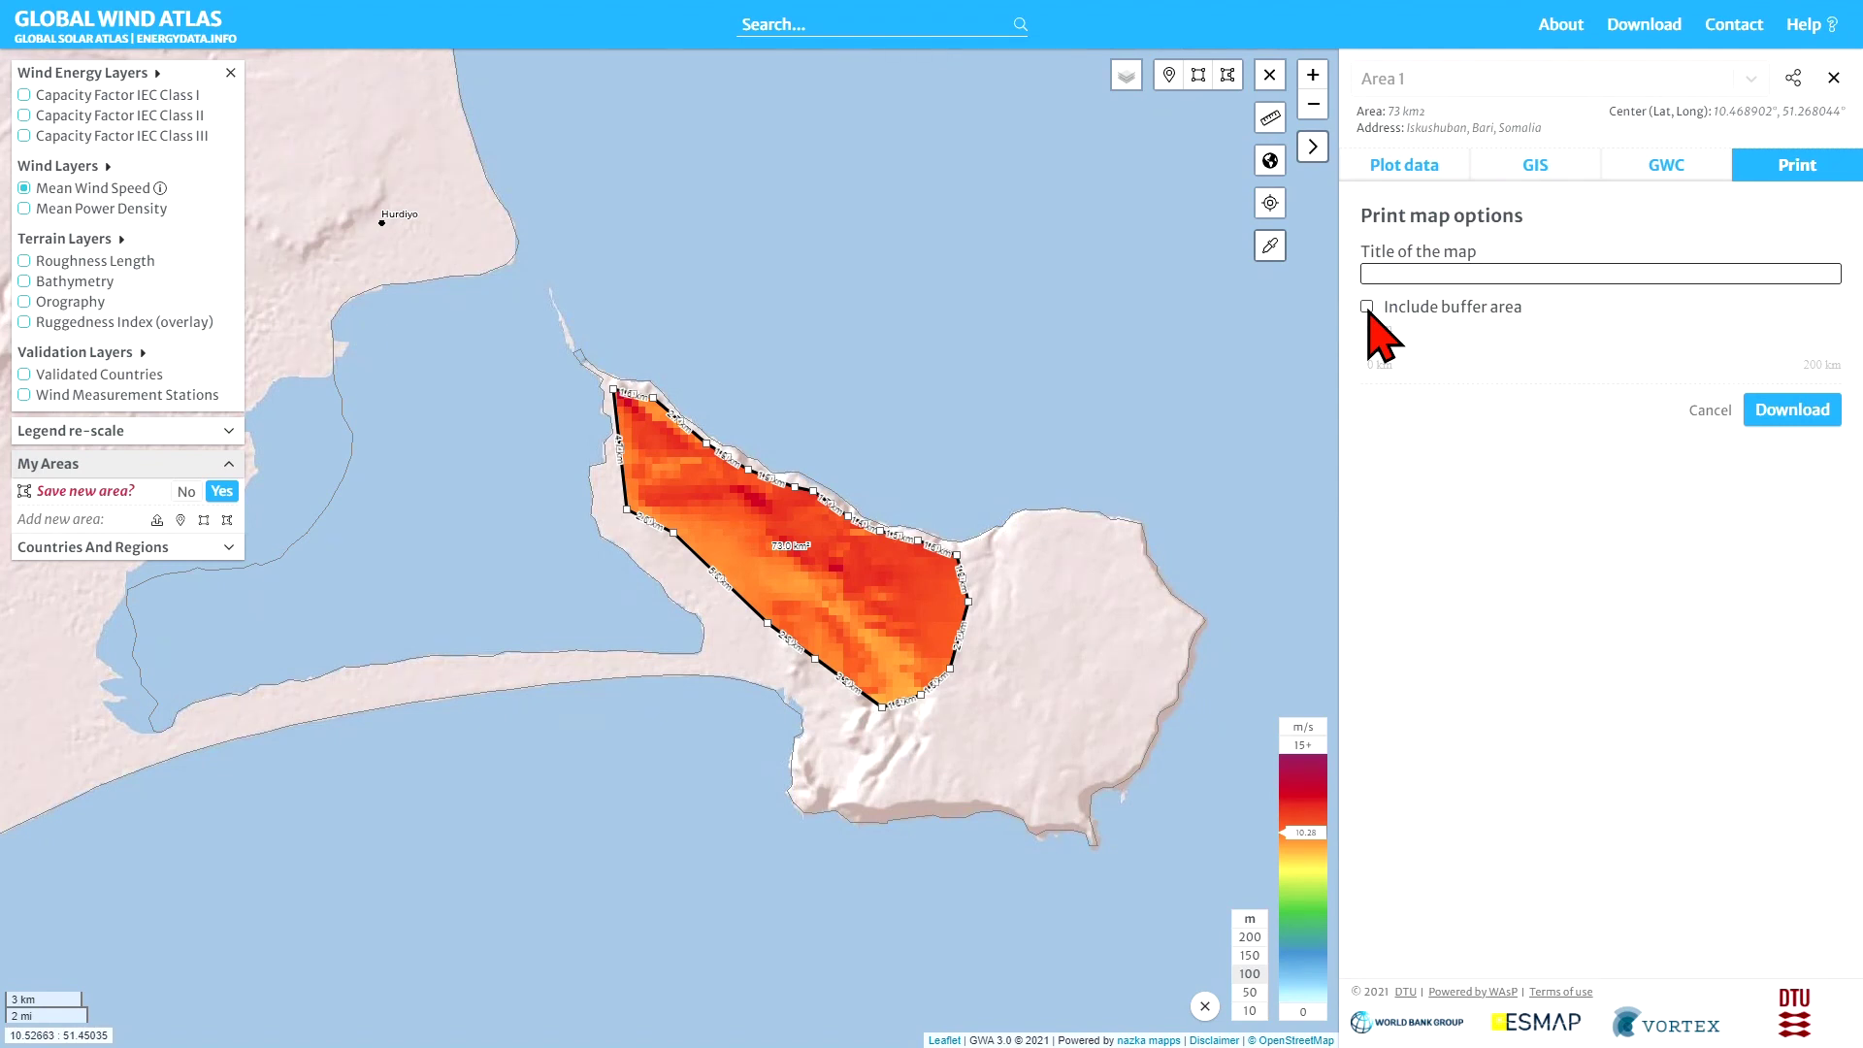
click(1834, 78)
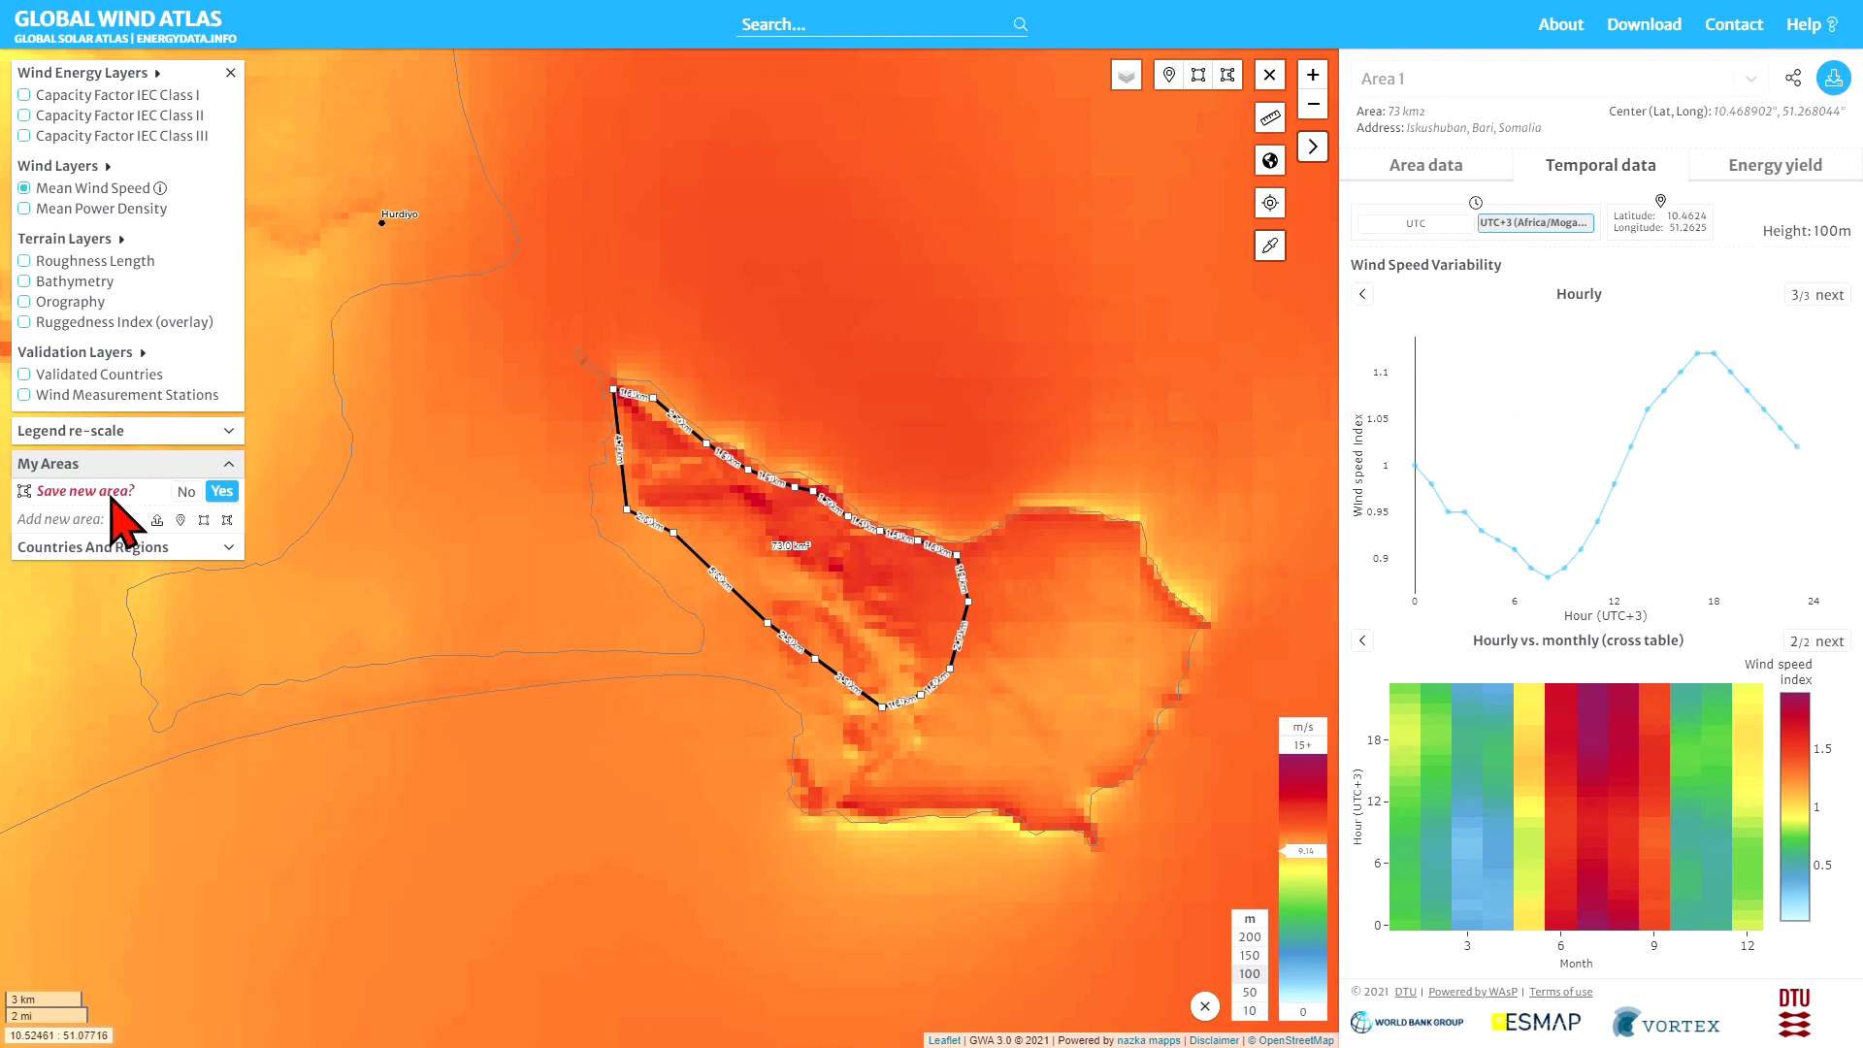
Step: Save the drawn polygon to the custom areas under the name Ras Hafun
click(222, 491)
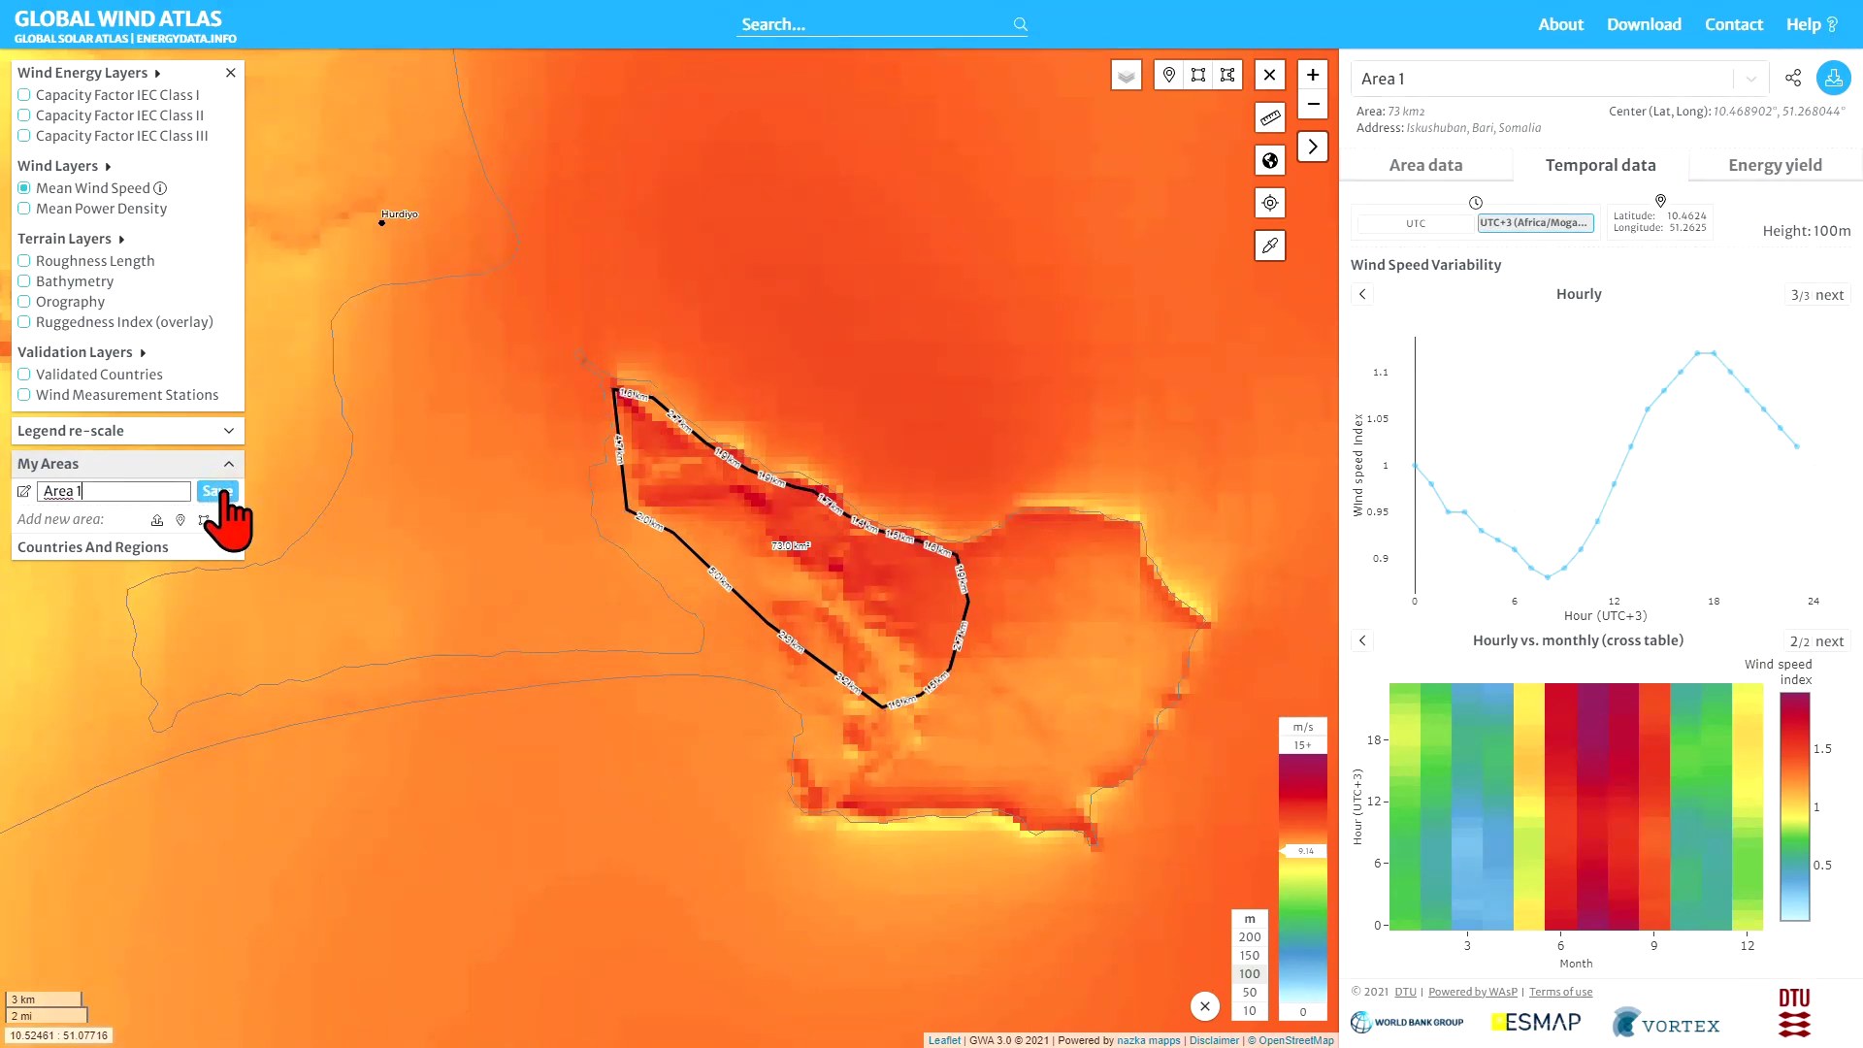
key(BackSpace)
key(BackSpace)
key(BackSpace)
key(BackSpace)
key(BackSpace)
key(BackSpace)
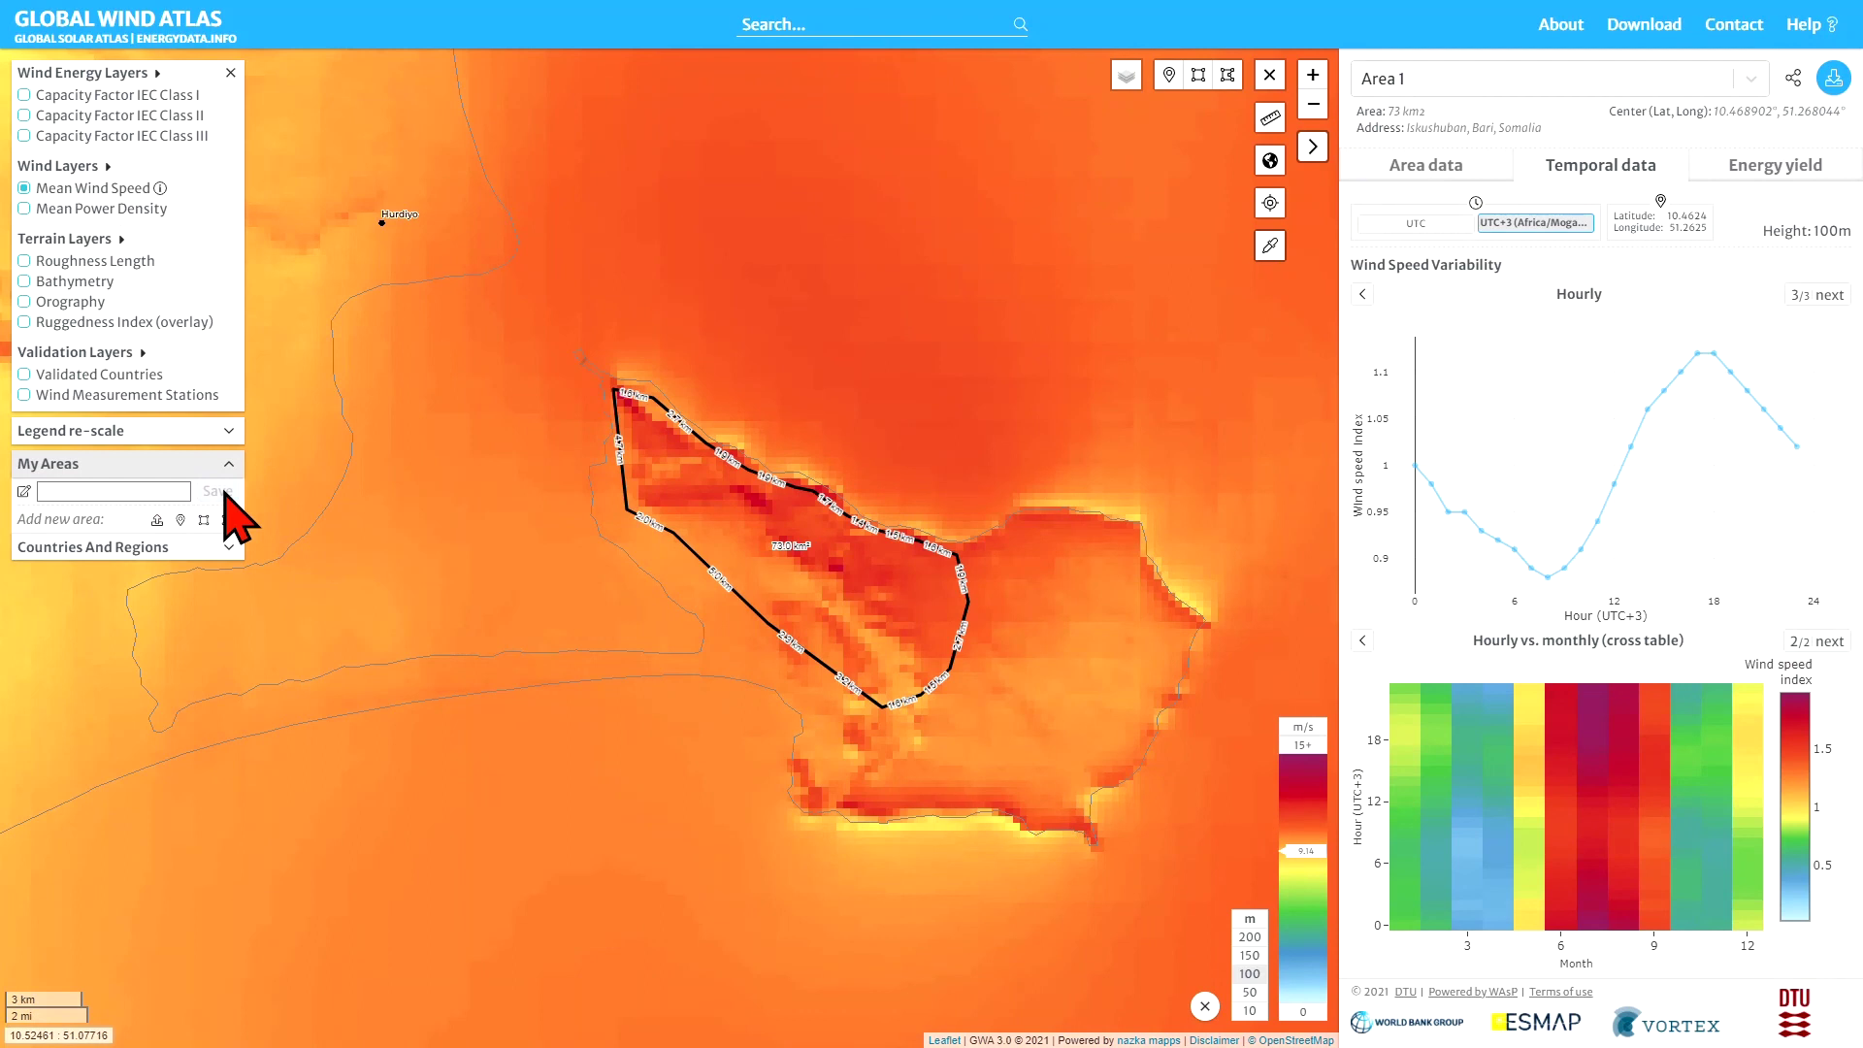
text(Ras)
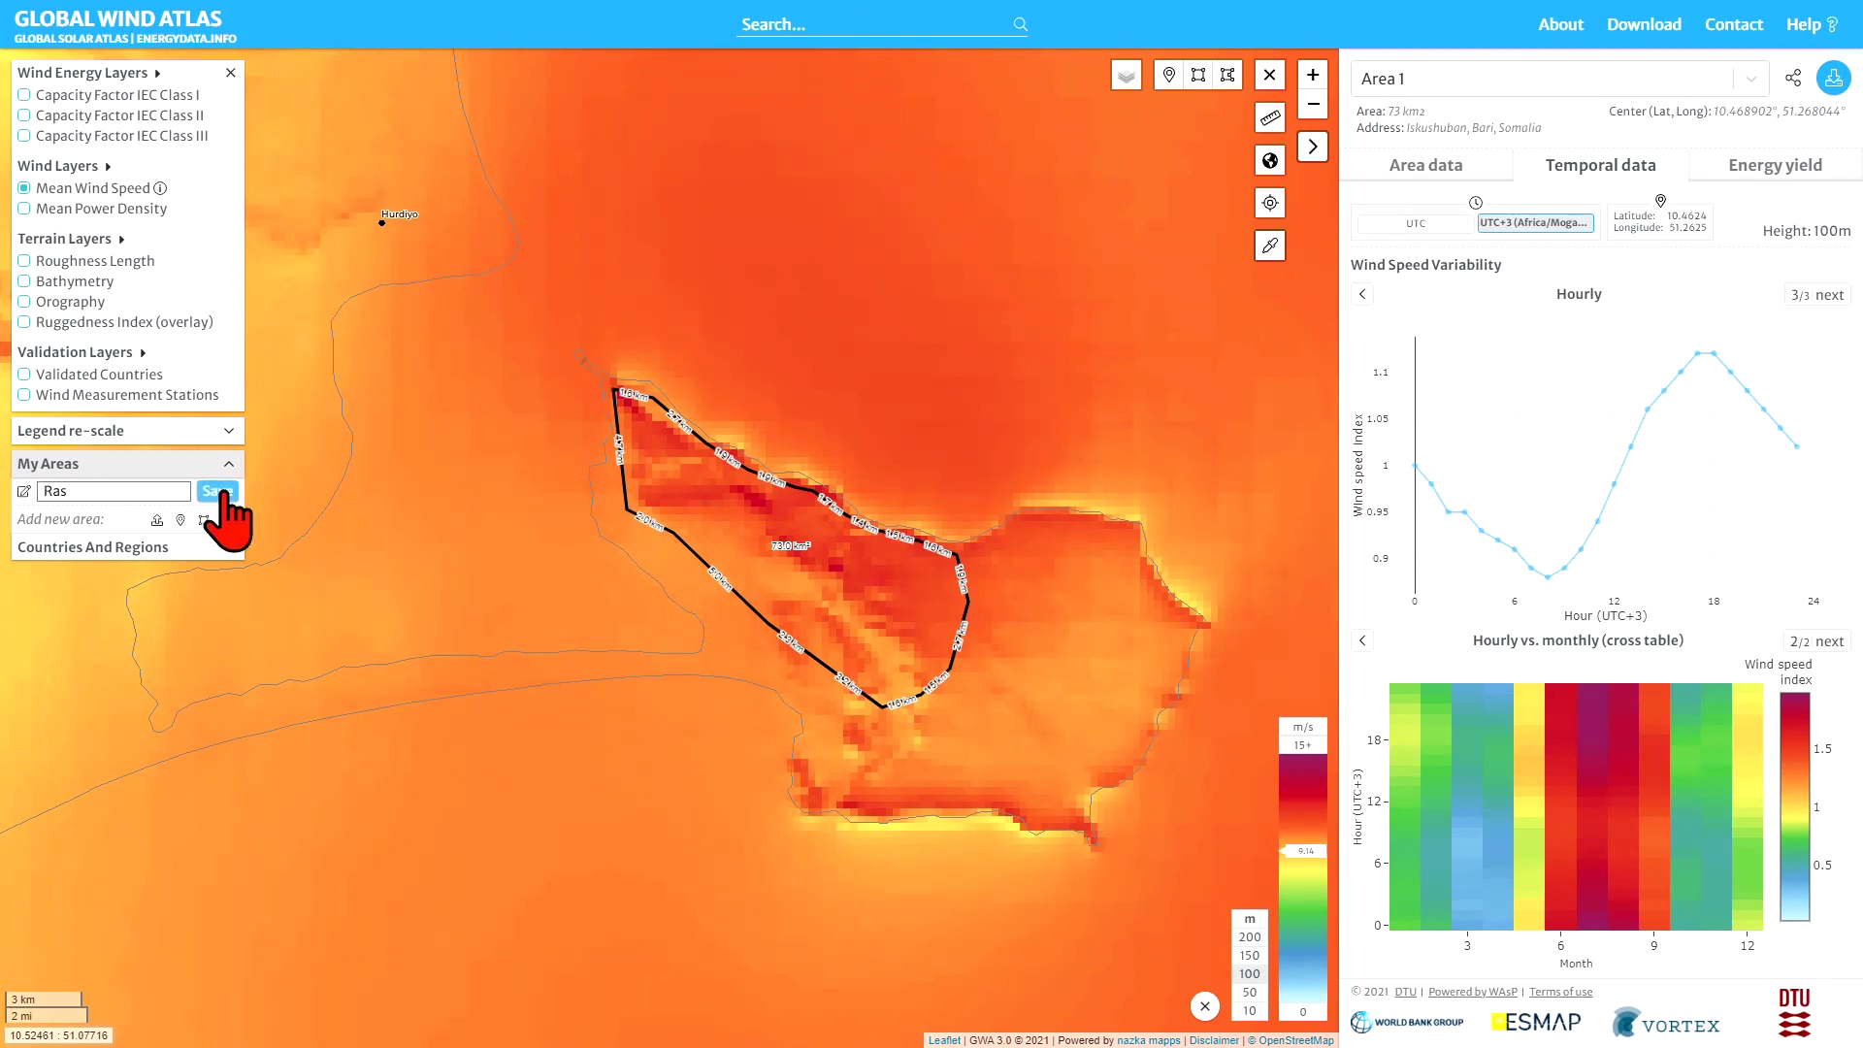
text(H)
key(BackSpace)
text(Hafun)
click(218, 491)
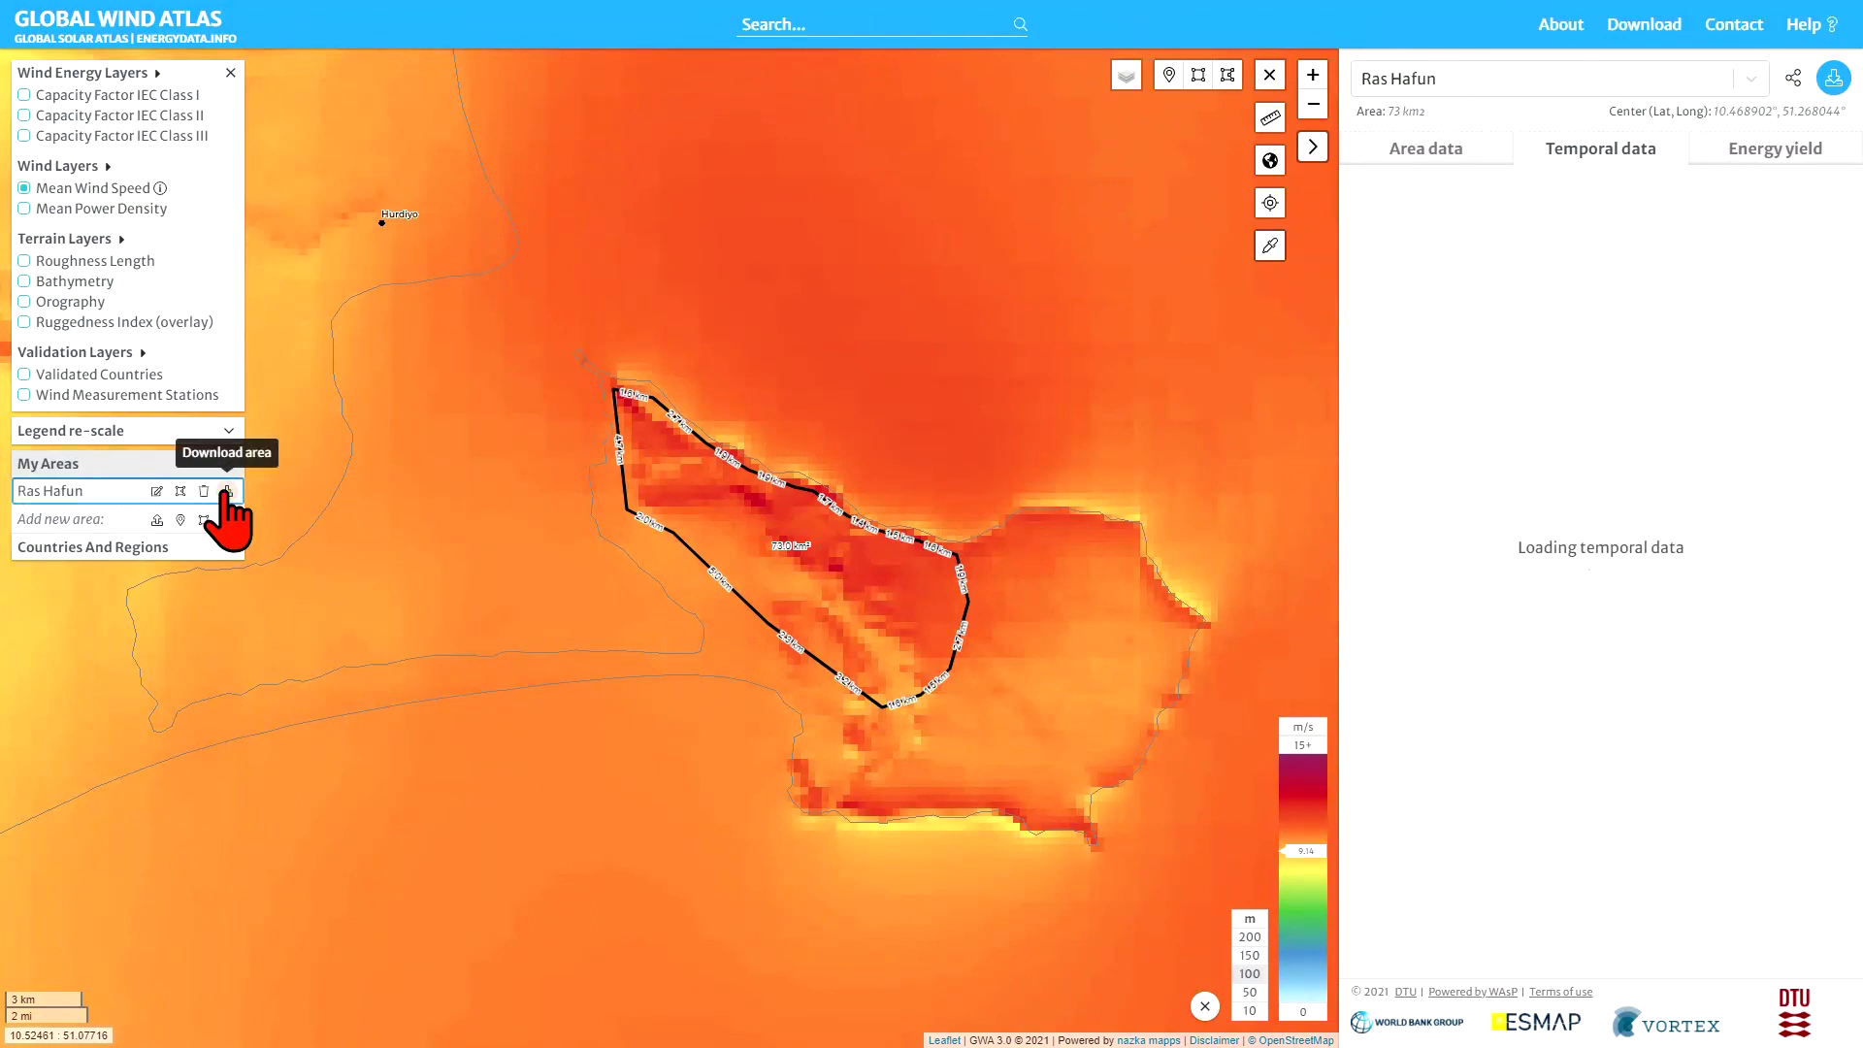